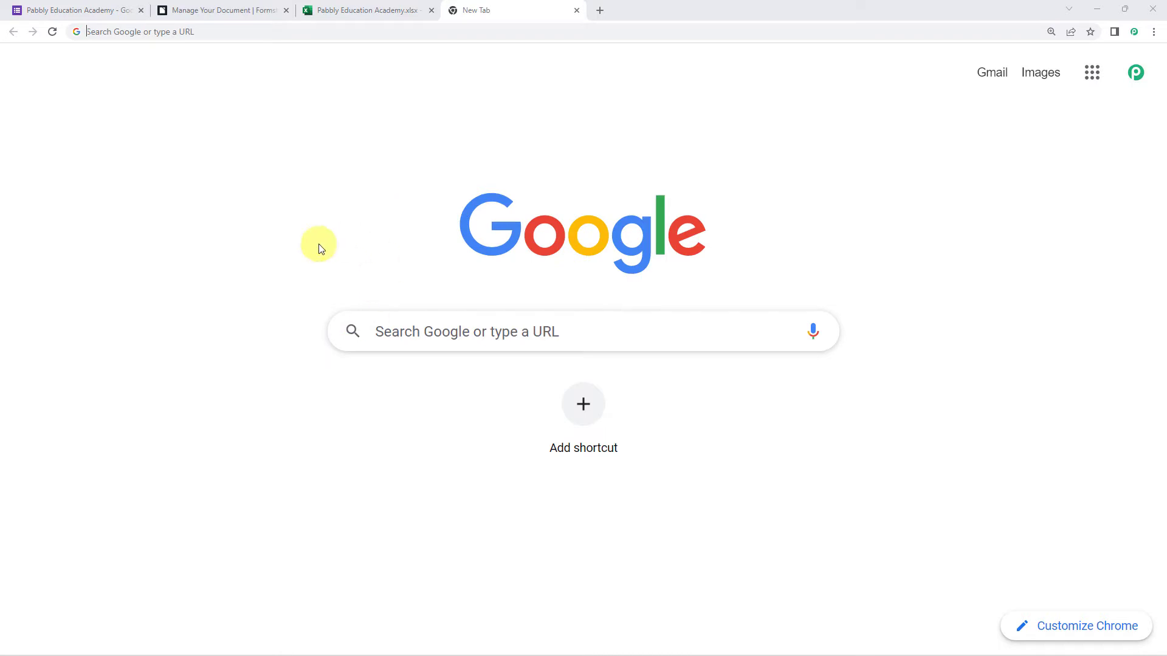
Start typing the Pabbly address into a new browser tab.
text(pabblu)
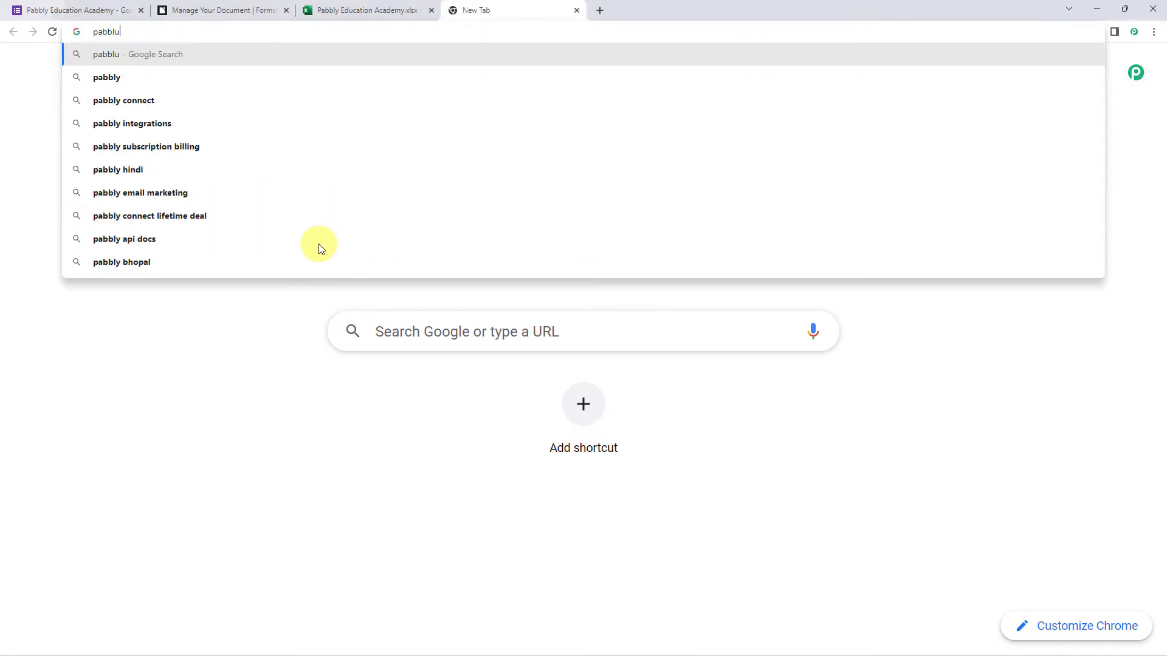
Correct the address to 'pabbly', load pabbly.com and begin signing in.
key(BackSpace)
text(y)
key(Return)
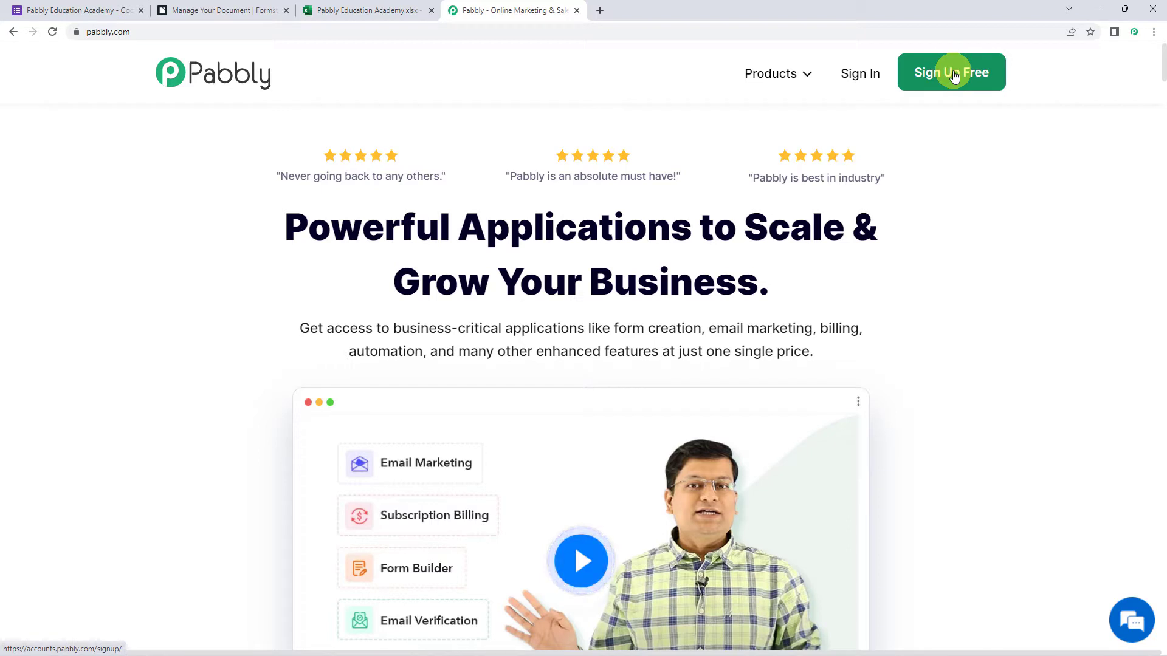
click(859, 75)
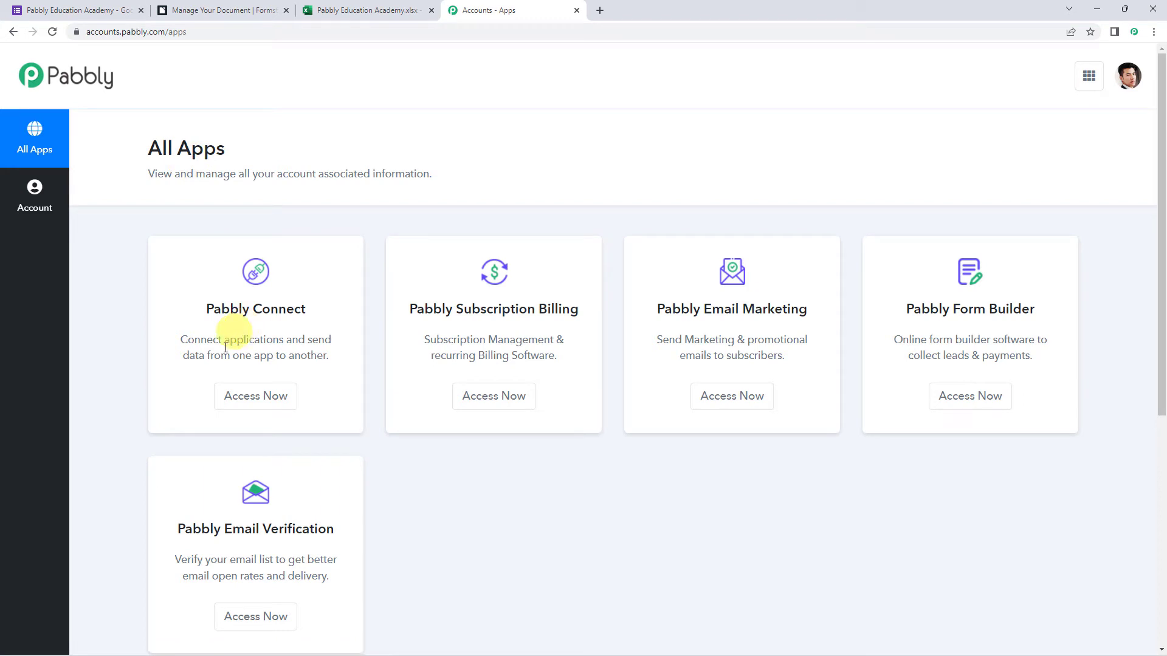
Launch Pabbly Connect via Access Now and review its workflow dashboard.
click(263, 412)
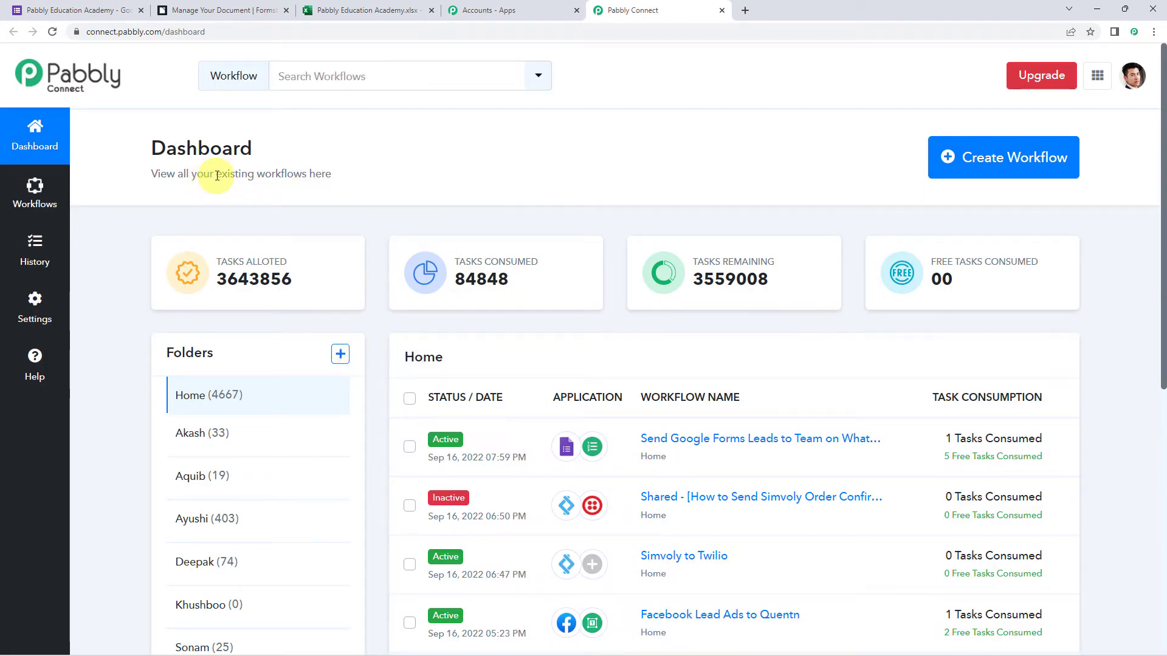
scroll(527, 408, down, 6)
scroll(527, 408, up, 6)
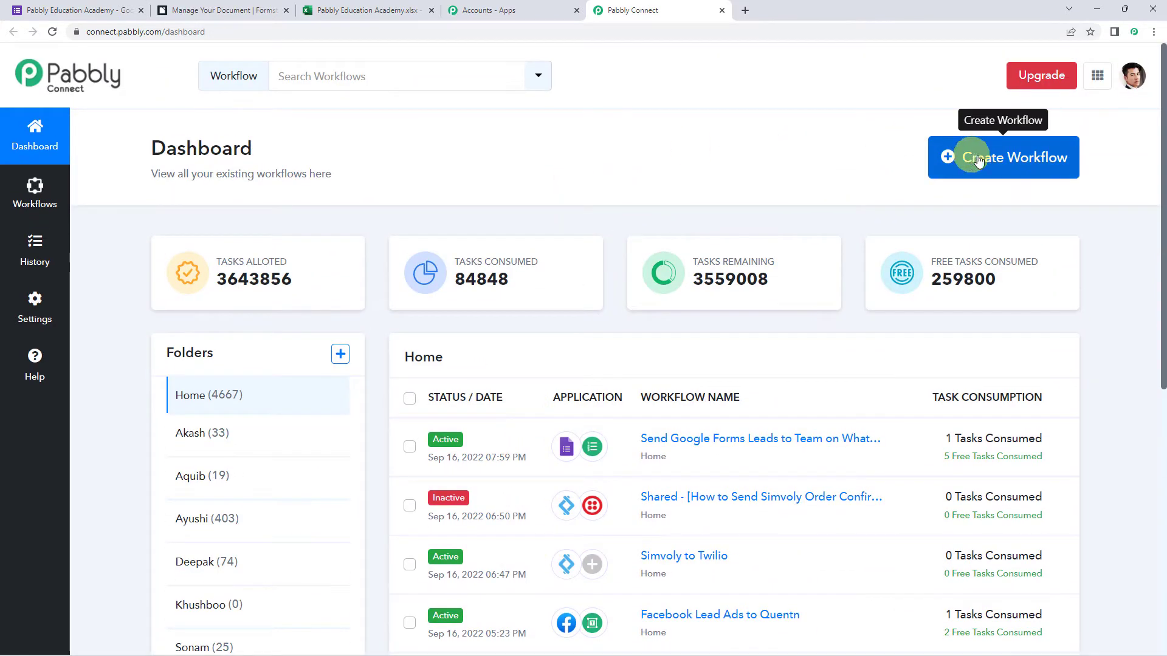
Create a workflow named 'Create a Fillable Template and Merge Google Forms Responses'.
click(986, 159)
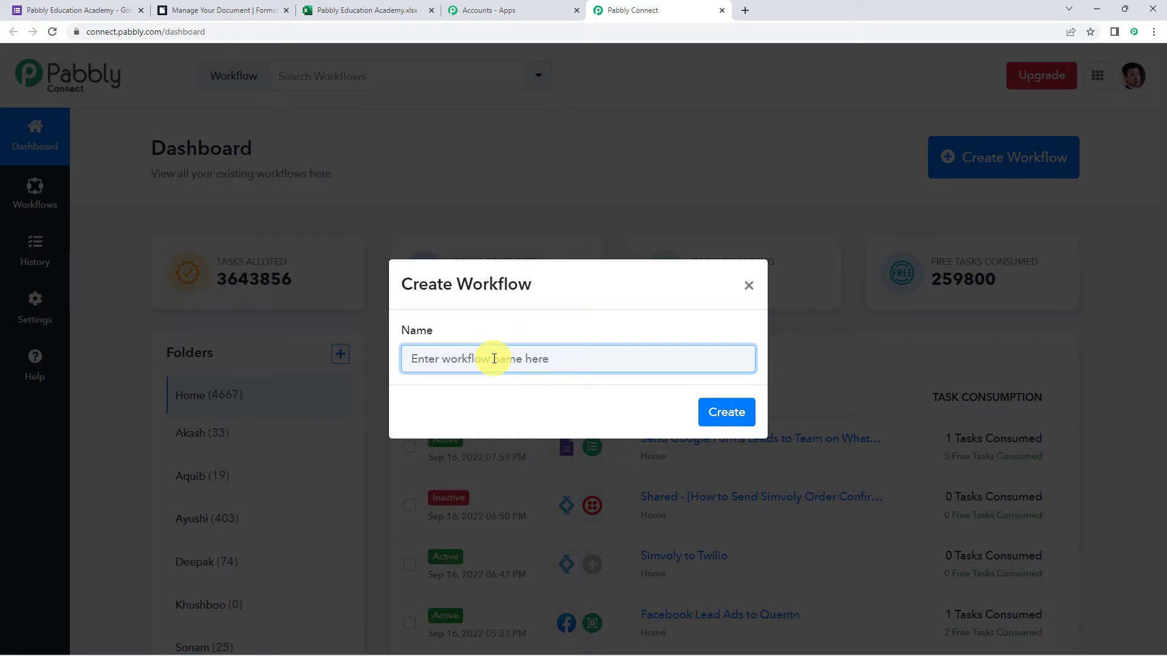
text(Create a Fillable Template and Merge Google Forms Responses)
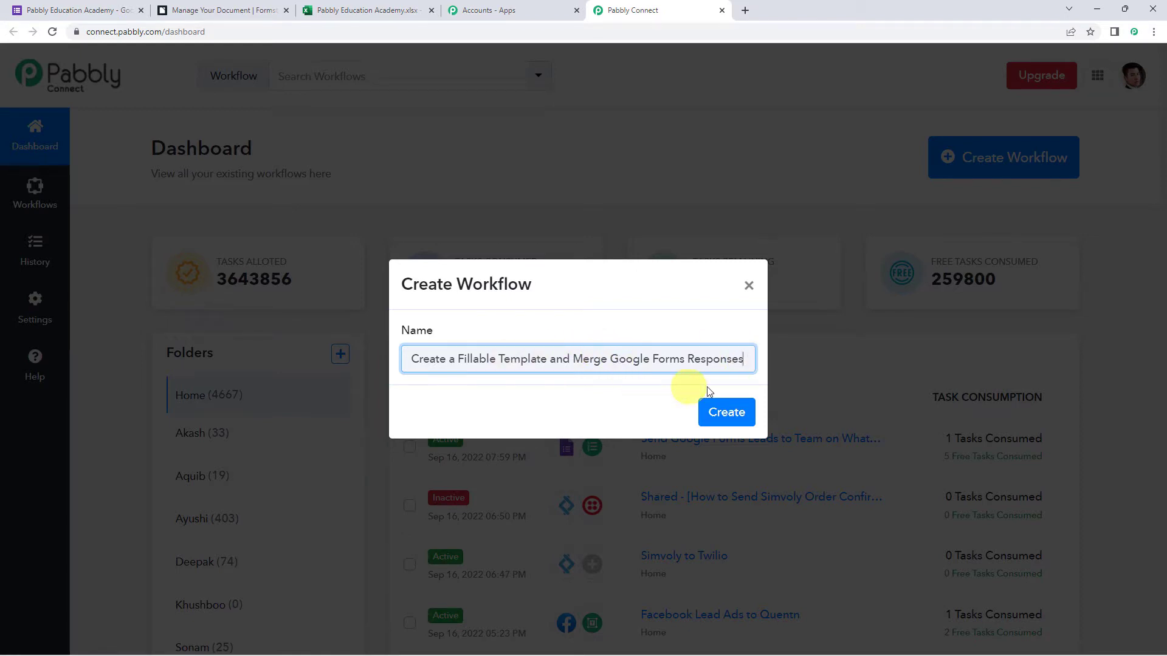
click(726, 410)
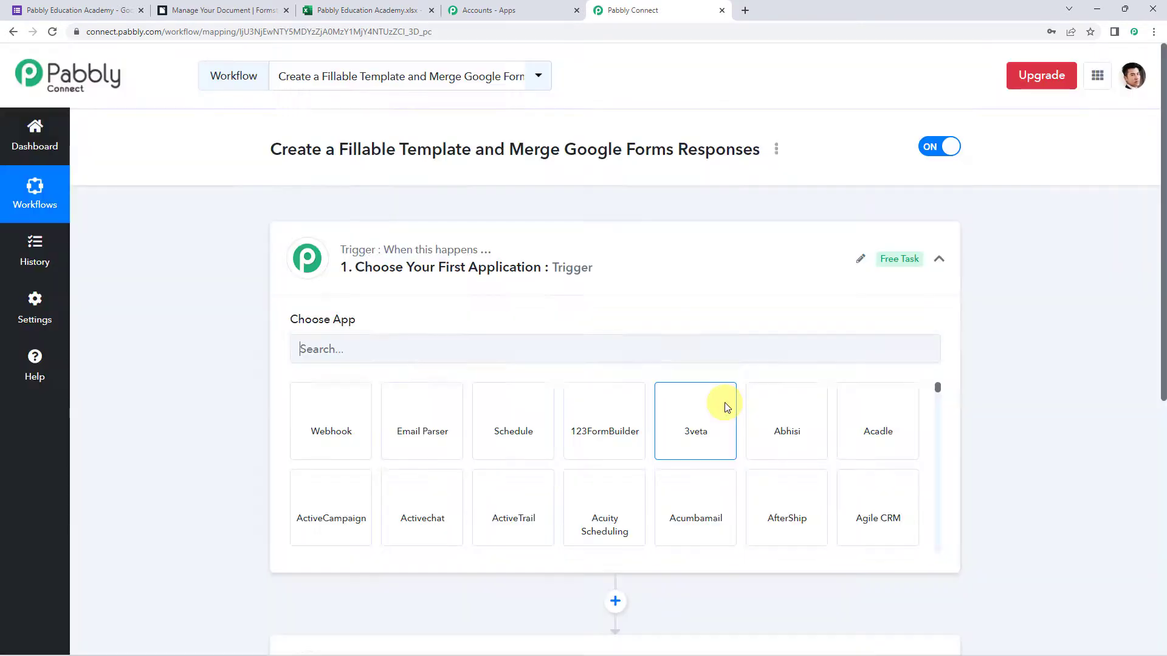
Choose Google Forms as the trigger app with the New Response Received event.
click(584, 266)
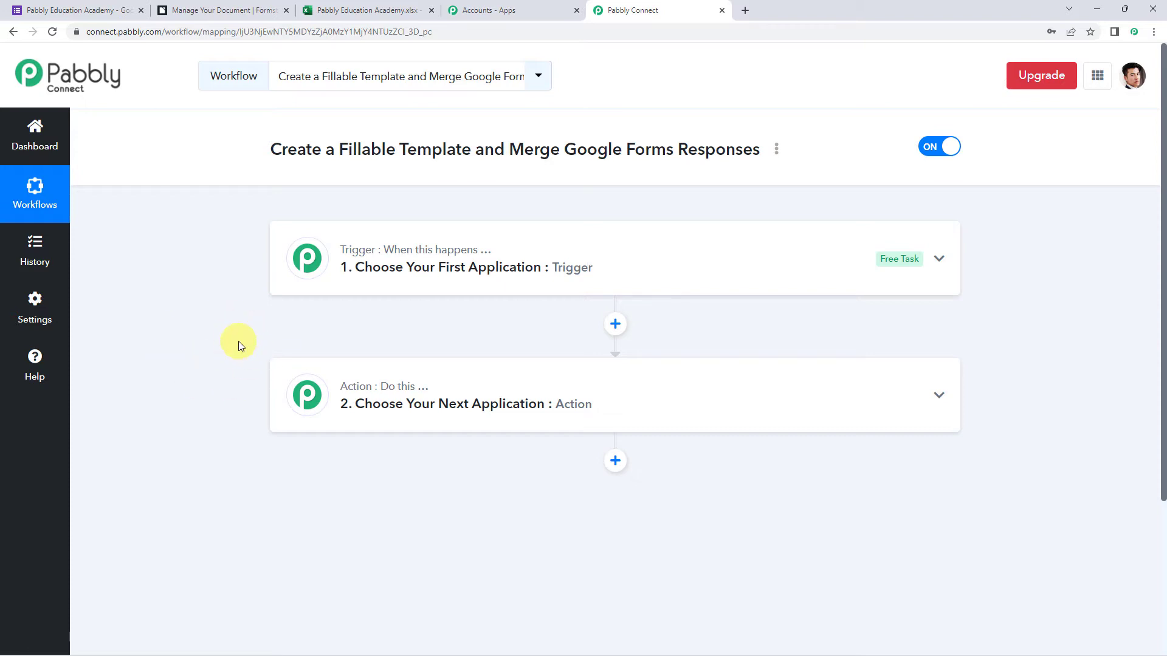
click(624, 266)
click(430, 345)
text(Google F)
click(321, 402)
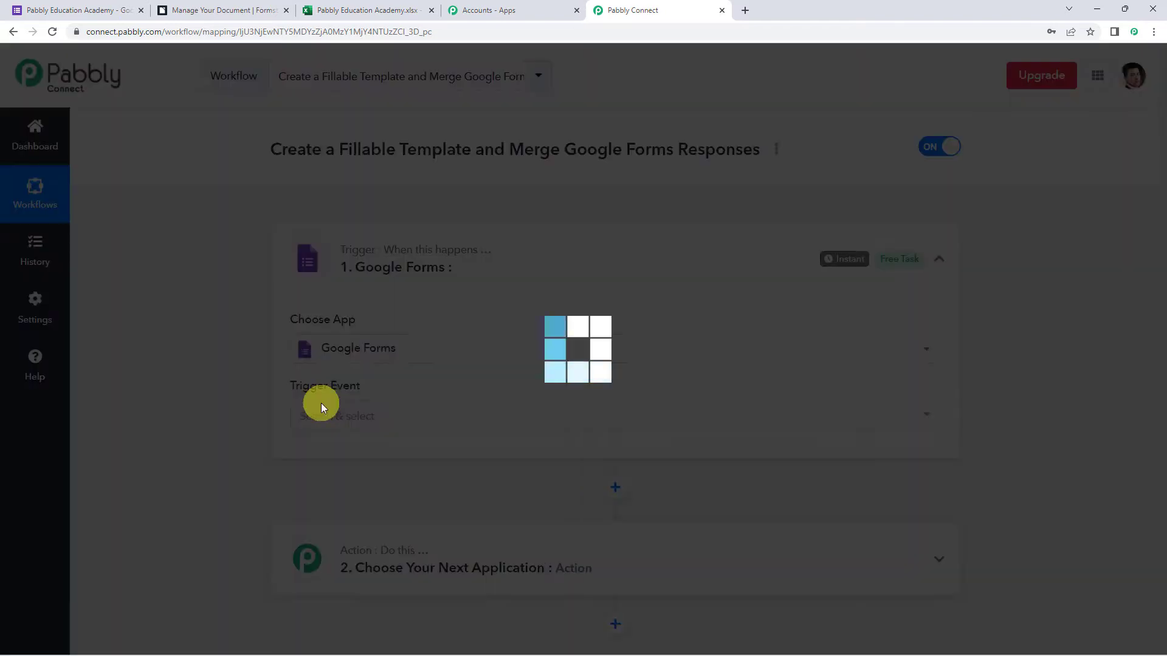
click(325, 419)
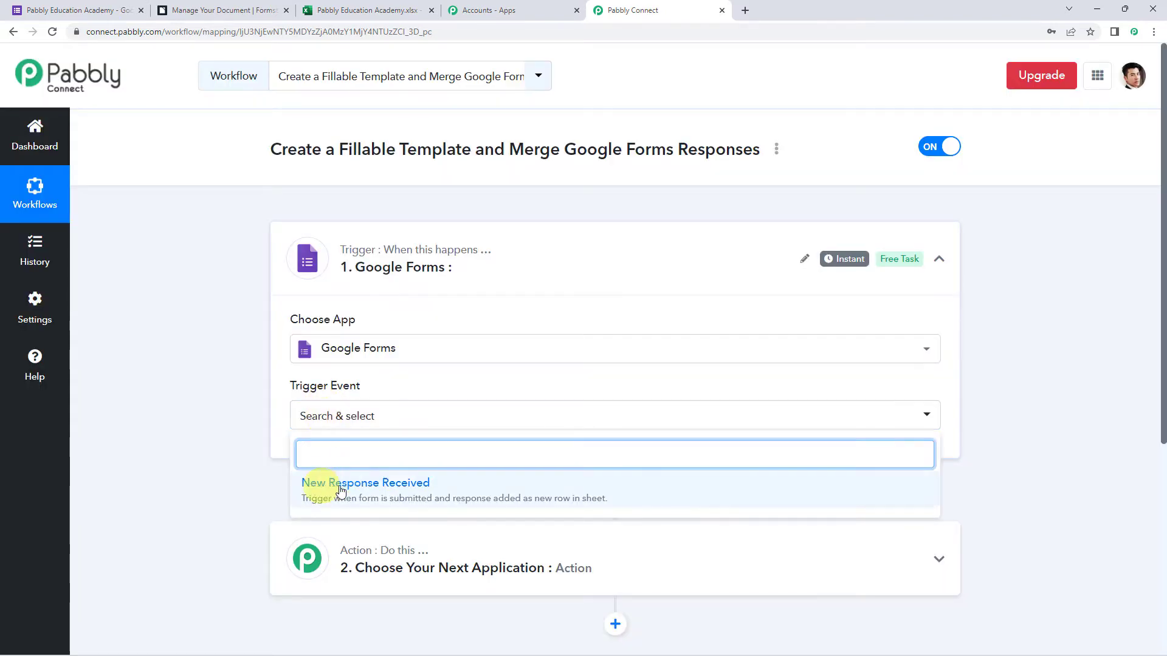
click(404, 483)
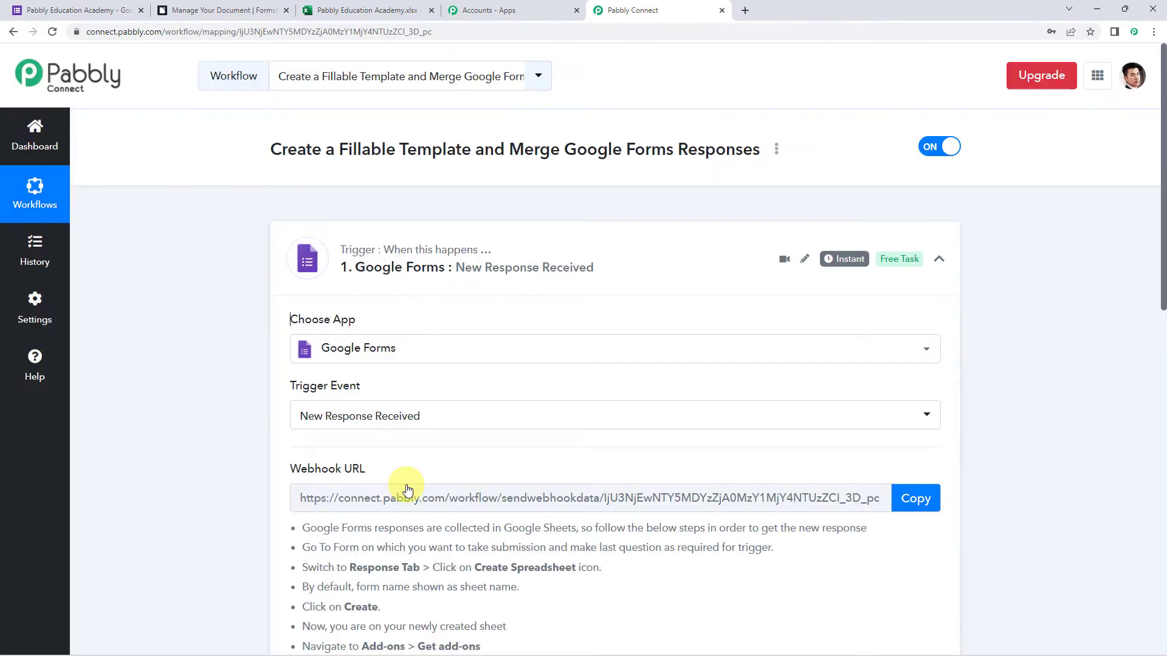
Read the webhook instructions, noting the last question must be required, then go to Google Forms.
scroll(245, 423, down, 3)
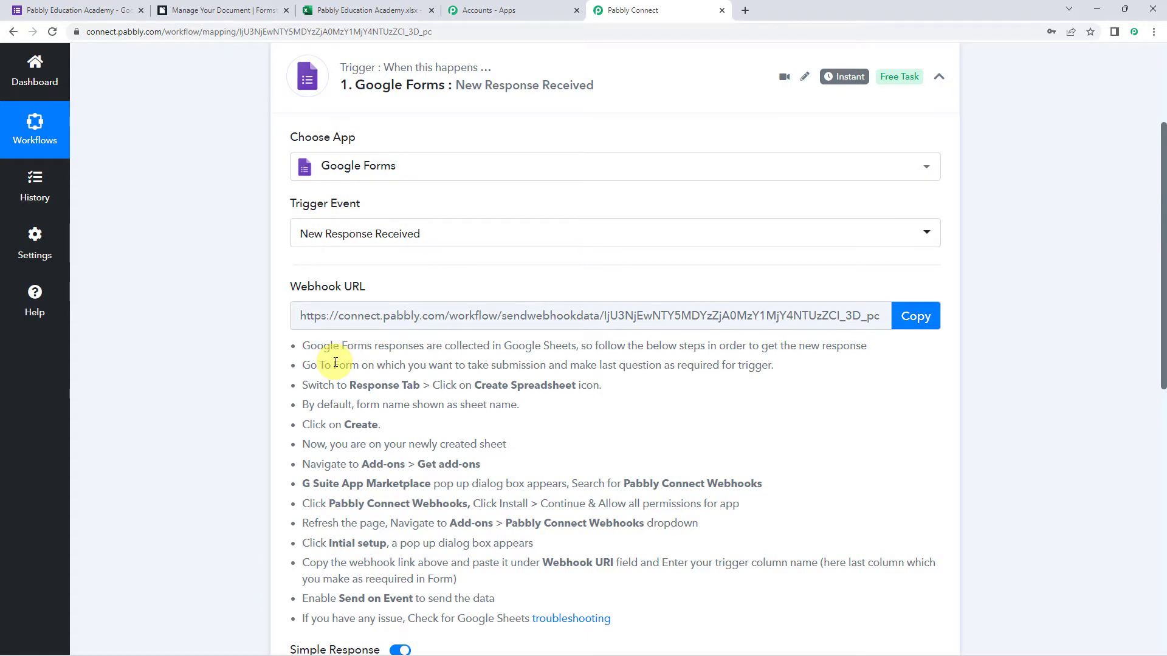
scroll(335, 363, down, 1)
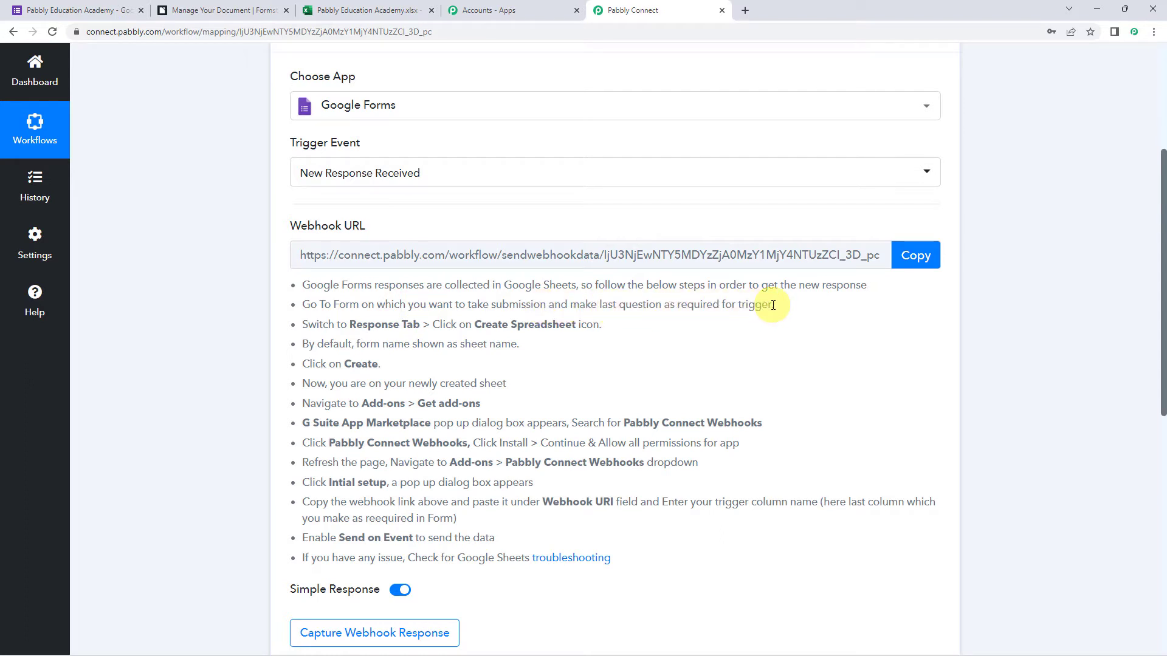
drag(598, 305, 799, 307)
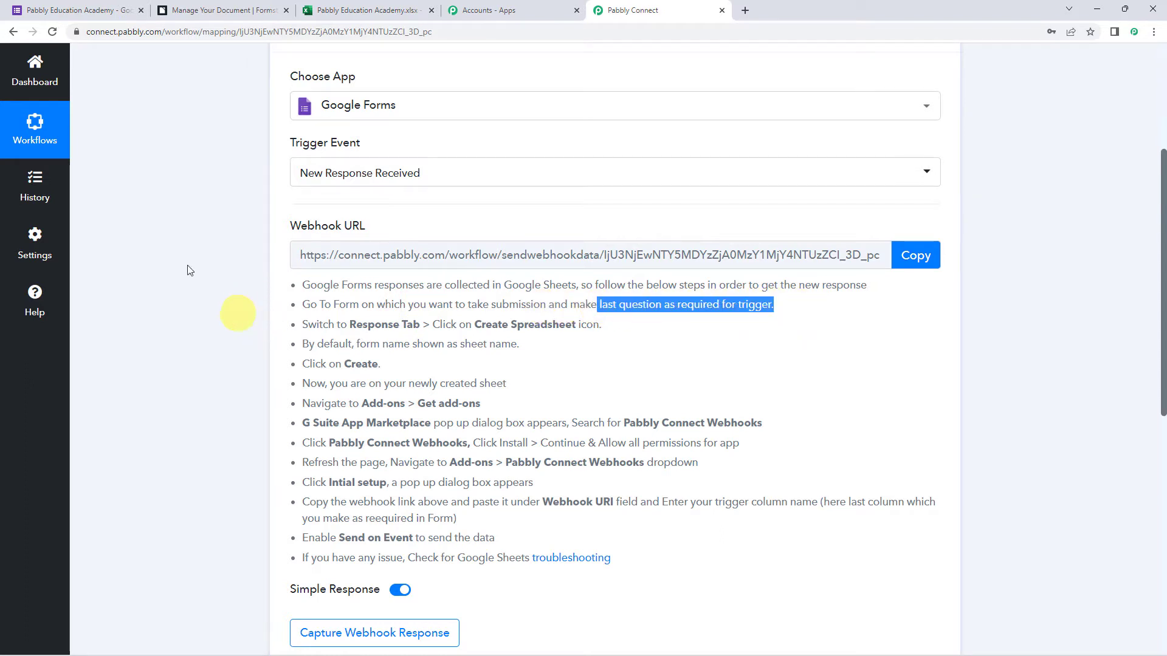
click(56, 8)
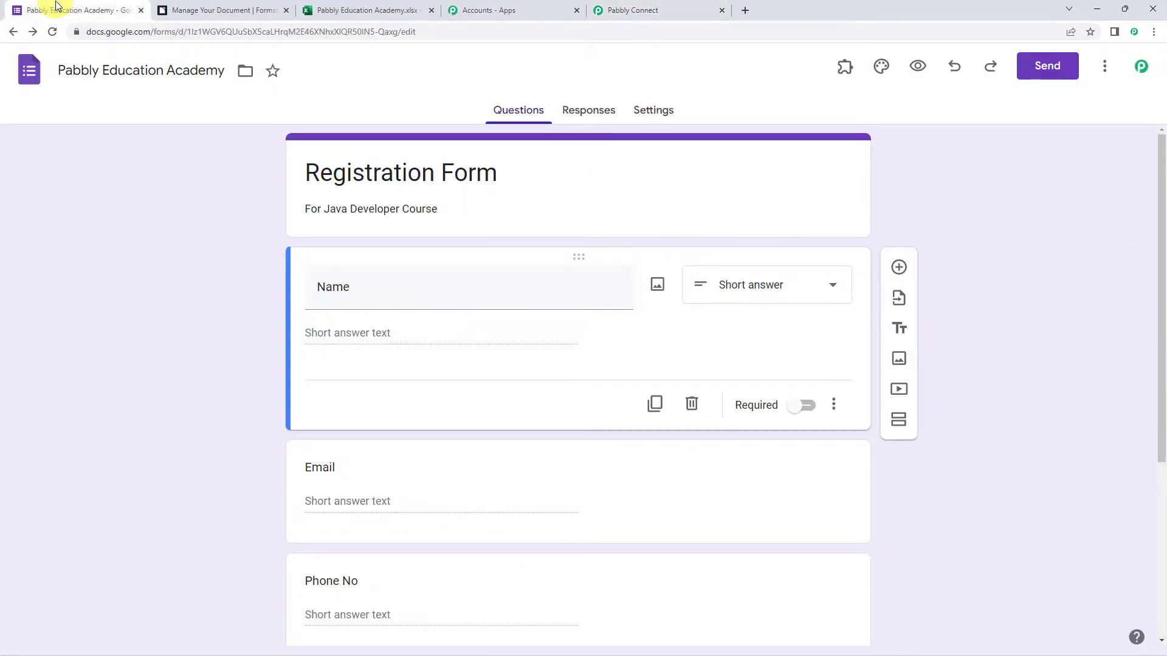
Confirm the last question, Course End Date, has Required turned on.
drag(59, 76, 239, 122)
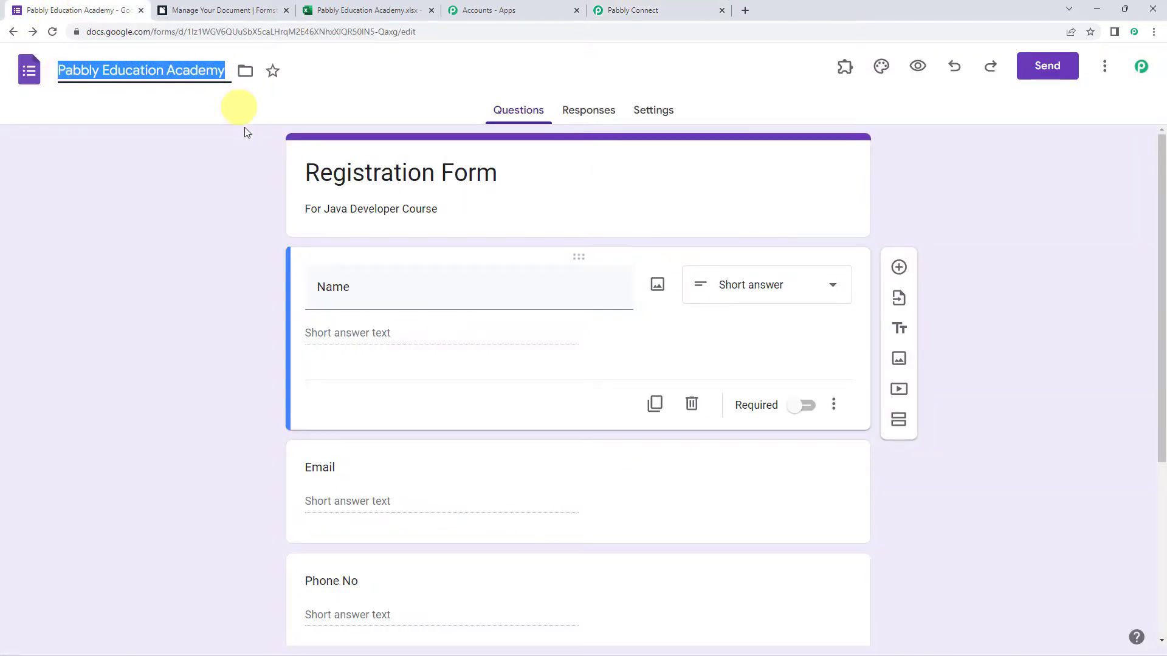
drag(305, 173, 585, 188)
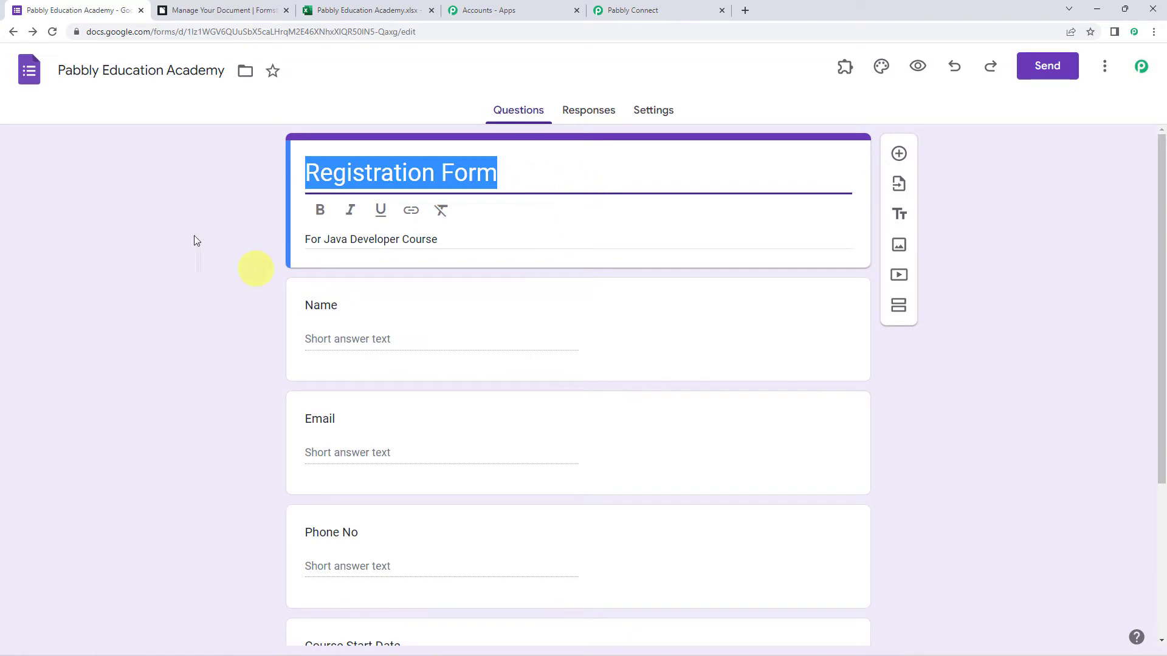
click(217, 238)
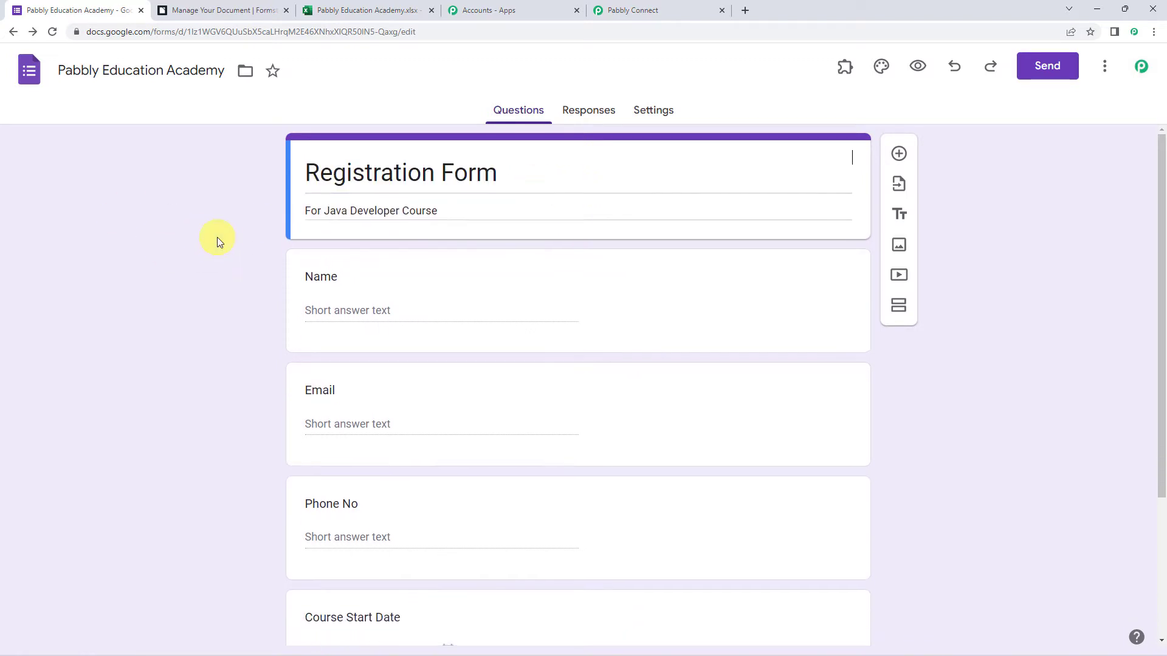
scroll(217, 237, down, 1)
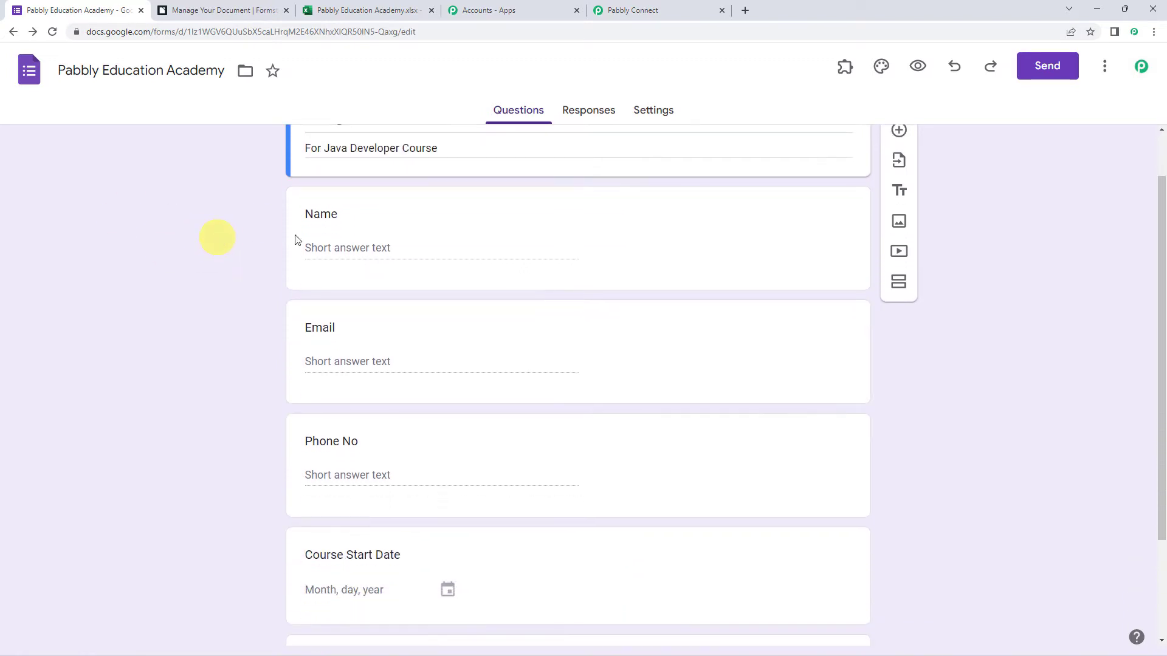
scroll(322, 413, down, 1)
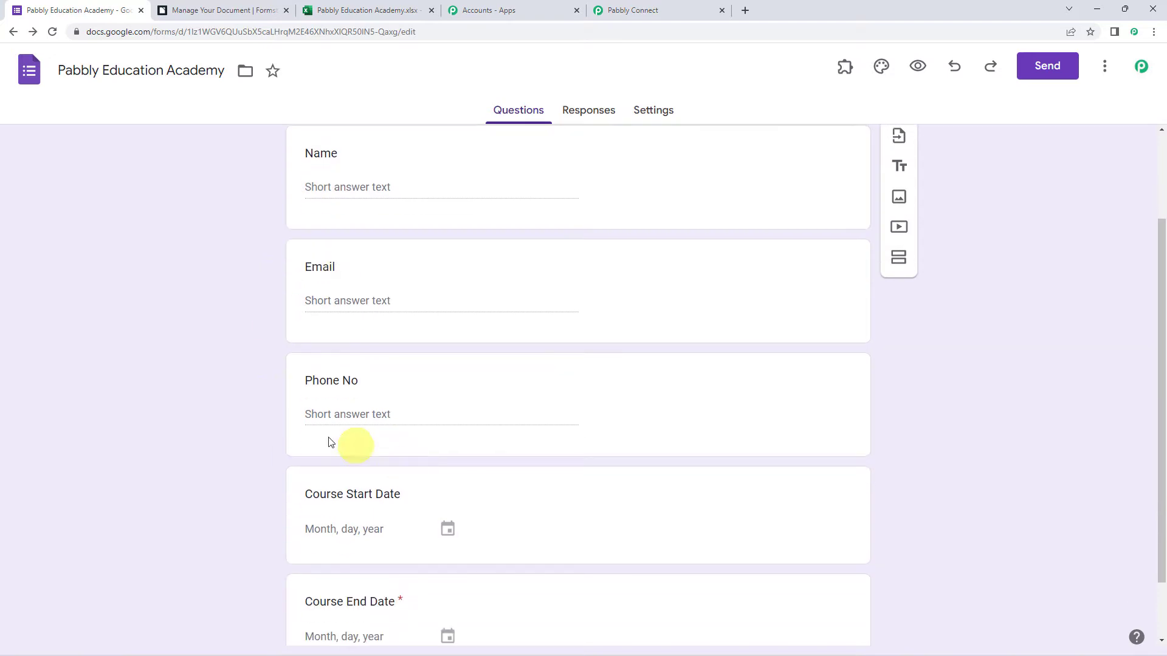
scroll(328, 409, down, 1)
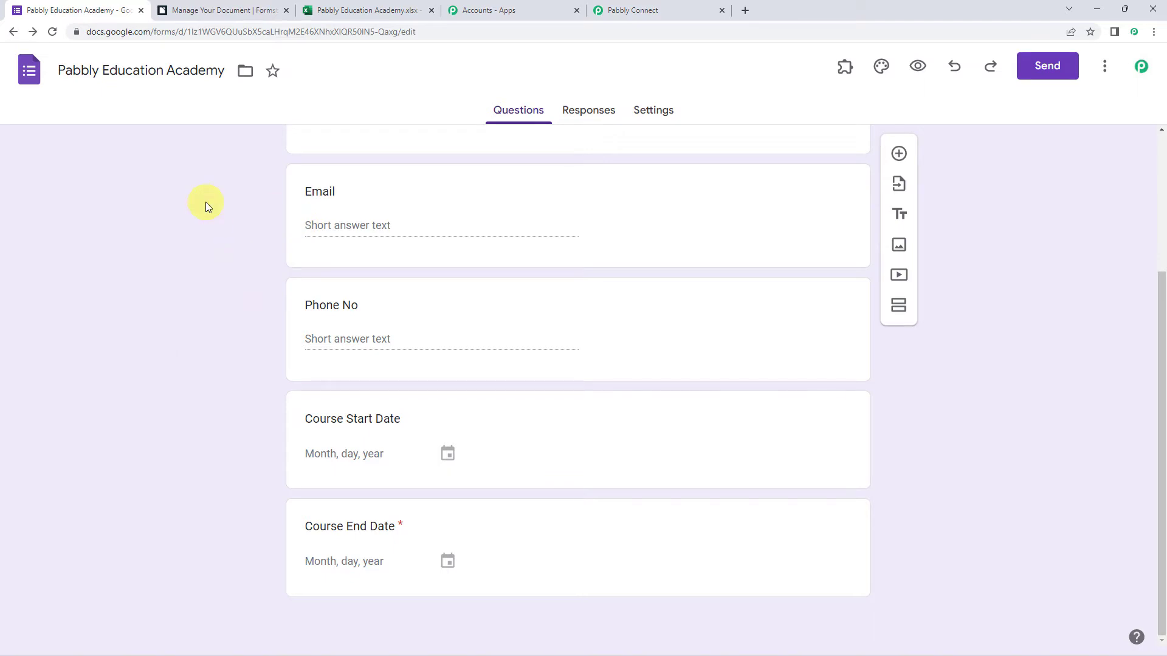
click(577, 548)
click(788, 575)
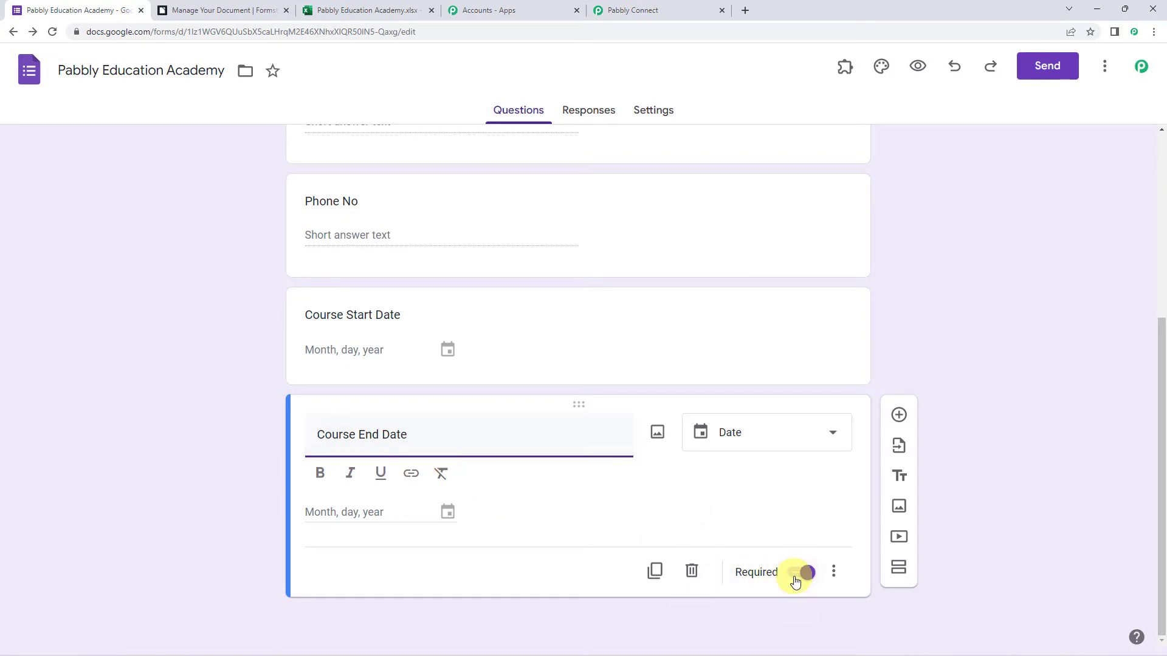
Check the Responses tab shows 0 responses, then preview the live form.
click(585, 113)
drag(441, 164, 296, 169)
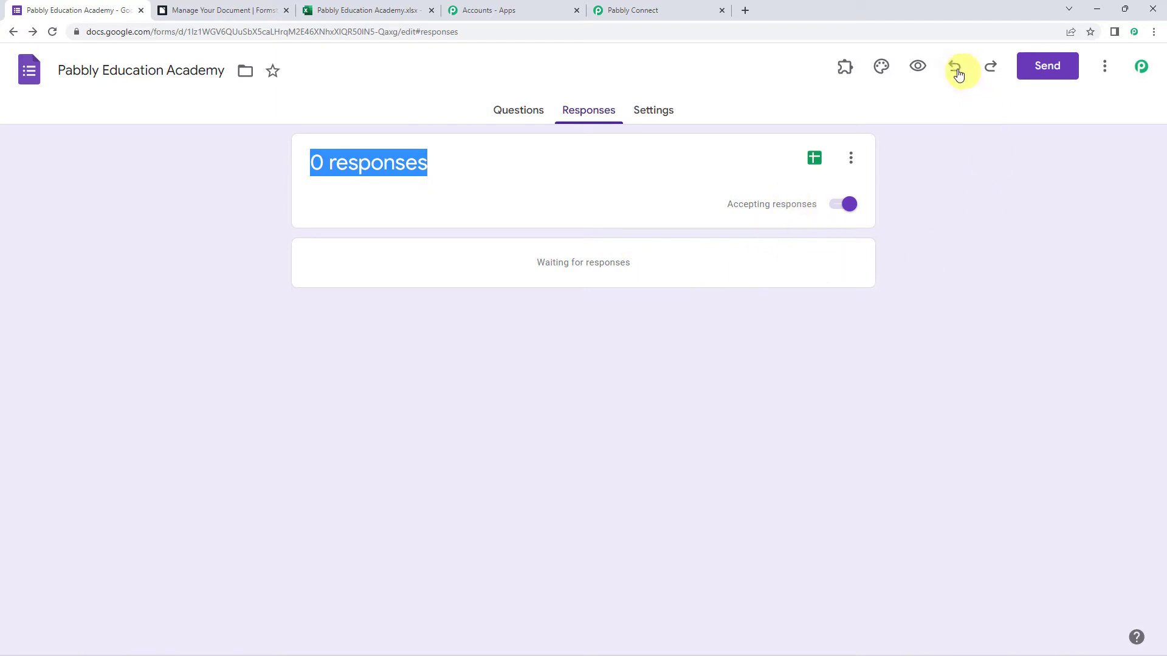
click(917, 68)
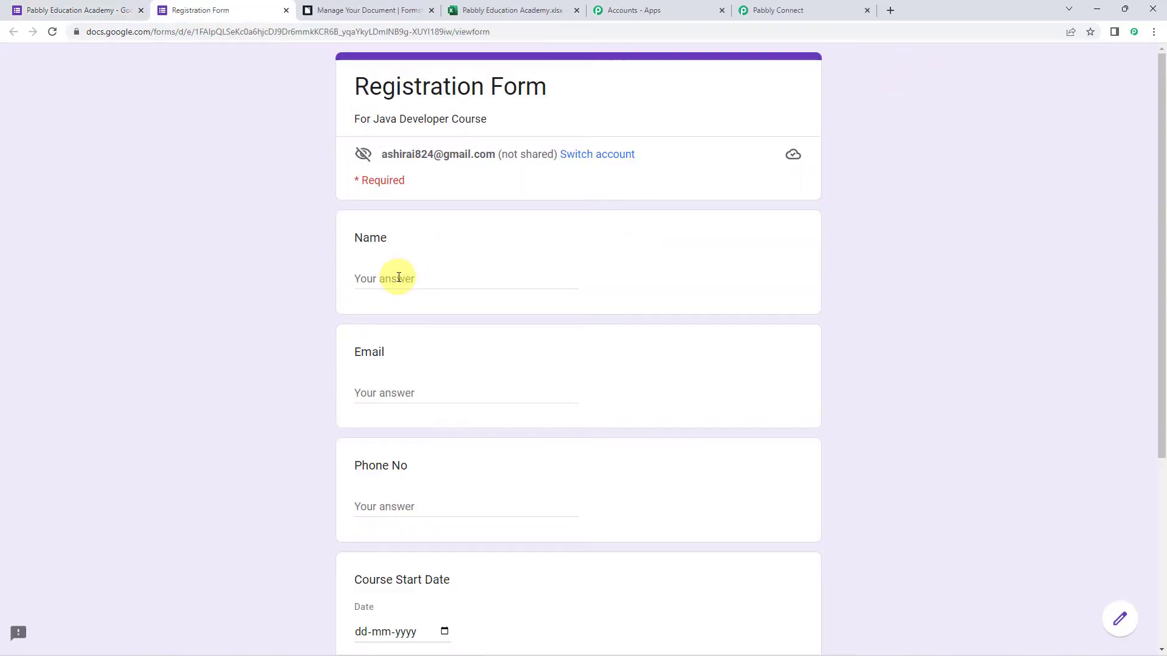
Enter the respondent's sample name, e-mail address and phone number.
click(399, 278)
text(Demo Name)
key(Tab)
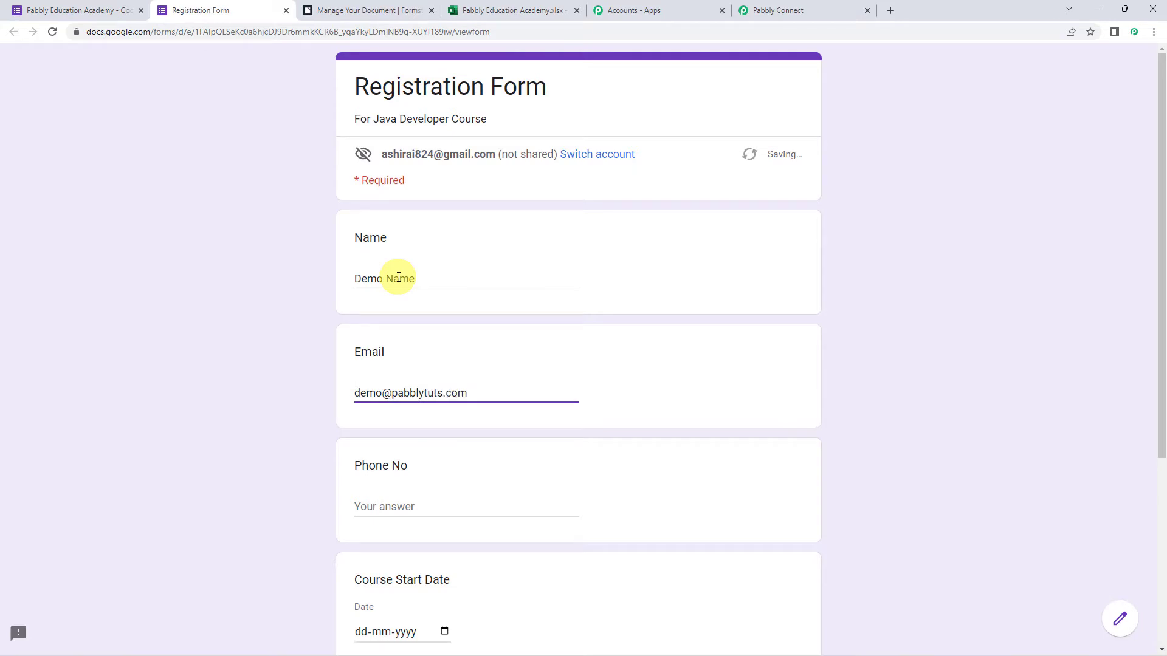
scroll(398, 278, down, 4)
click(398, 262)
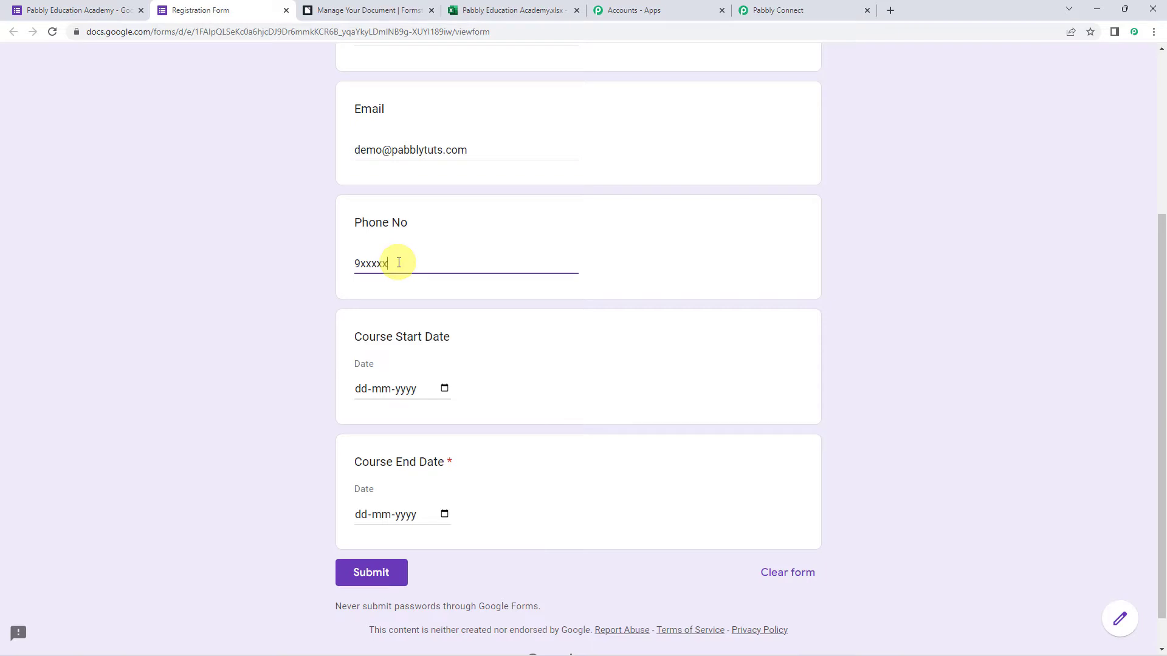
key(Tab)
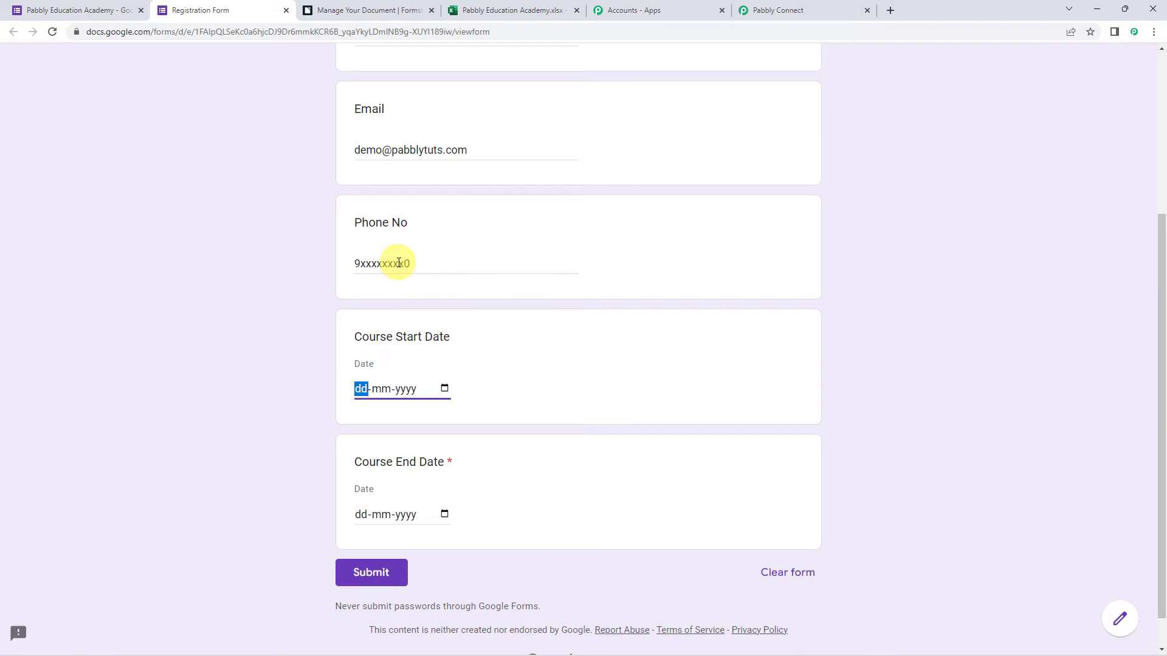
Set course dates 1 October 2022 to 31 October 2022 and submit the response.
click(444, 390)
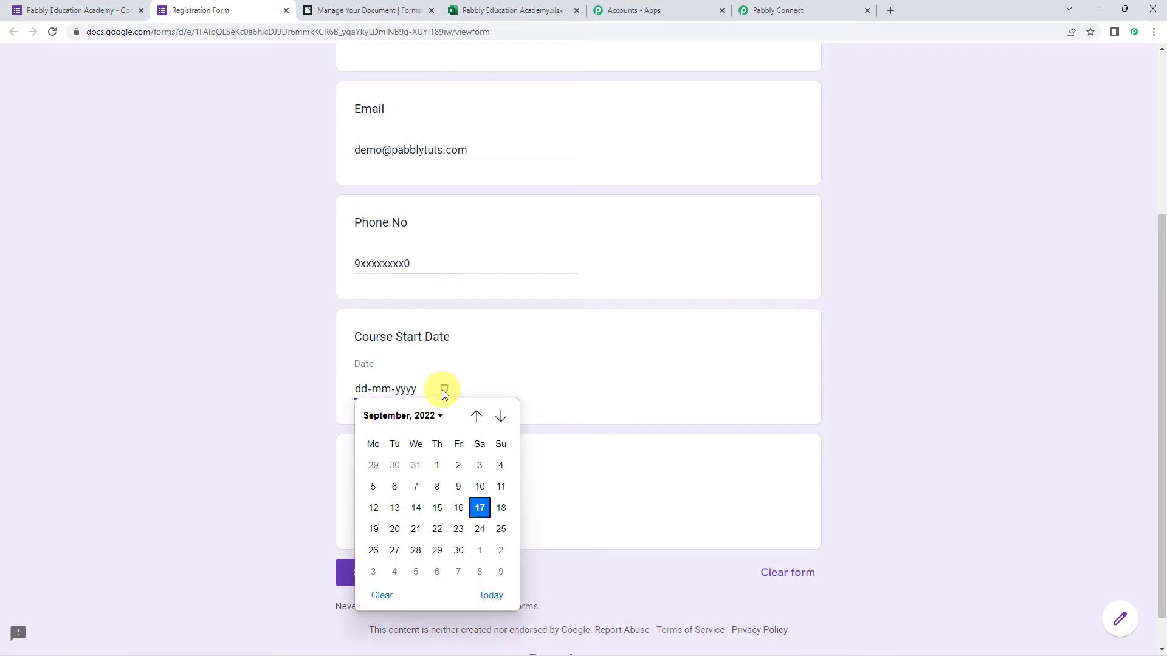
click(478, 551)
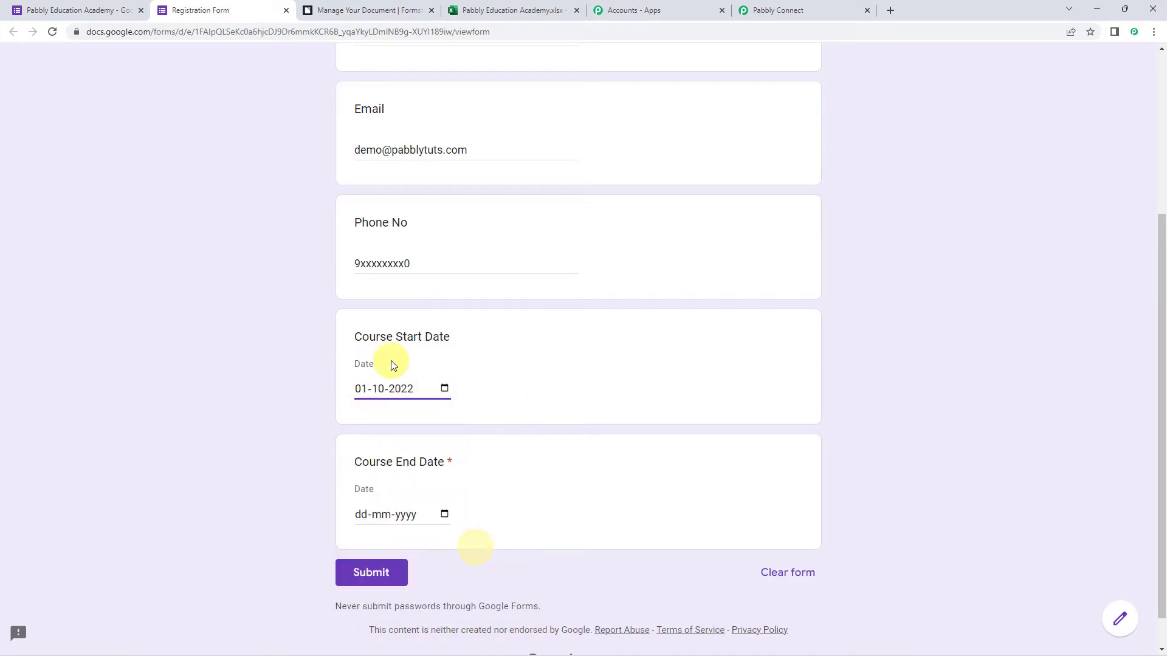
scroll(425, 468, down, 1)
click(442, 476)
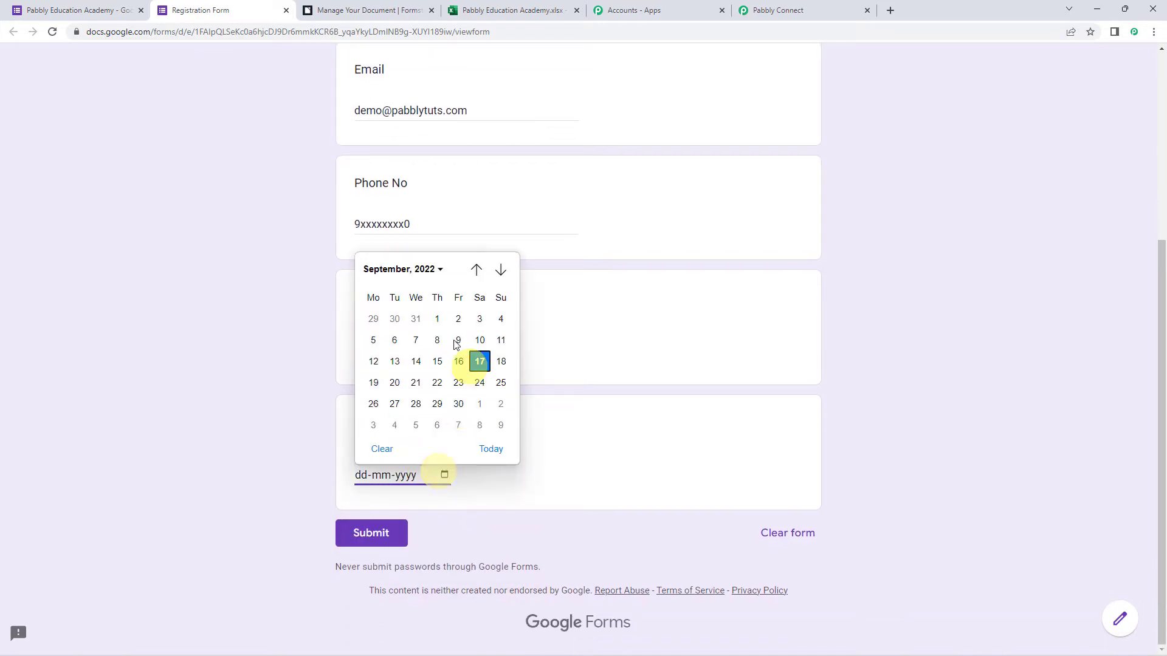
click(439, 270)
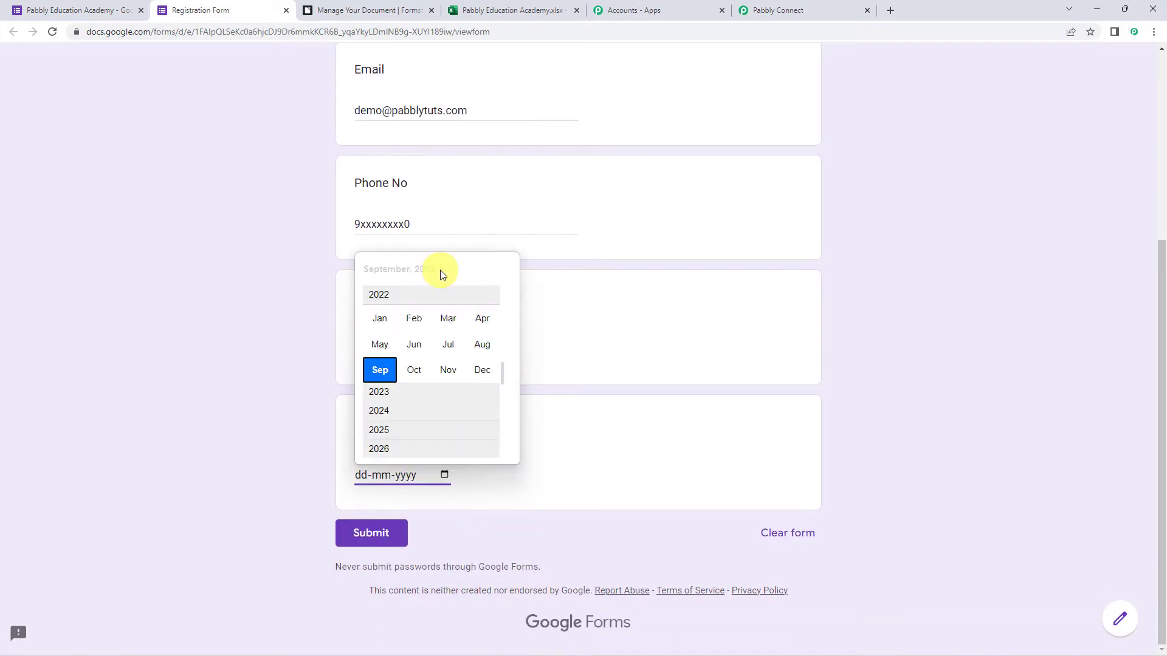
click(414, 368)
click(368, 426)
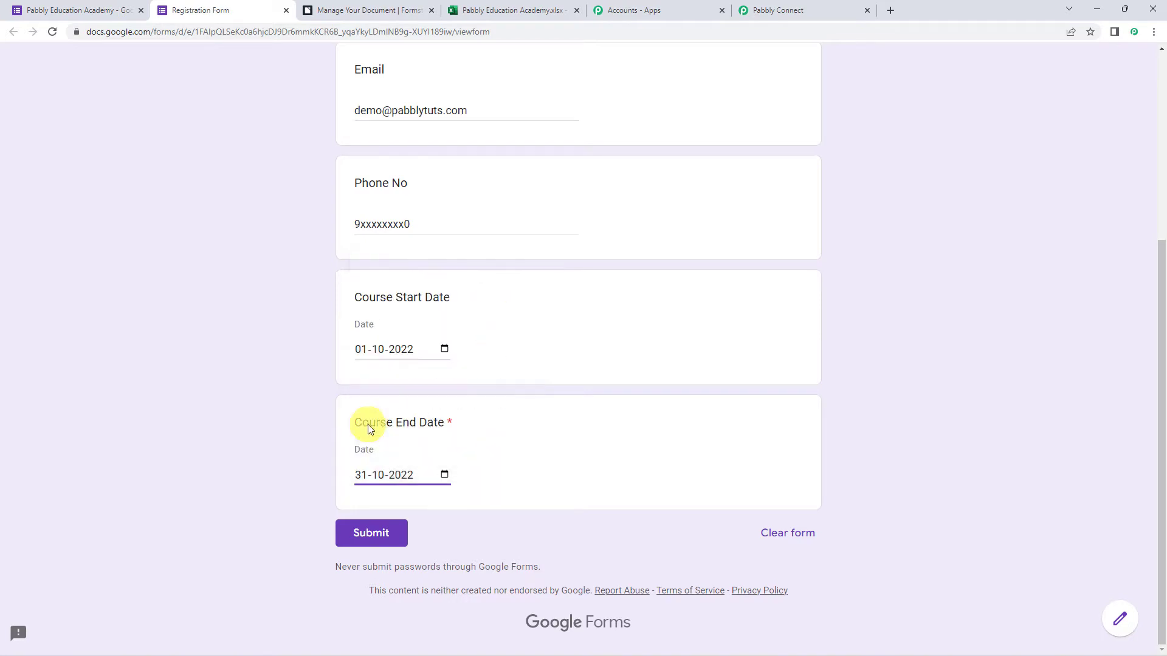
click(369, 540)
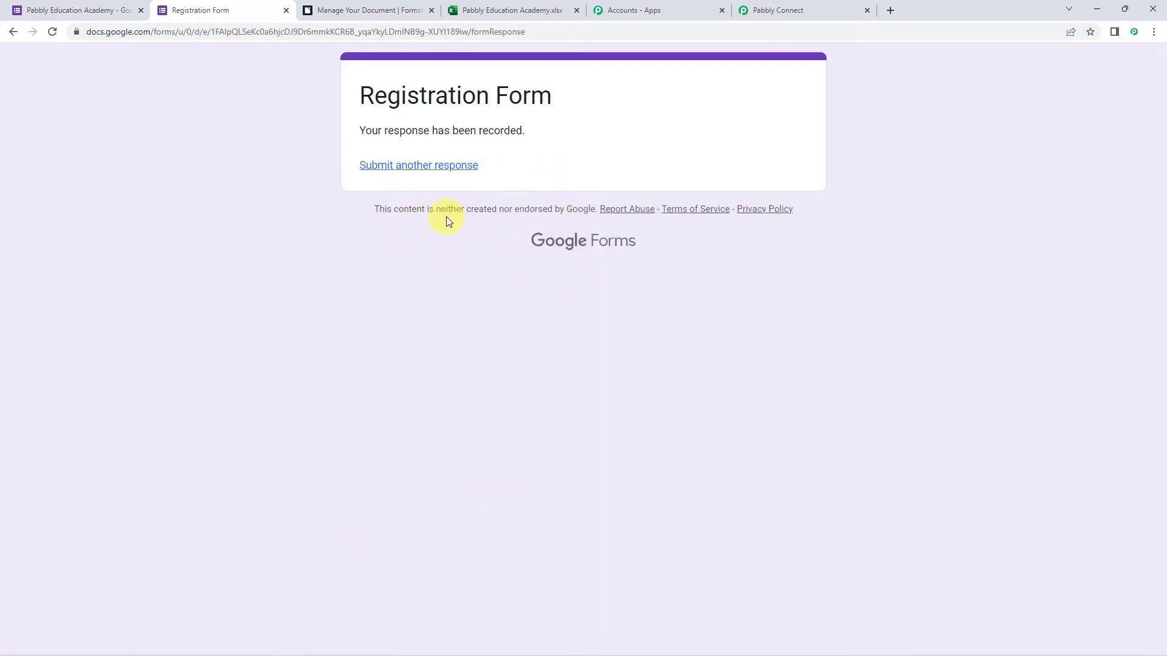
Store form responses in a new spreadsheet named 'Pabbly Education Academy (Responses)'.
click(22, 13)
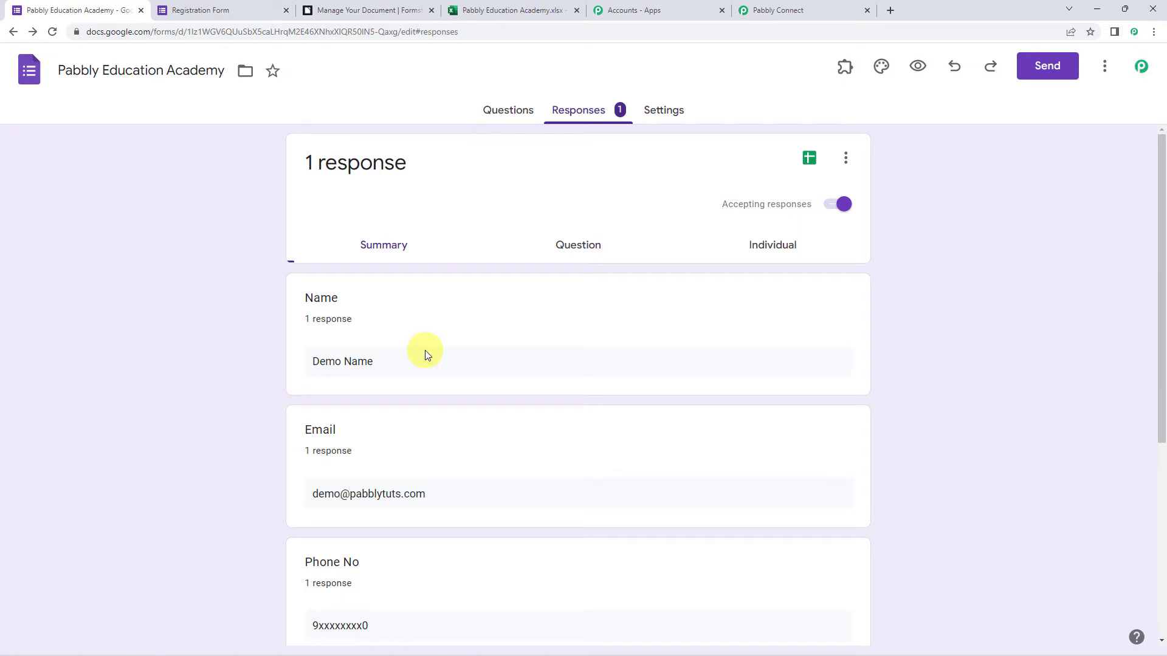
click(846, 158)
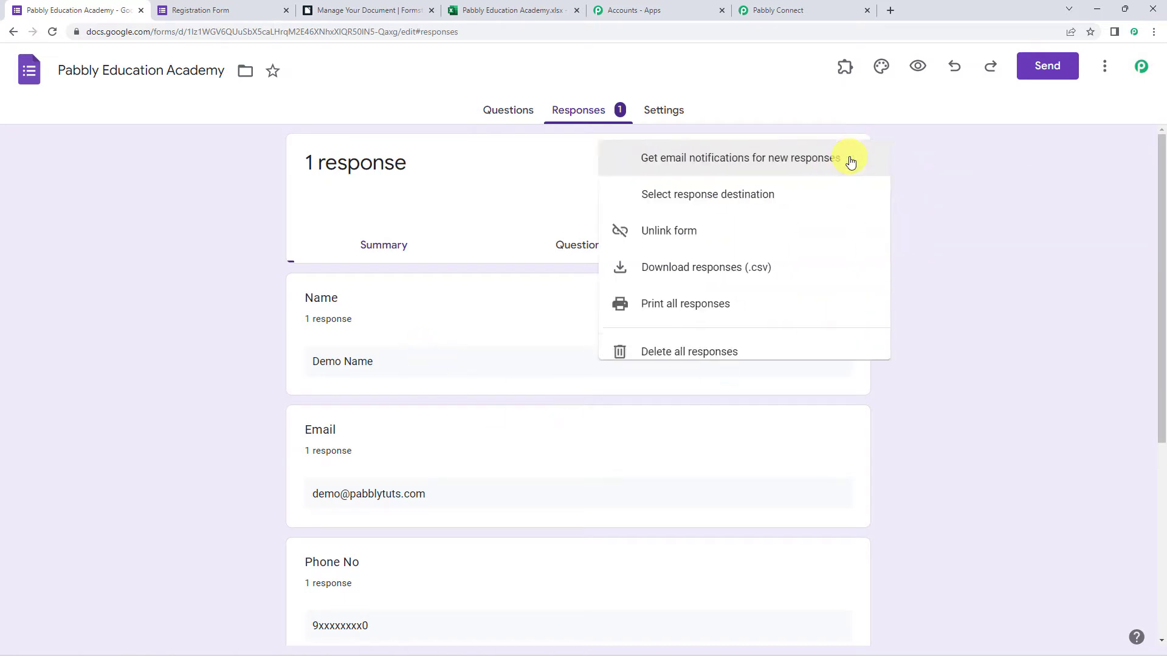
click(730, 199)
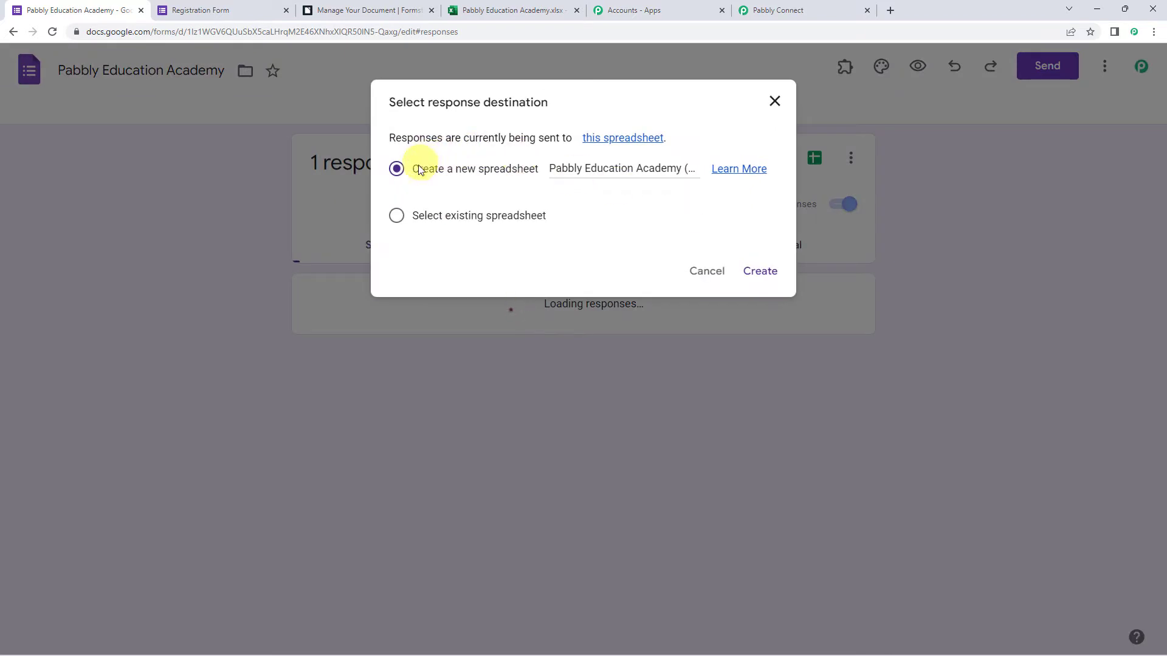
drag(402, 168, 539, 172)
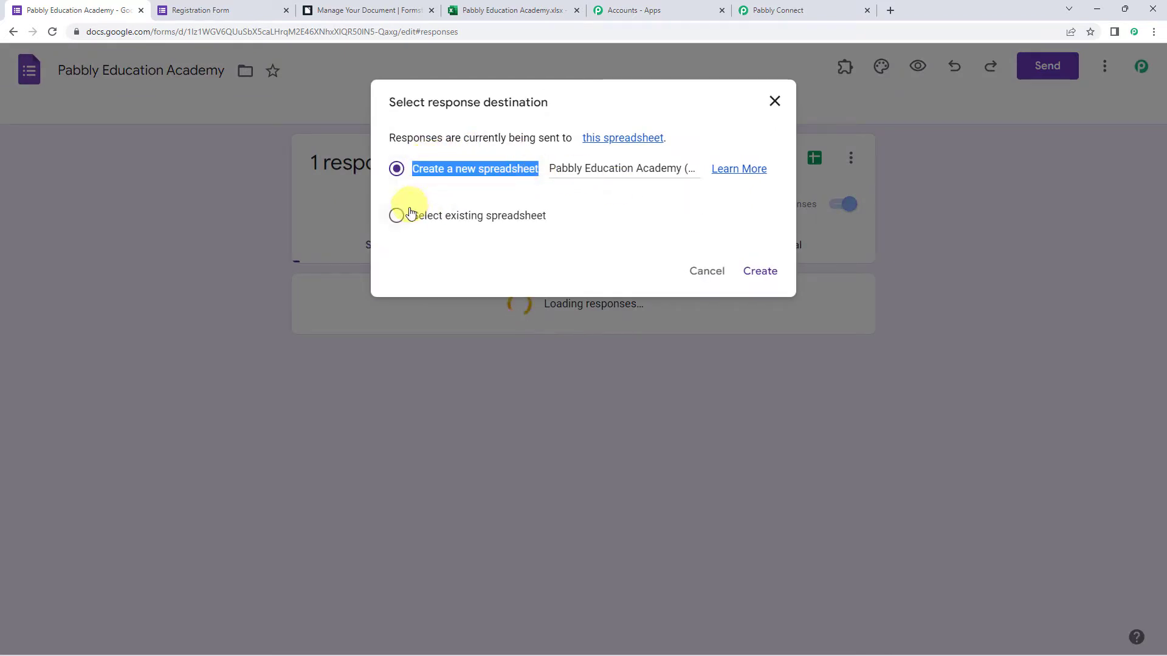
drag(408, 216, 714, 173)
click(618, 169)
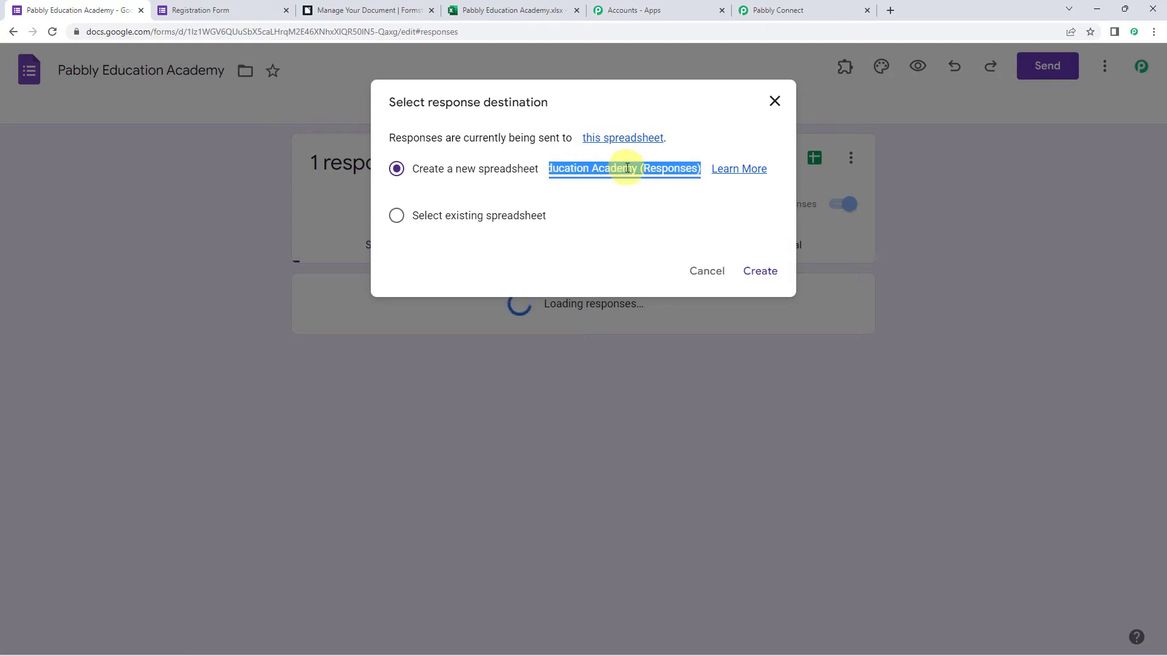
click(759, 274)
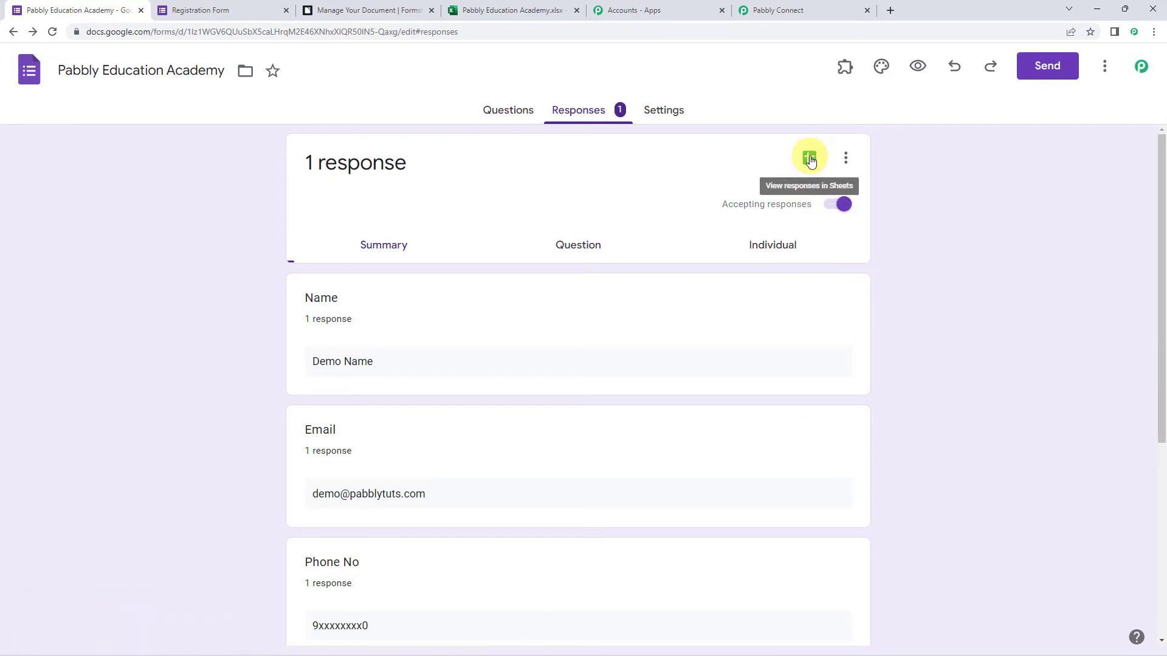
Open the responses spreadsheet, recheck the Pabbly Connect steps, then bring up Extensions options.
click(811, 160)
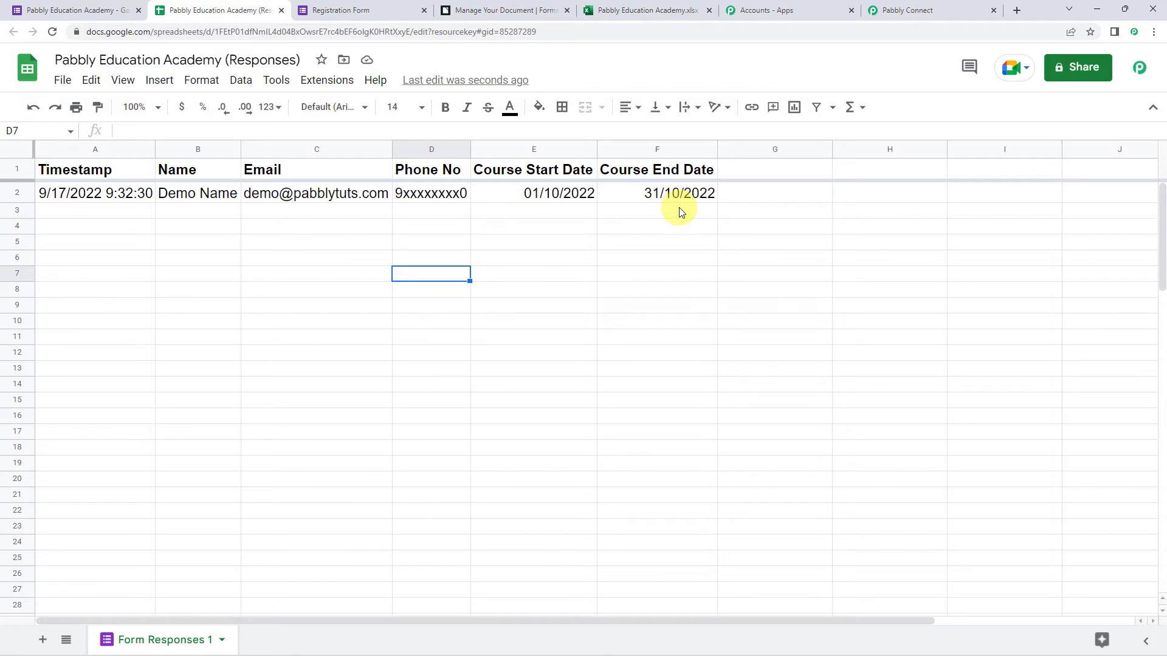
click(954, 11)
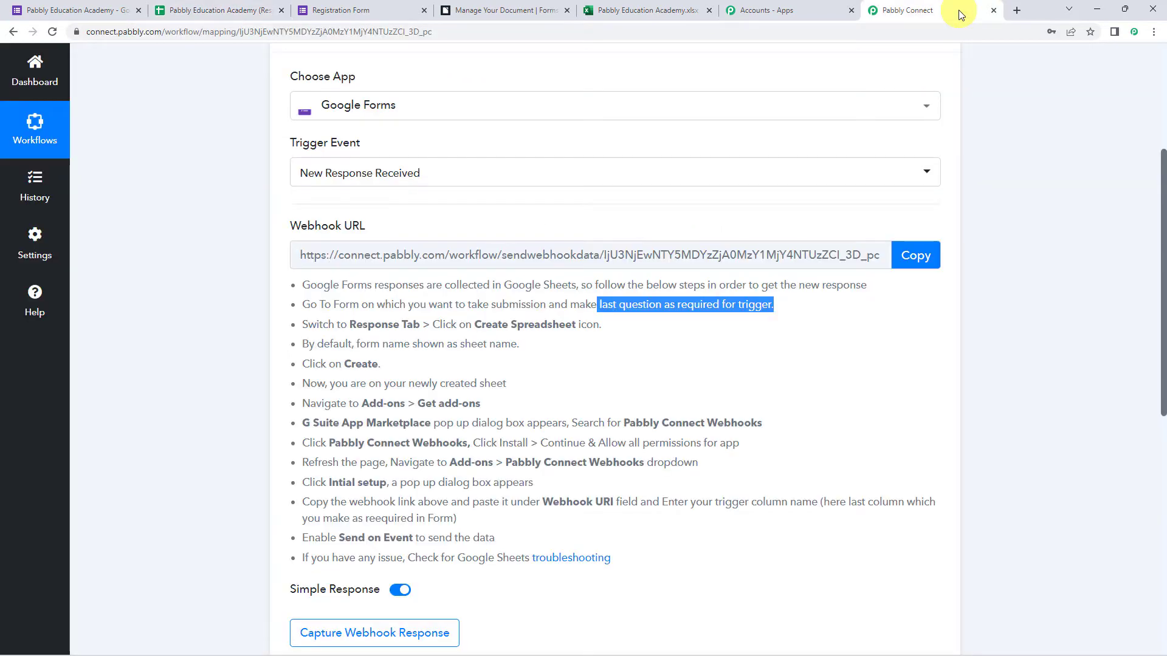
click(203, 8)
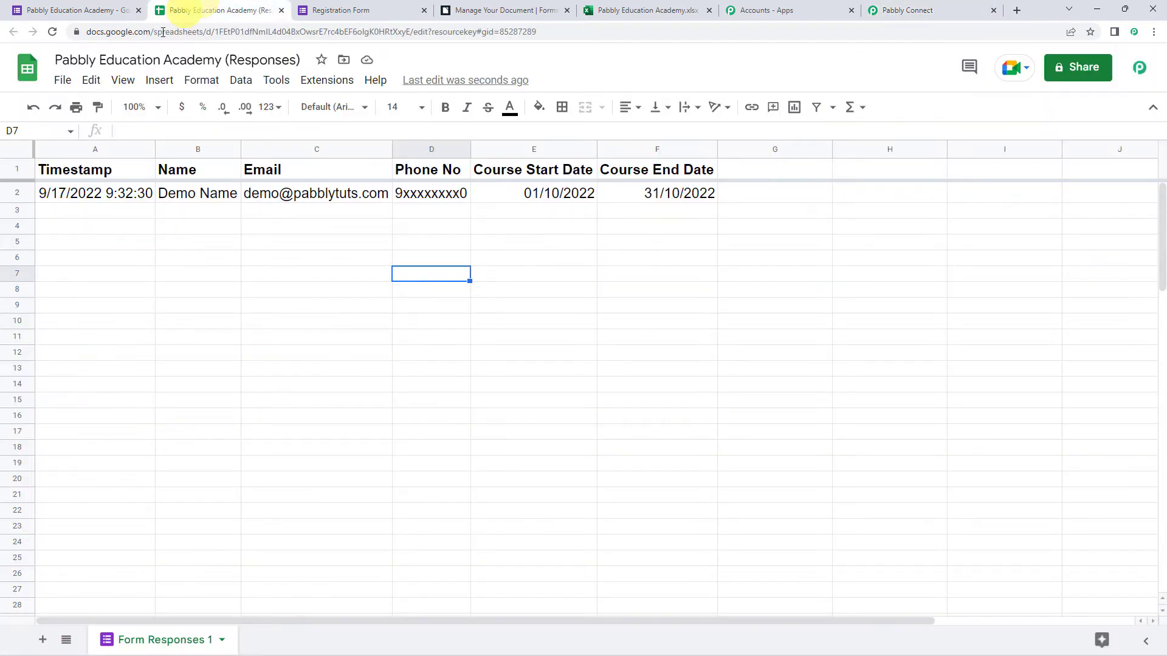
click(322, 81)
Find 'Pabbly Connect Webhooks' in the add-on Marketplace, confirm it shows Installed, then reload the responses sheet.
mouse_move(346, 110)
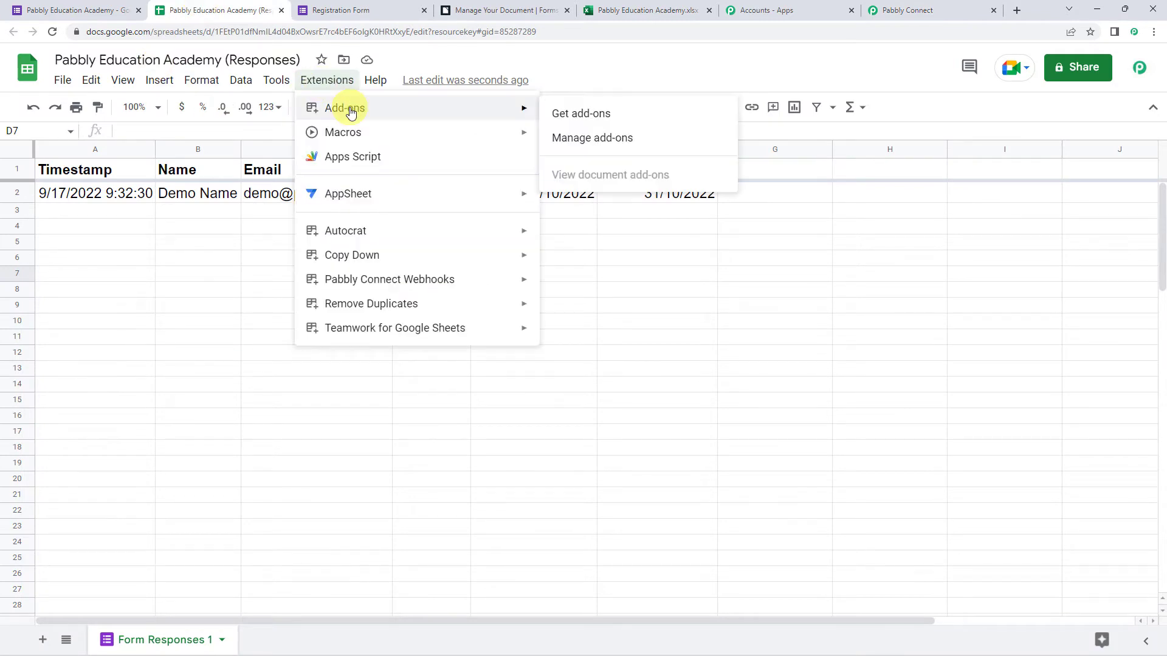
click(576, 115)
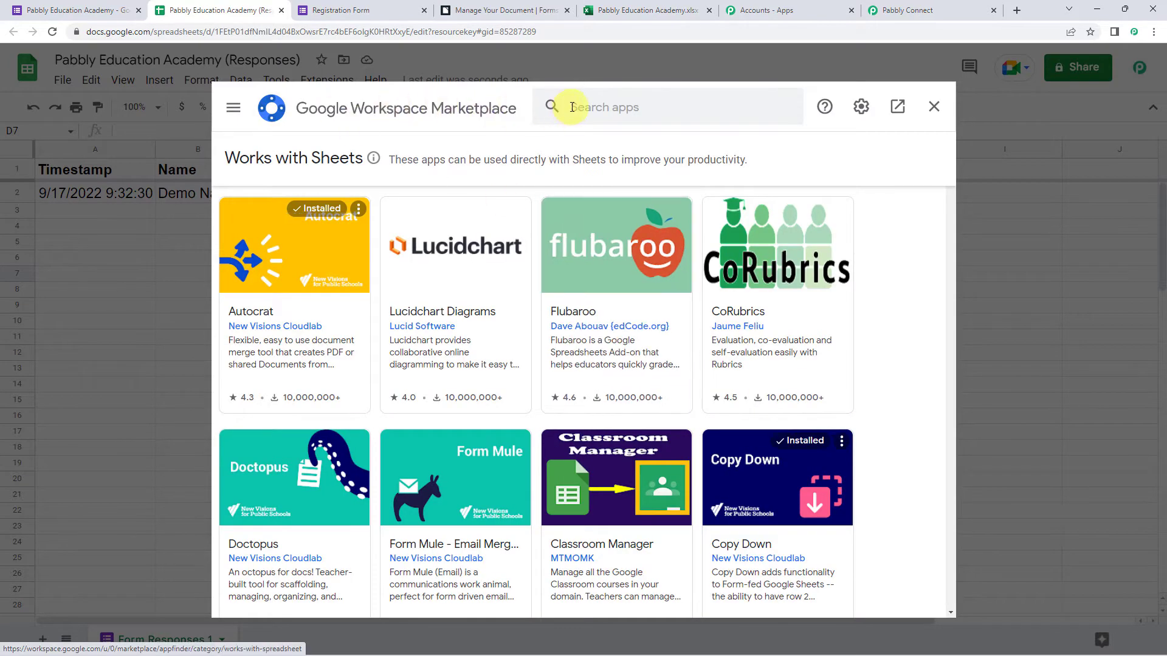
click(572, 107)
text(pabb)
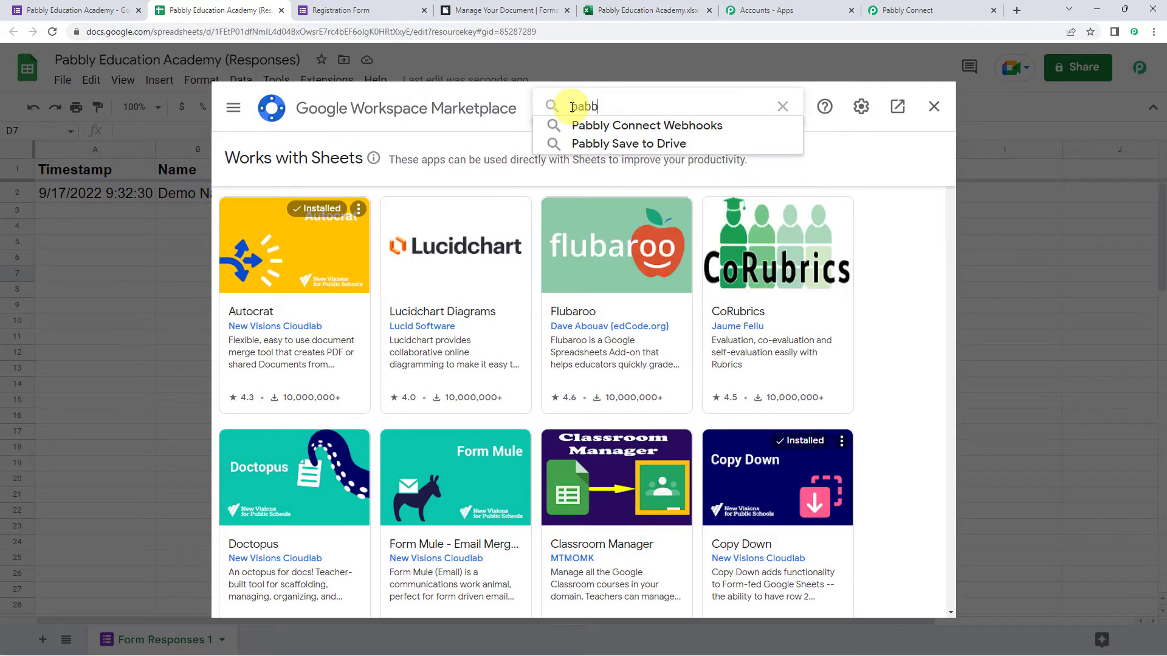
click(586, 125)
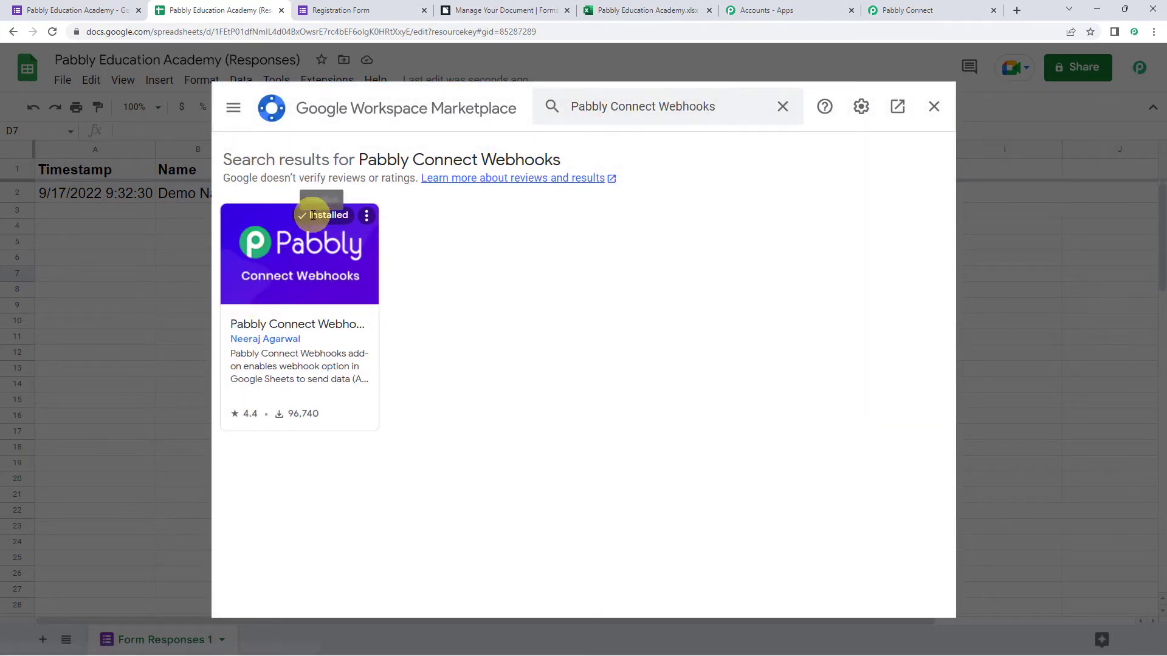
click(934, 107)
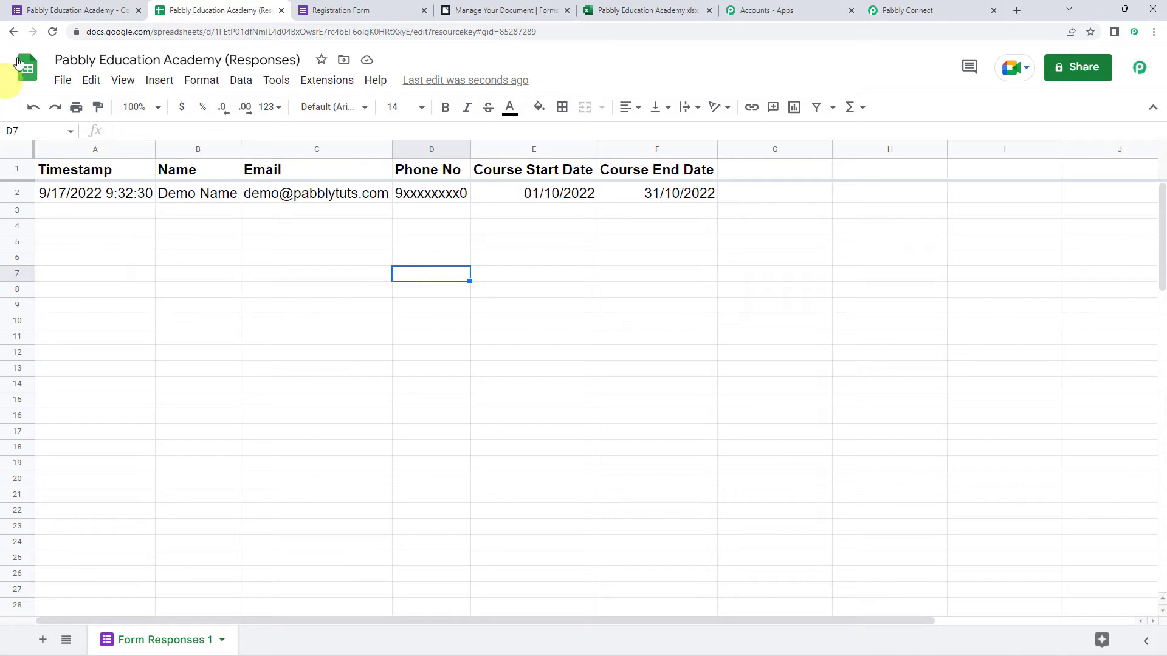
click(51, 32)
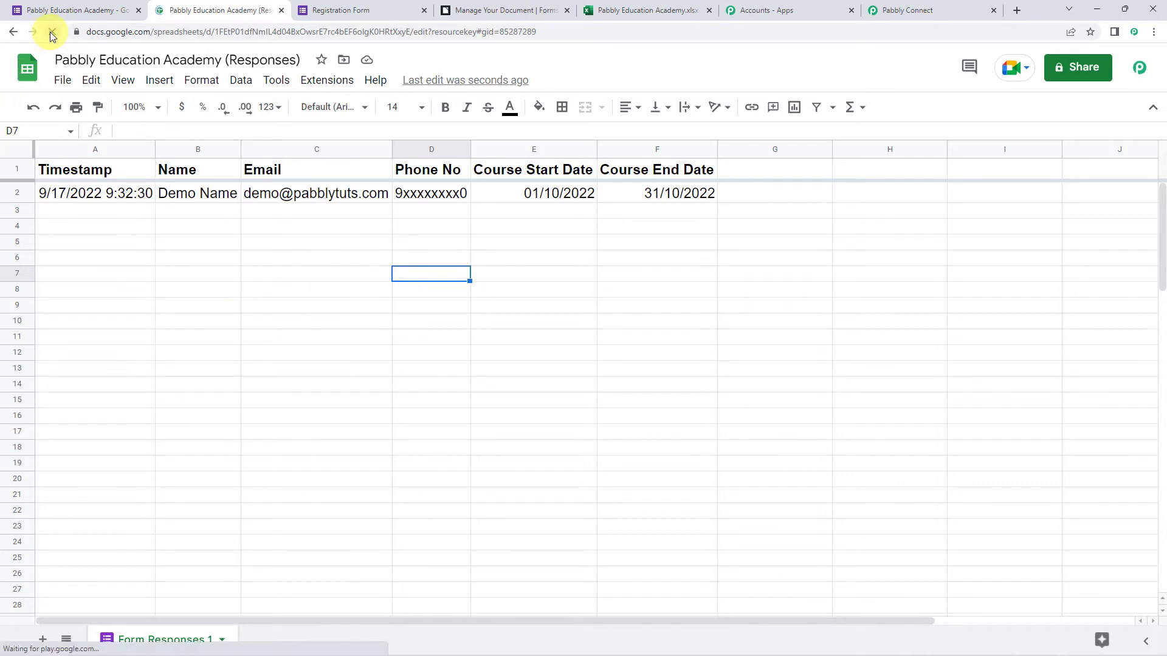
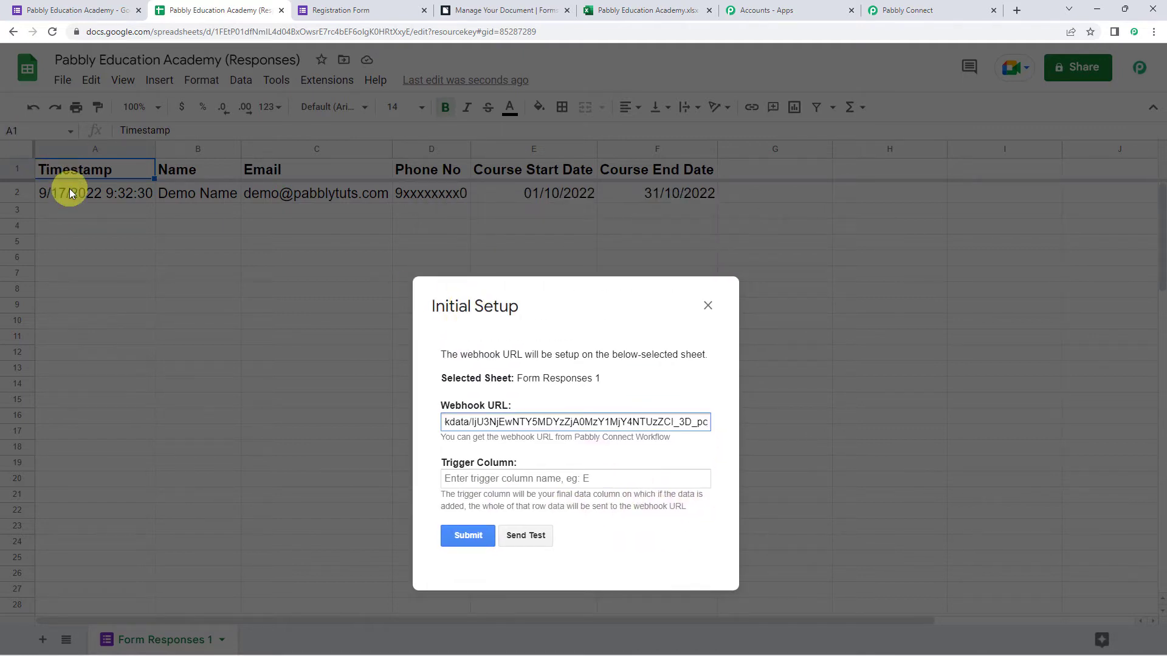
Set the trigger column to F, send the test row, submit the webhook setup and close it.
click(497, 484)
text(F)
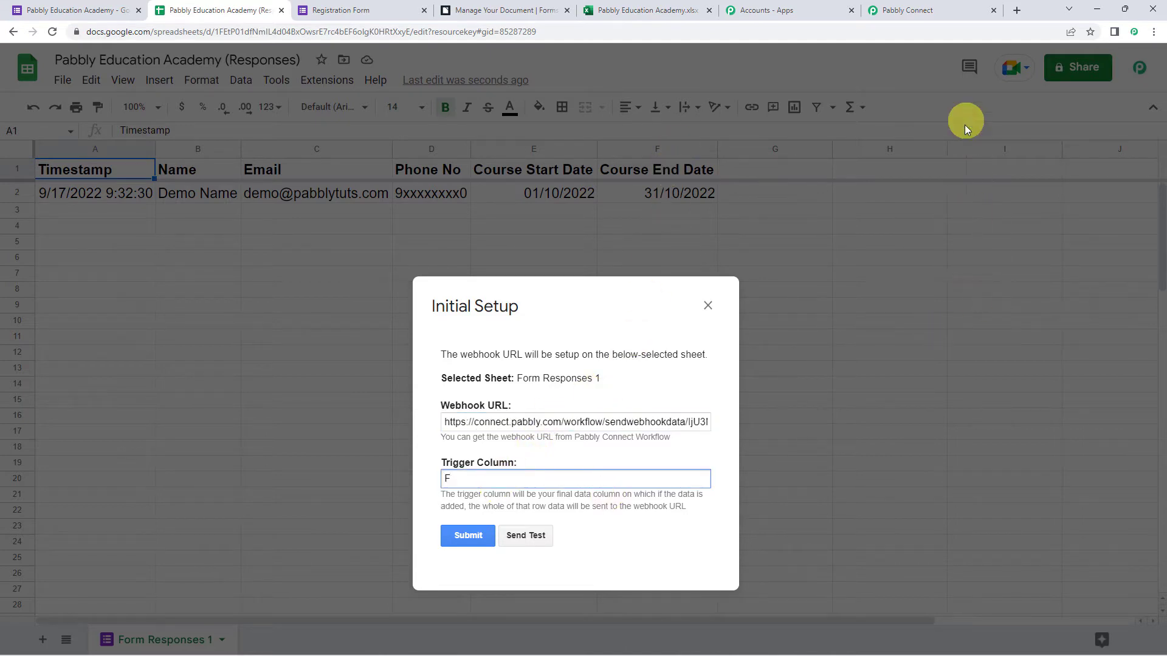
drag(494, 307, 483, 168)
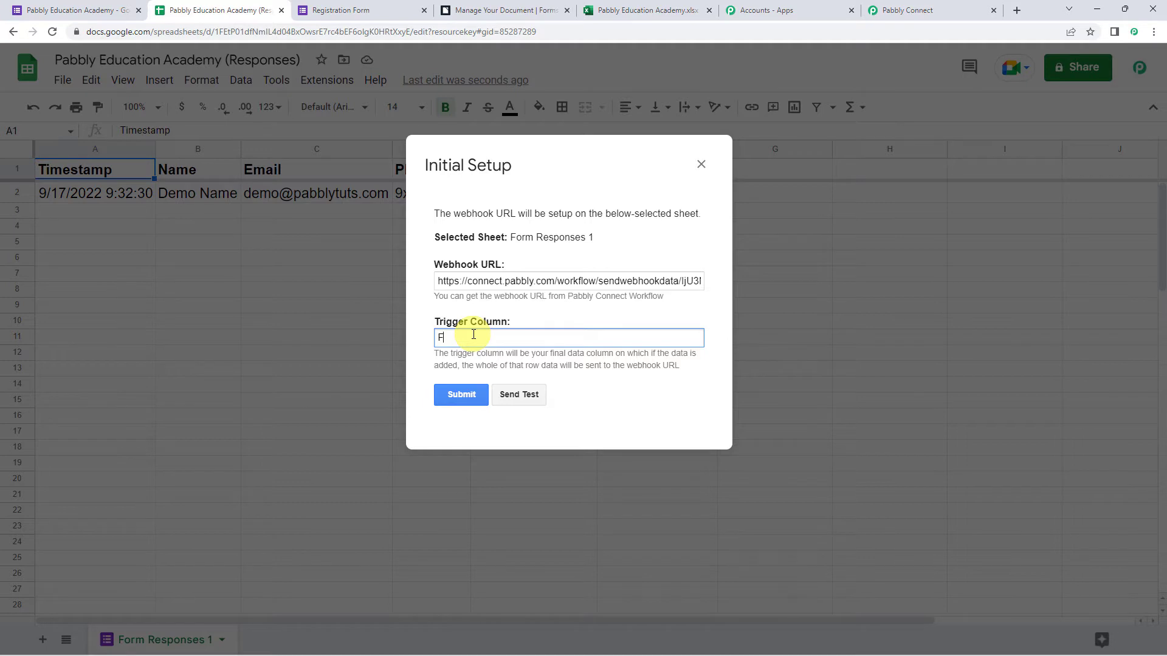
click(518, 401)
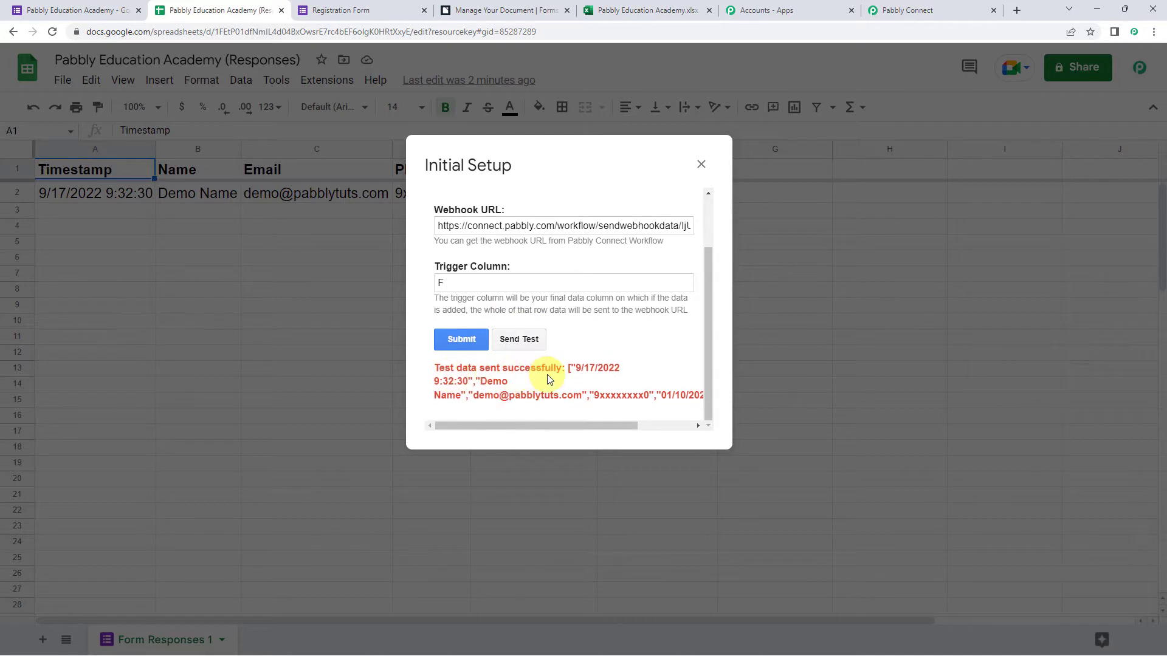
click(454, 344)
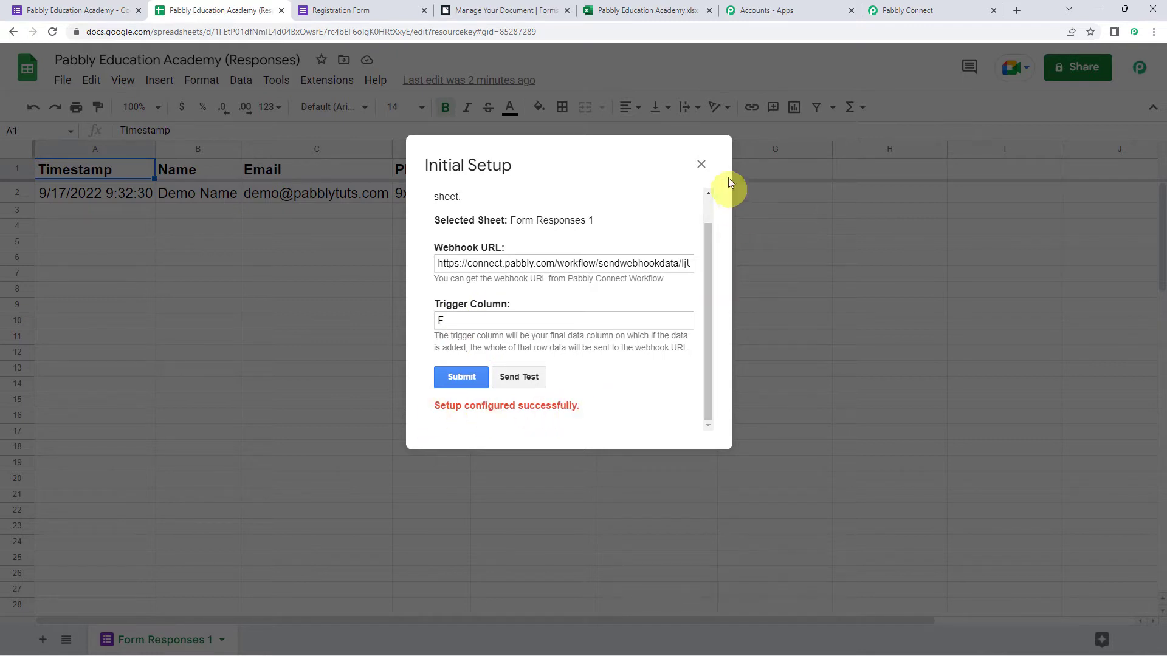
click(699, 166)
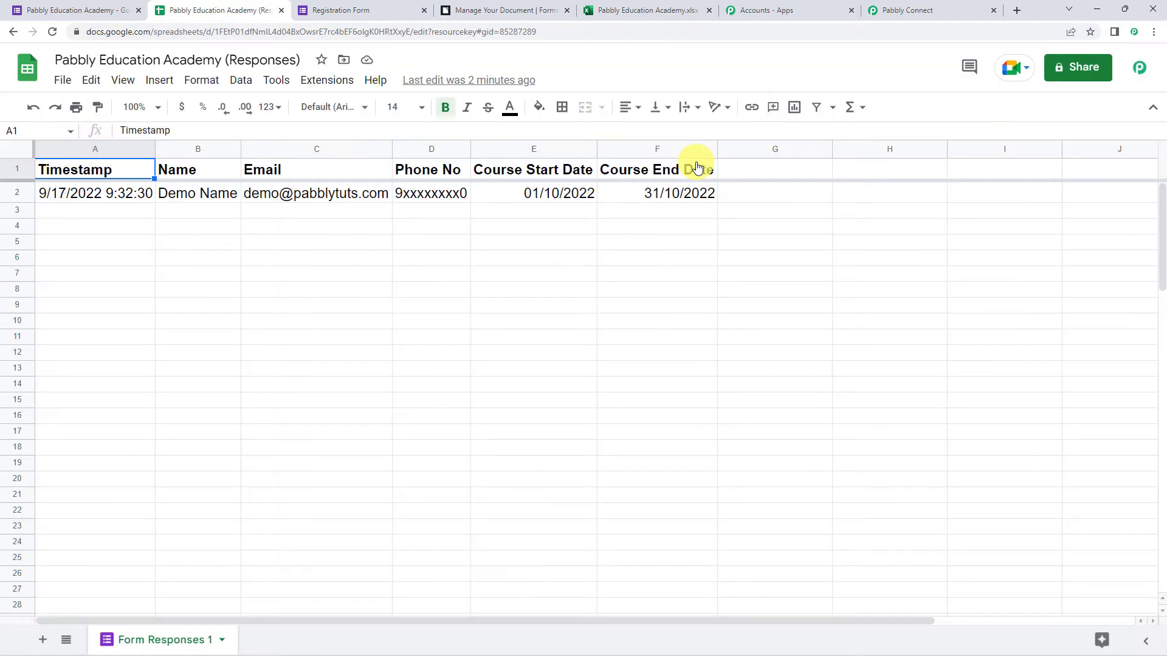
Switch on Extensions > Pabbly Connect Webhooks > Send On Event and confirm it is checked.
click(326, 90)
mouse_move(383, 282)
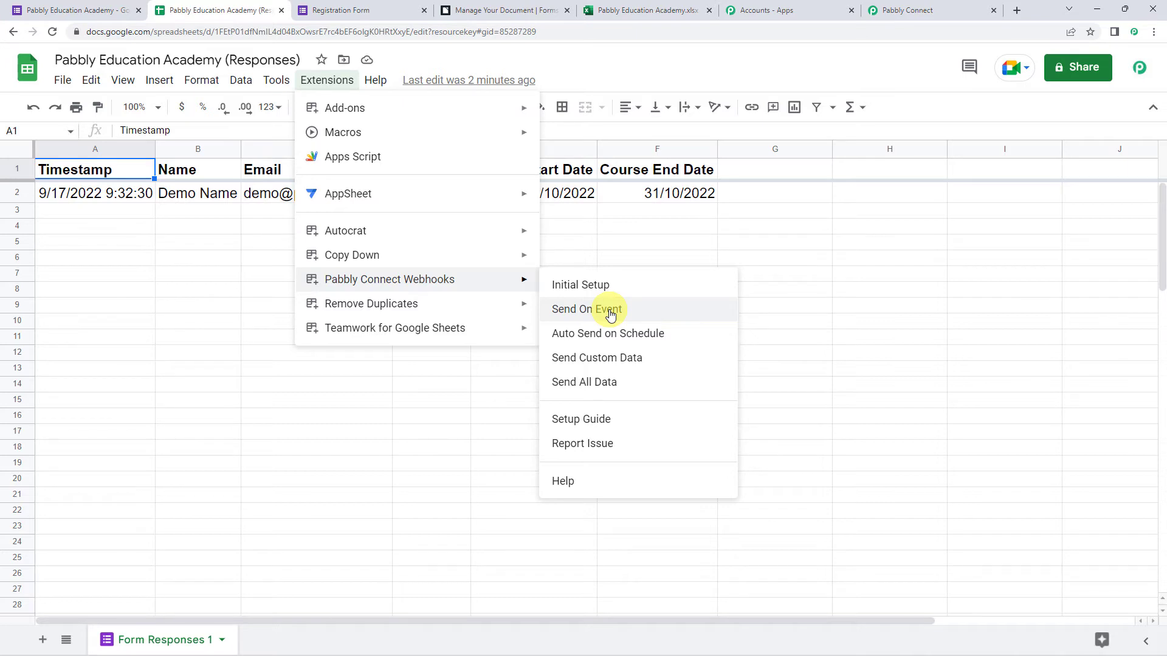
click(610, 313)
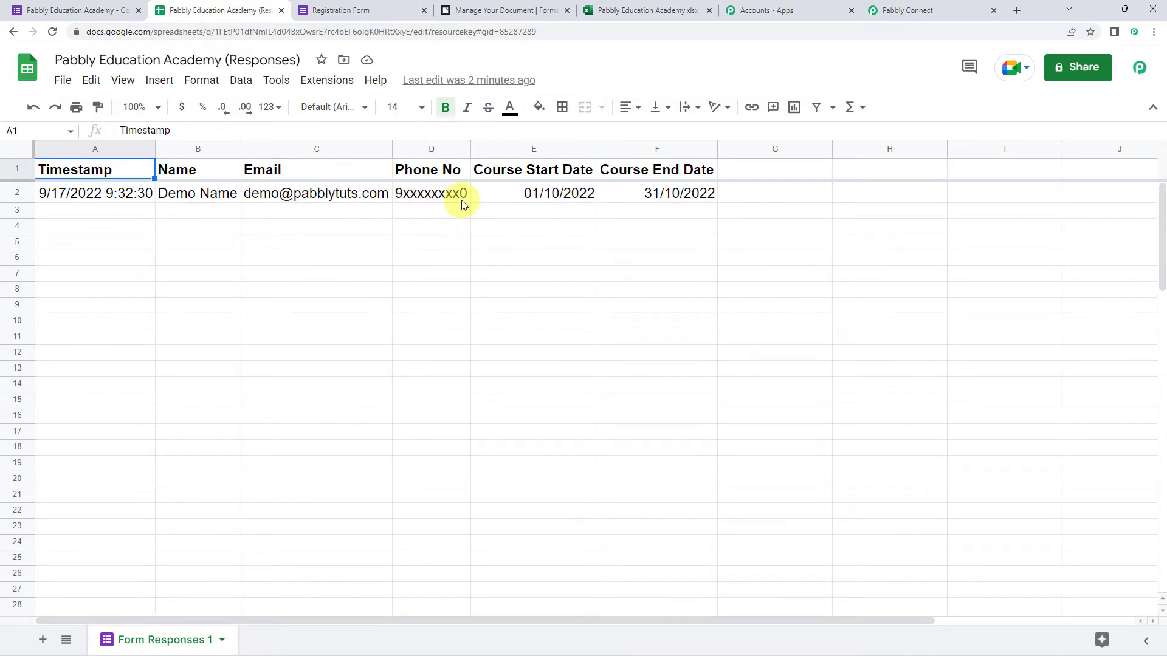
click(326, 79)
mouse_move(416, 277)
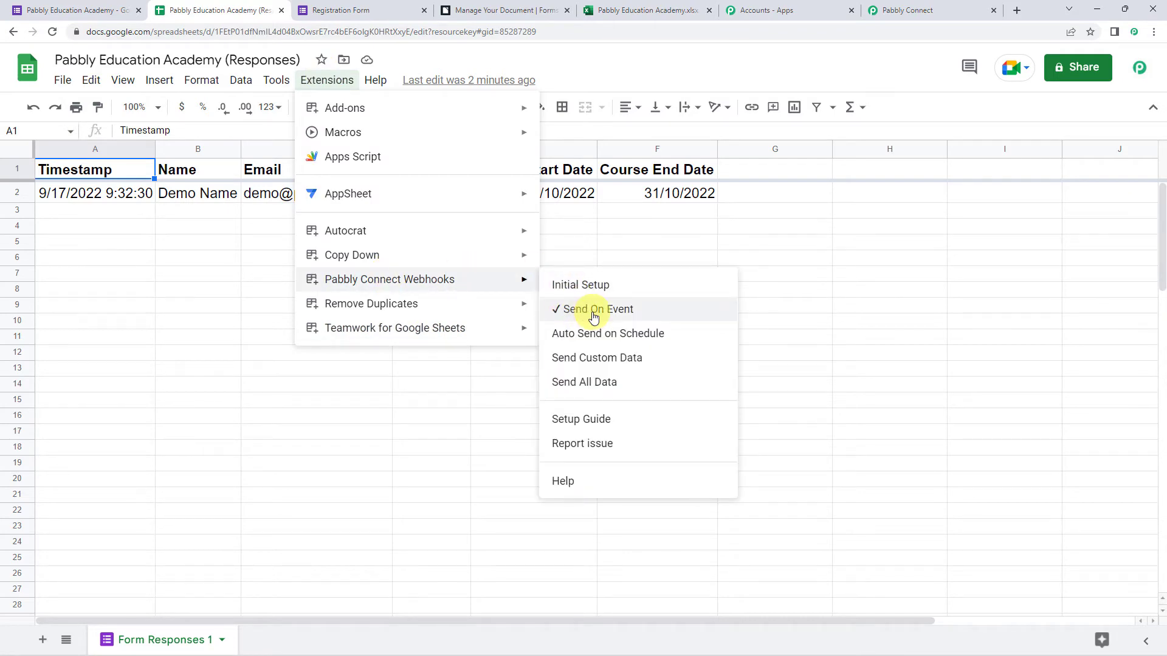
click(841, 308)
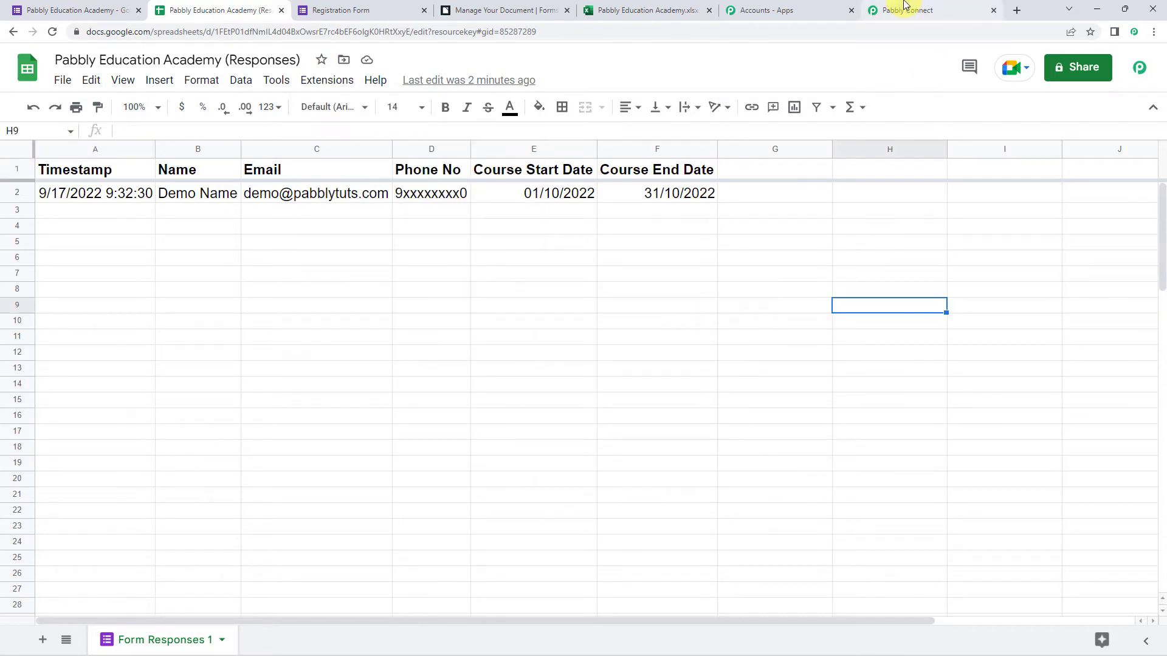
click(906, 7)
Review the captured Name, Email, phone and course dates 01/10/2022 and 31/10/2022.
scroll(219, 356, down, 7)
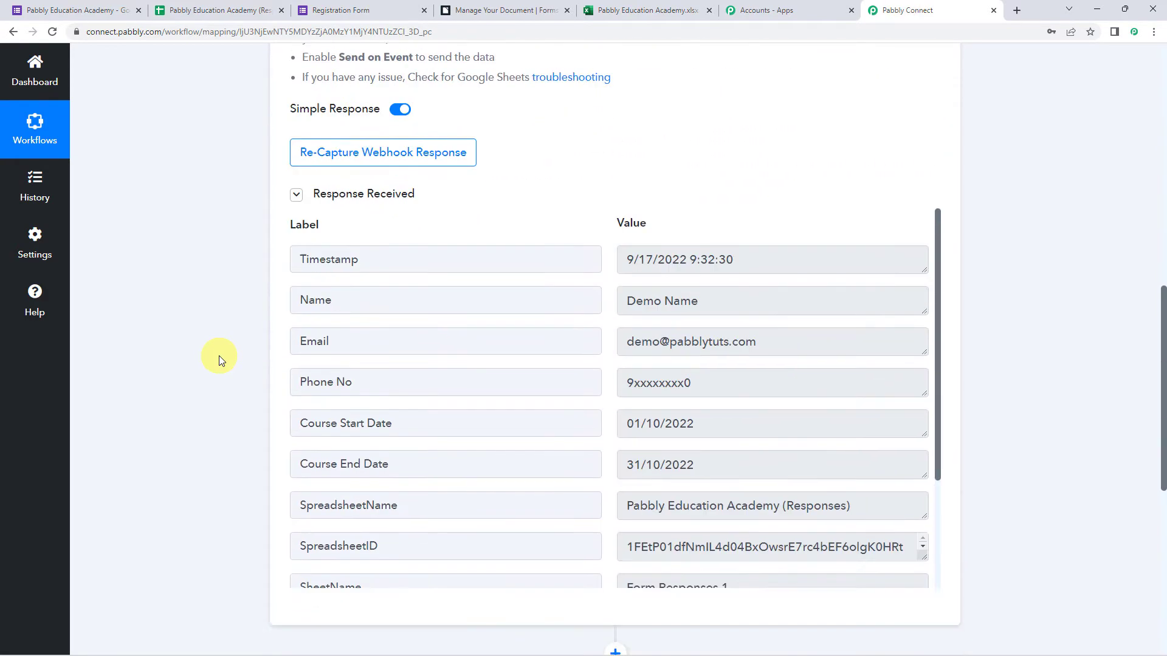
scroll(219, 355, down, 2)
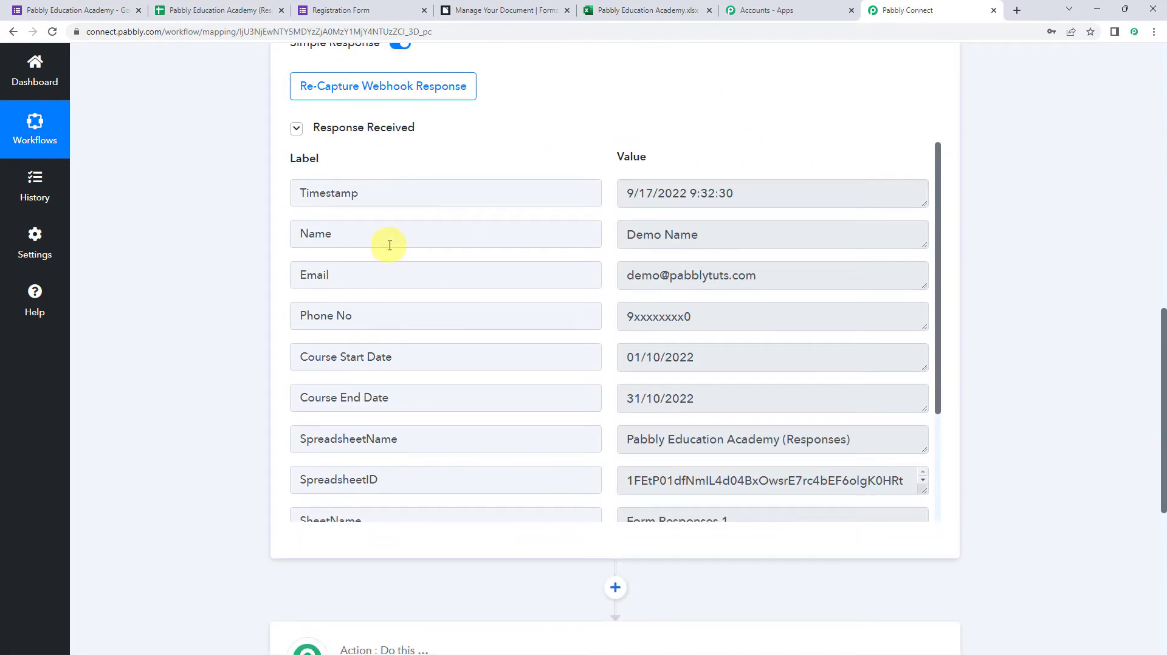
drag(727, 233, 554, 237)
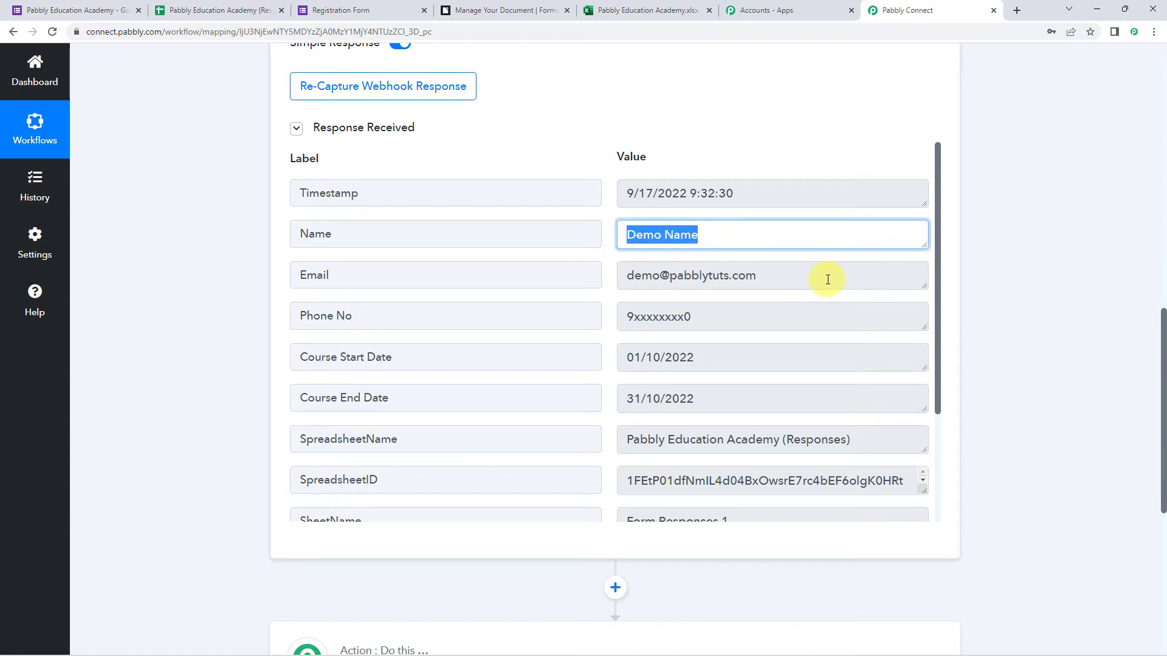
drag(828, 280, 521, 279)
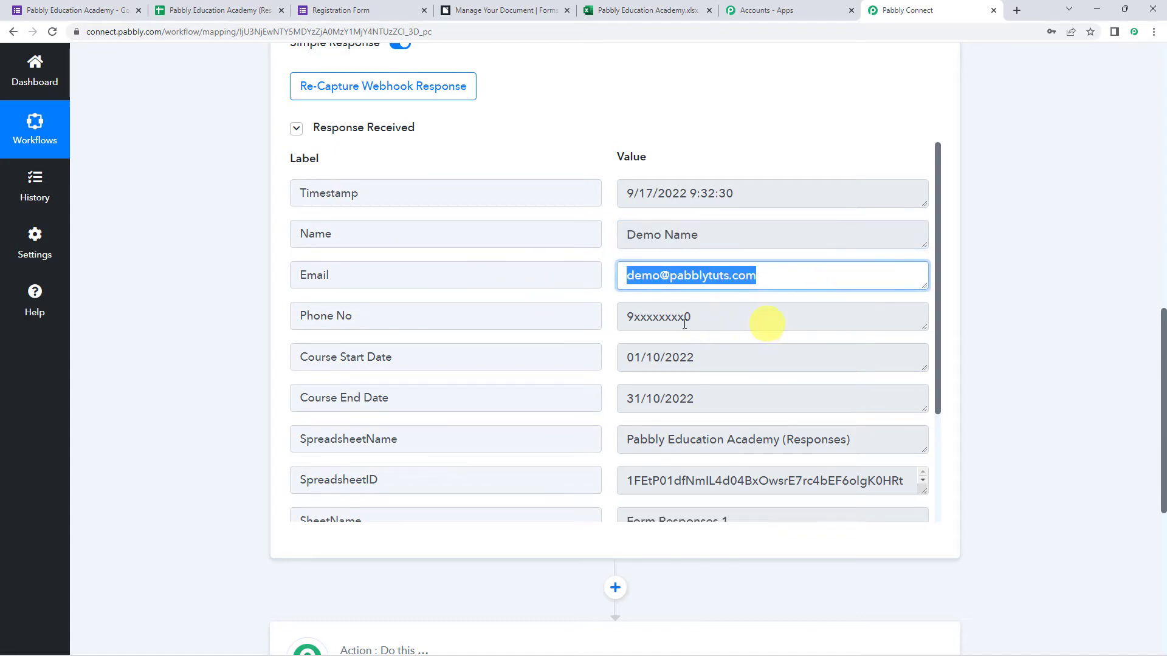
double_click(759, 320)
click(727, 357)
double_click(726, 356)
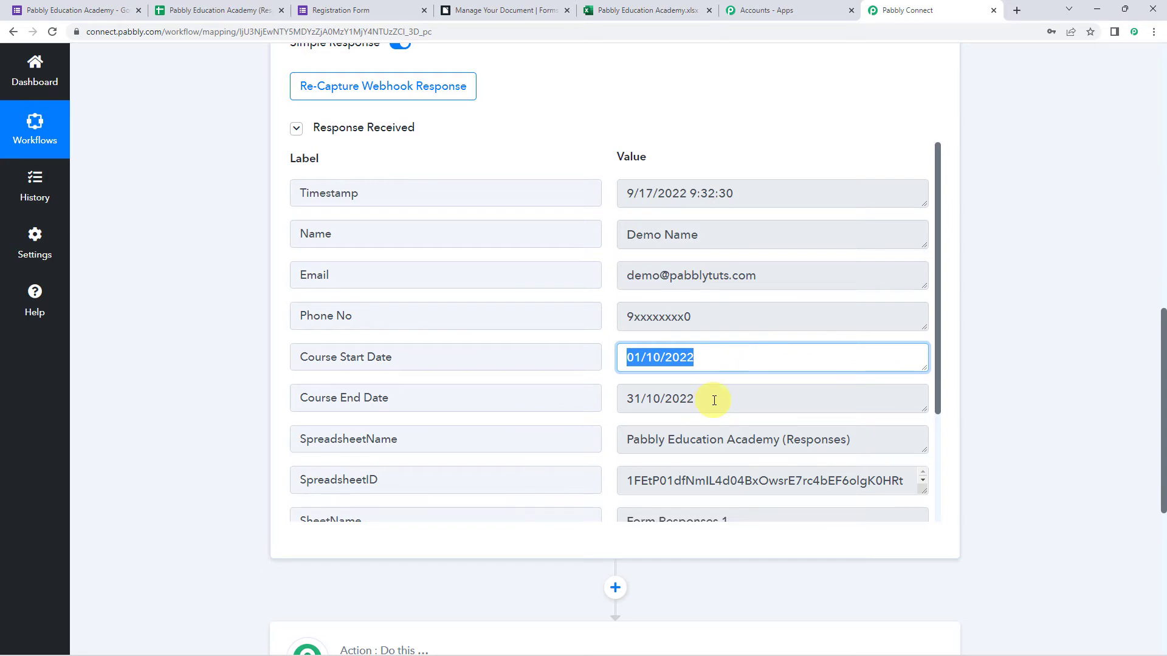
drag(711, 399, 474, 400)
scroll(474, 399, down, 3)
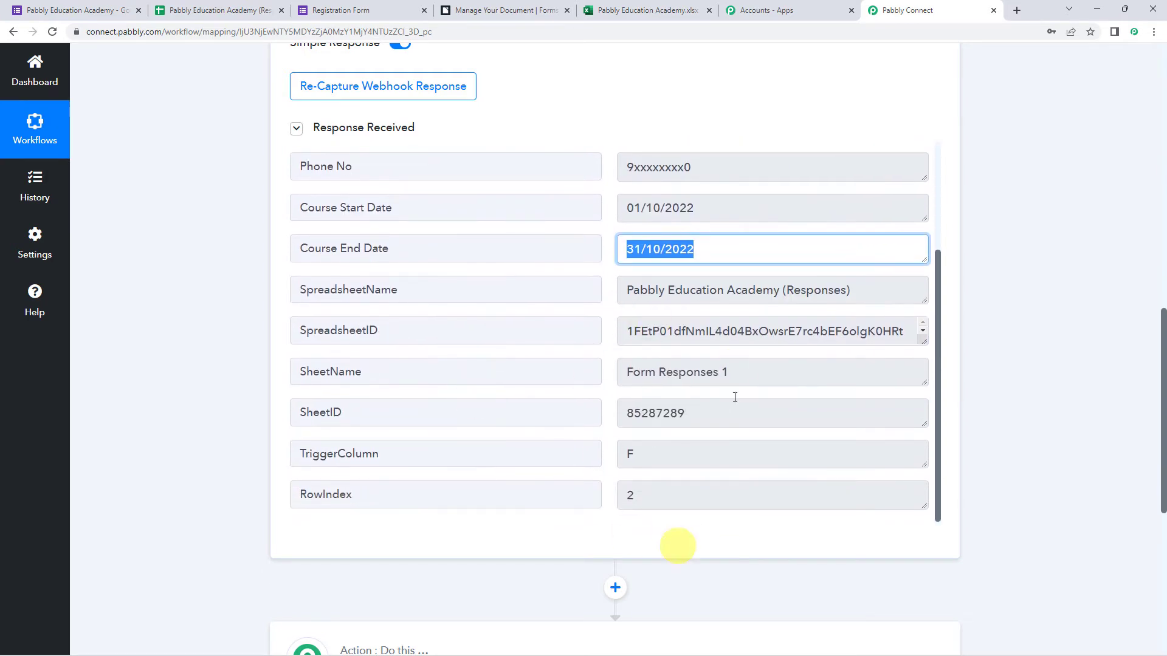
scroll(512, 422, up, 3)
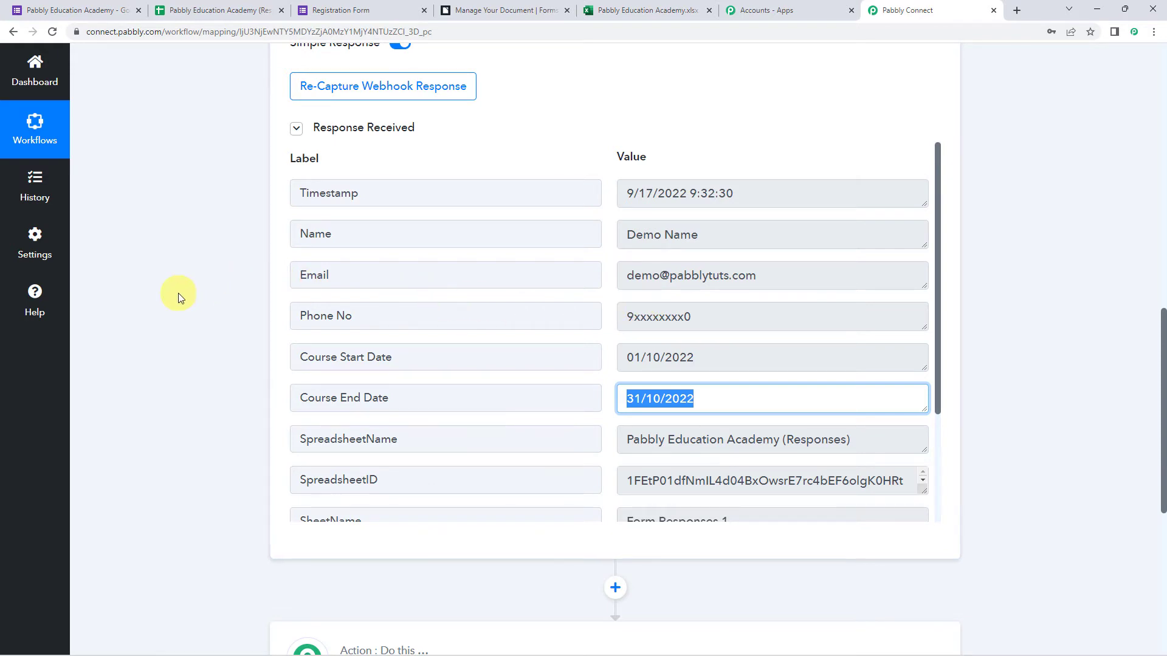
scroll(216, 295, down, 7)
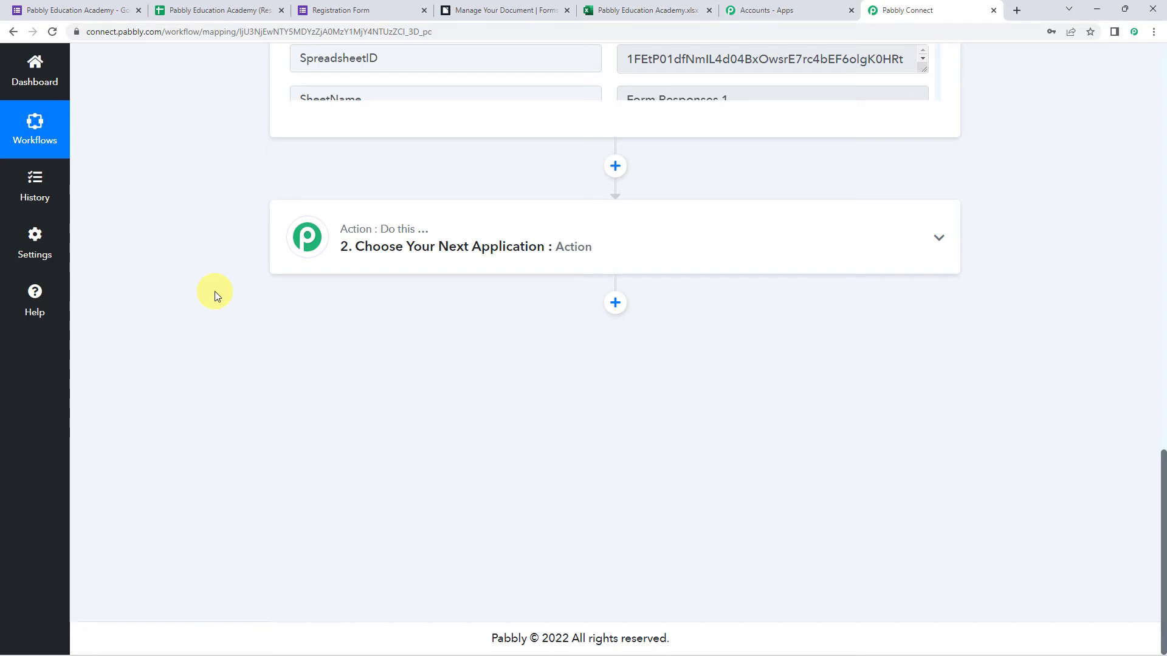
Set the action to Formstack Documents with the Merge Document event and add a new connection.
click(595, 239)
click(387, 320)
text(formsta)
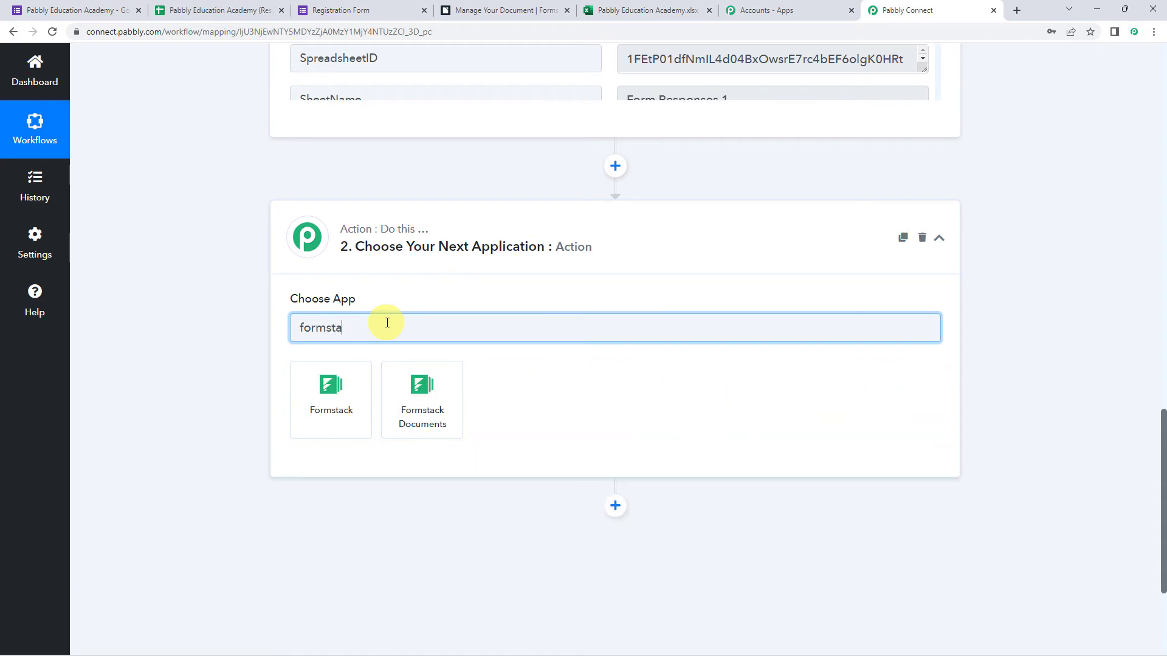
click(416, 403)
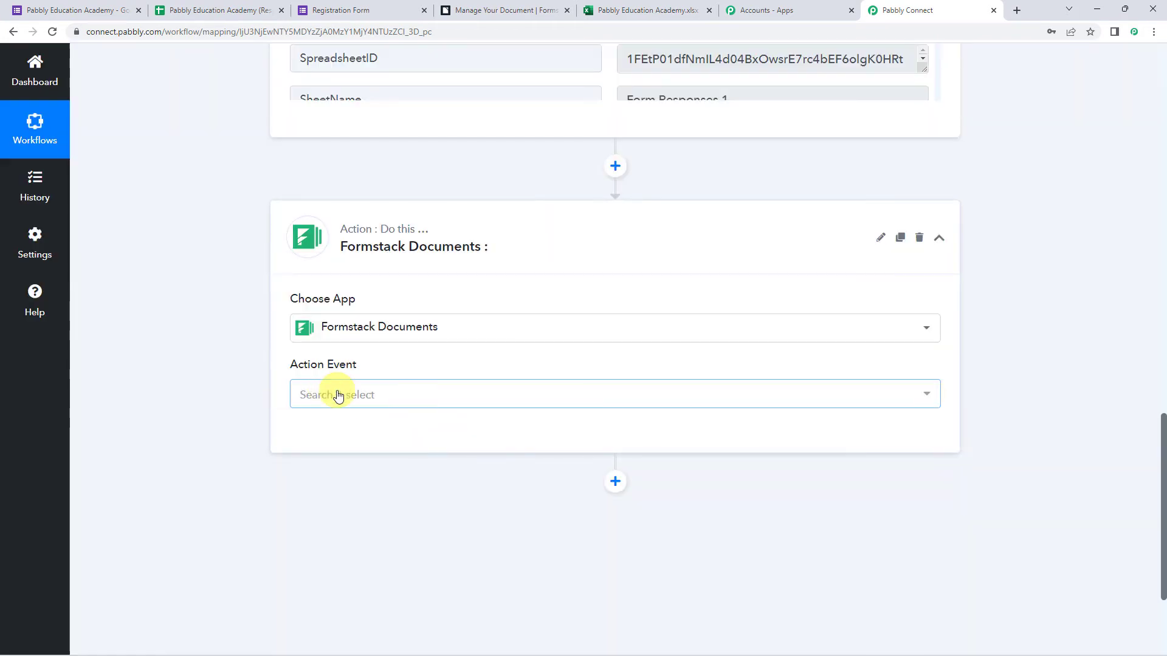
click(338, 395)
click(392, 478)
click(331, 437)
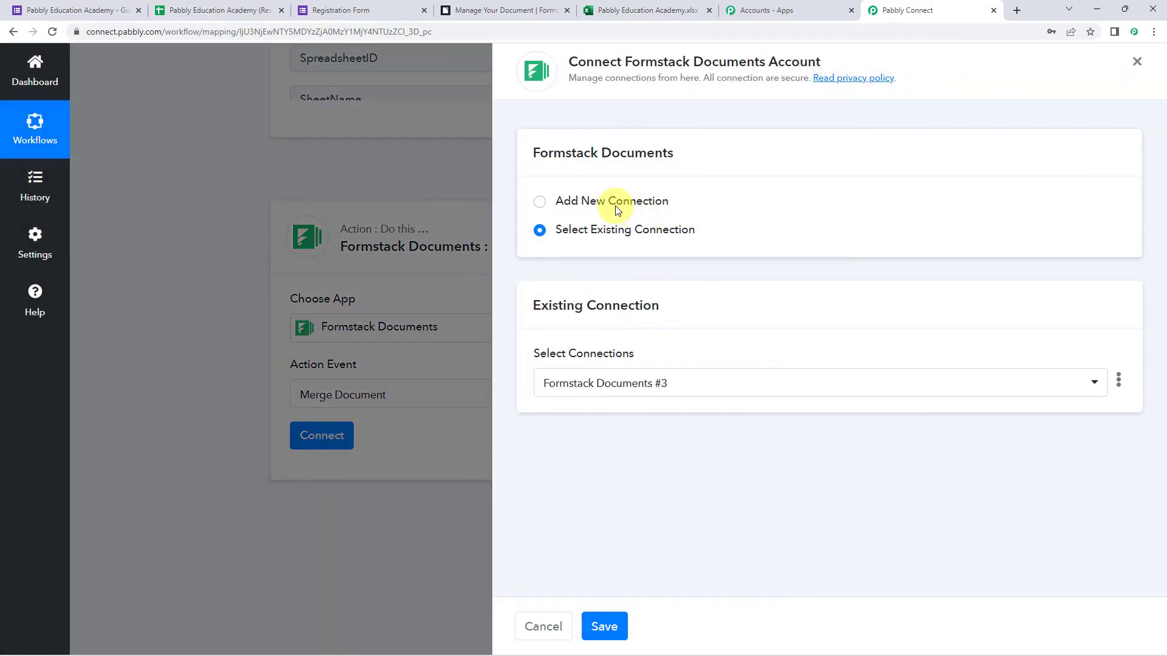
click(618, 204)
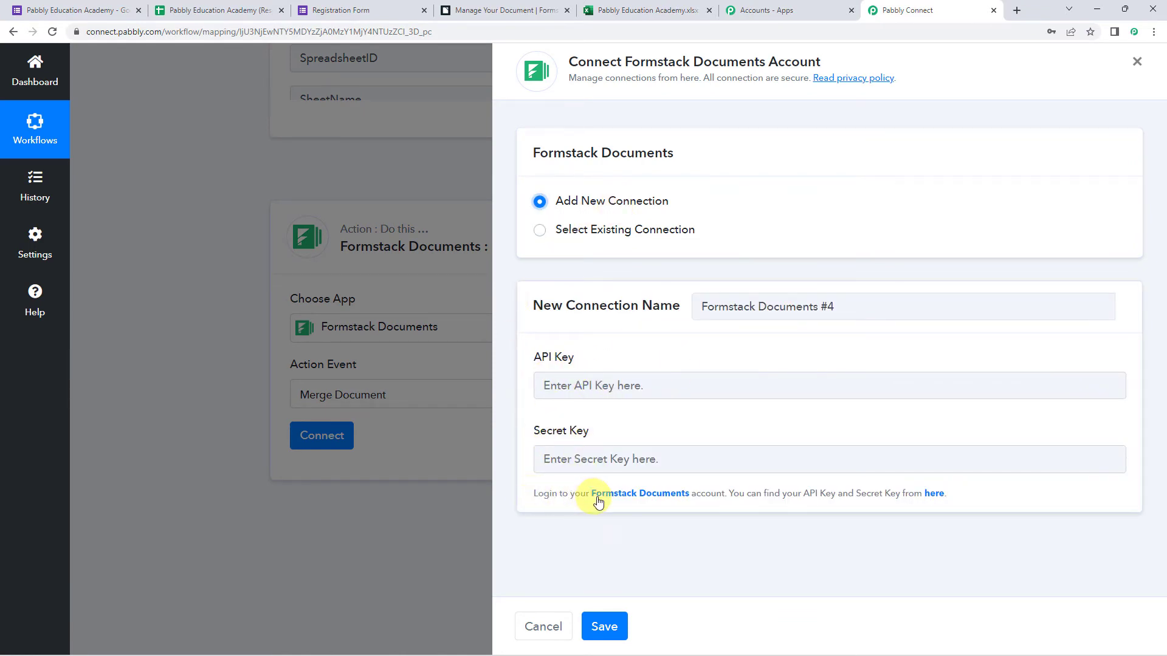
Copy the API key from Formstack's API Access page into the connection form.
drag(732, 494, 932, 495)
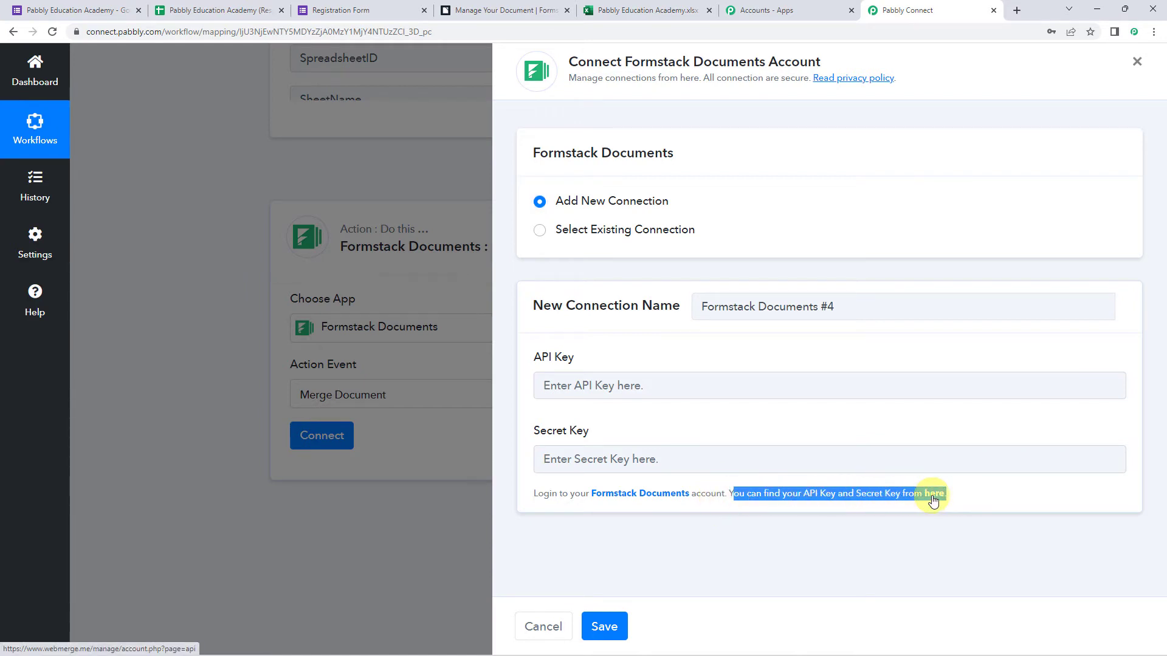
click(932, 498)
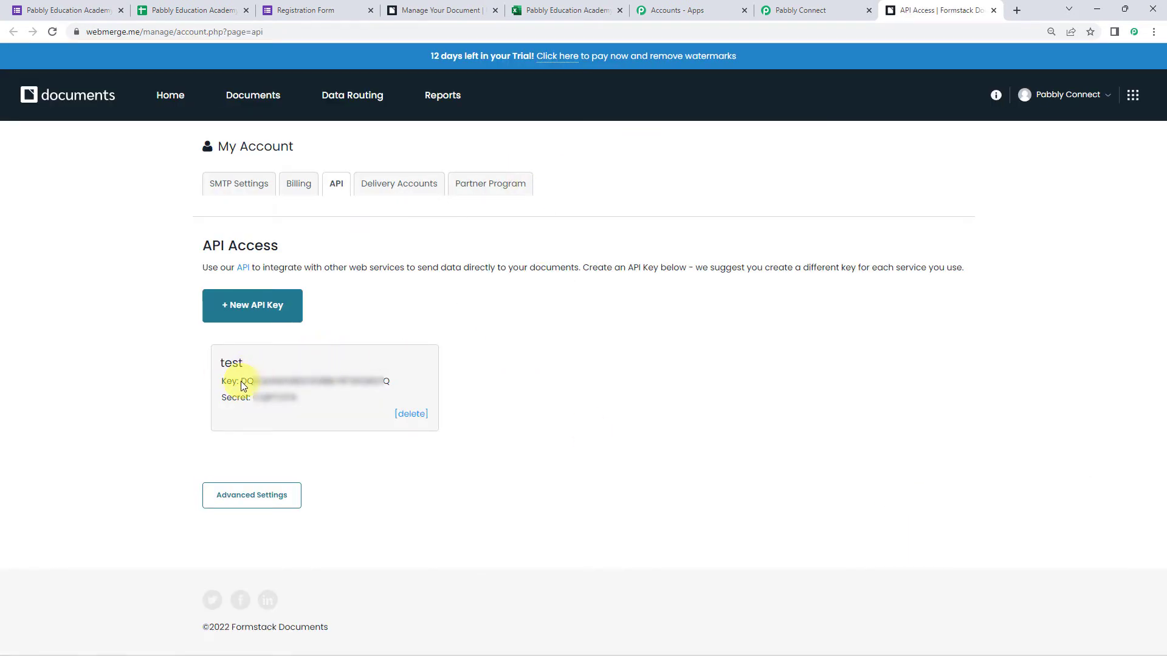
drag(251, 381, 396, 387)
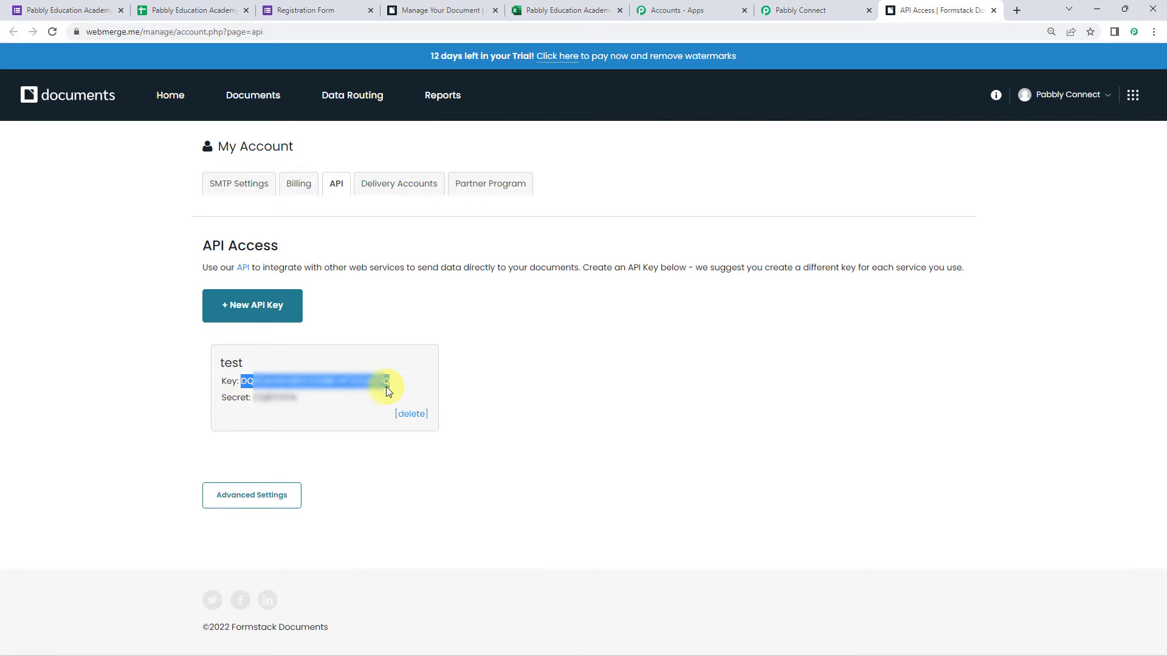
click(793, 11)
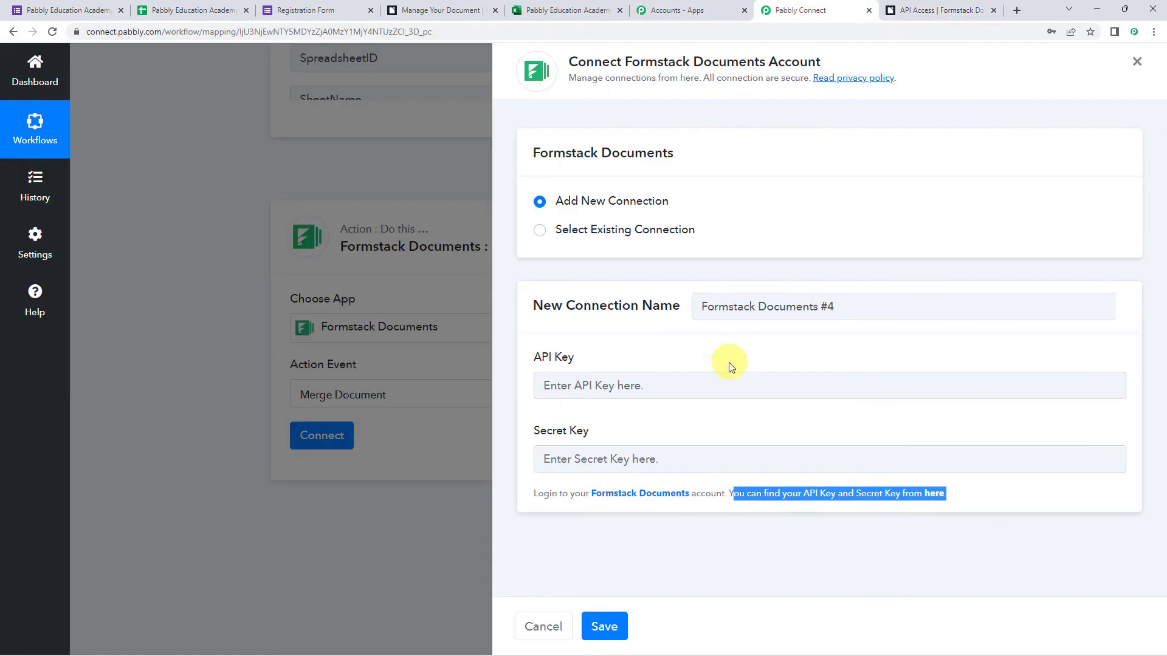
click(706, 383)
key(ctrl+v)
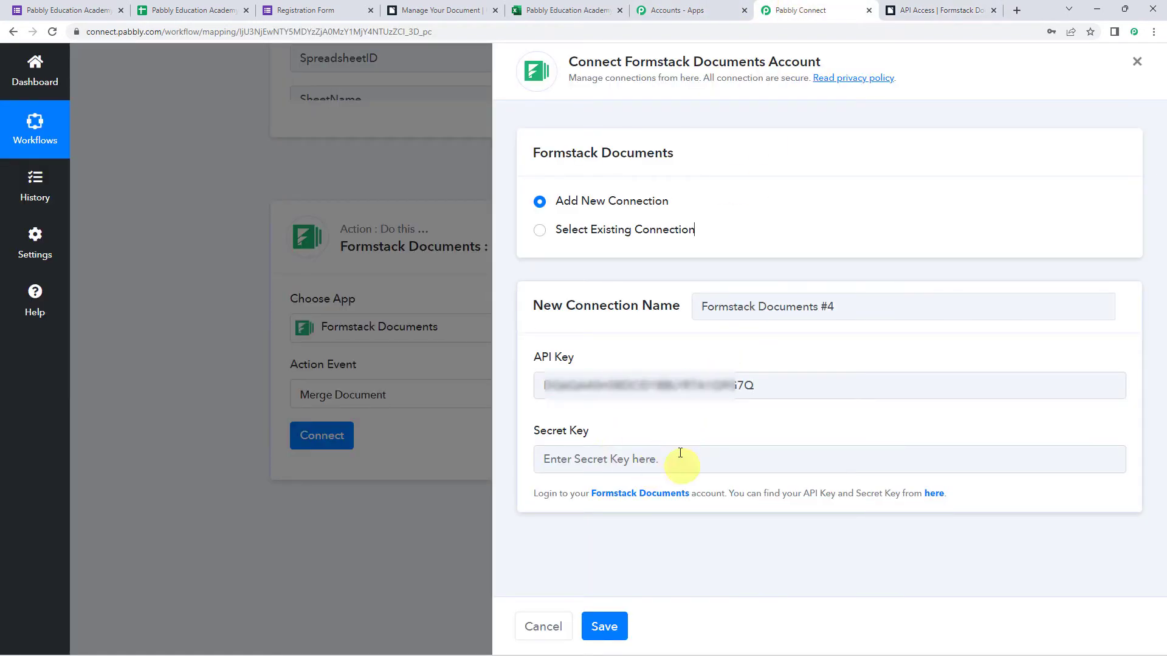
Copy the secret key into the connection form and save the Formstack Documents connection.
click(938, 10)
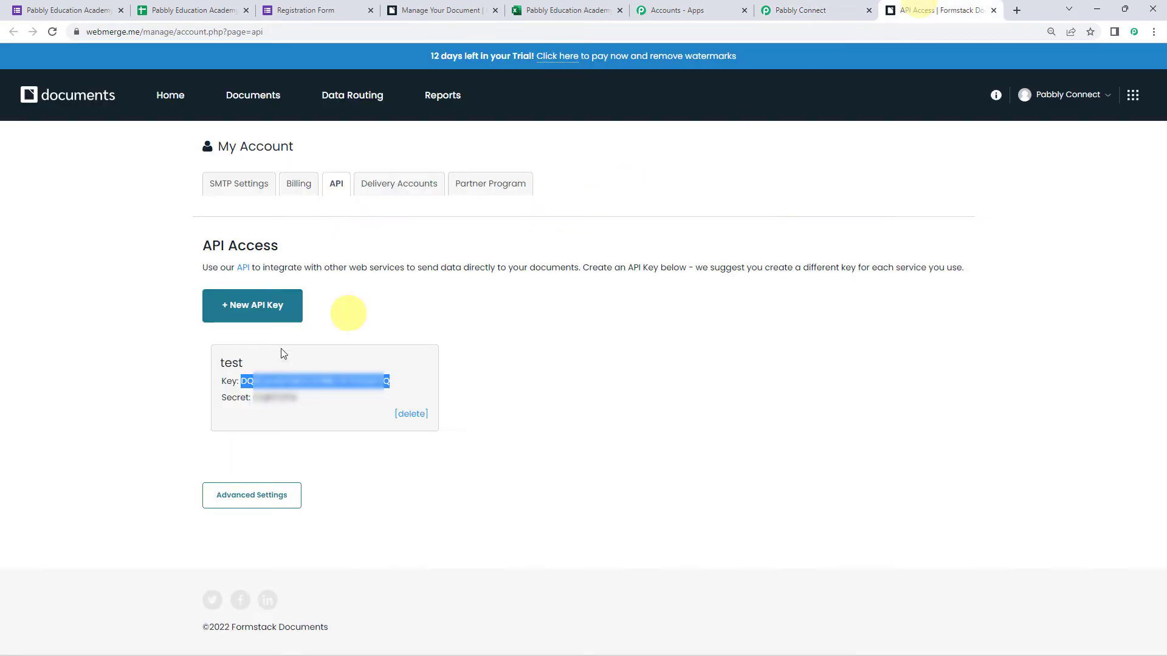
double_click(267, 397)
key(ctrl+c)
key(ctrl+shift+Tab)
key(ctrl+v)
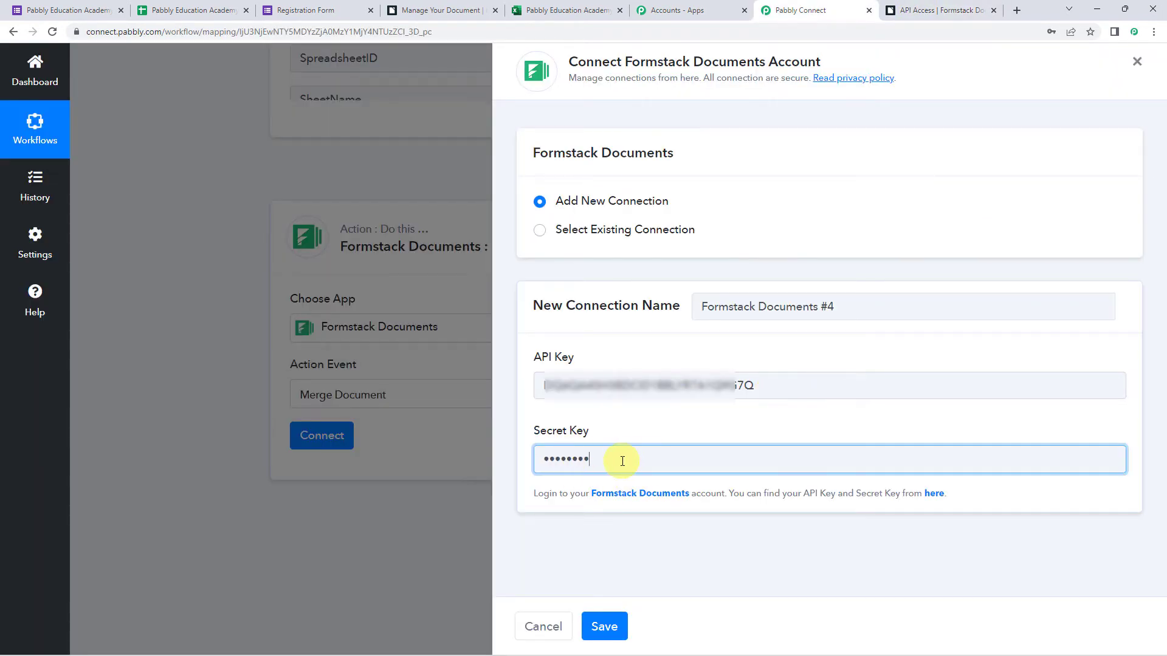
click(605, 627)
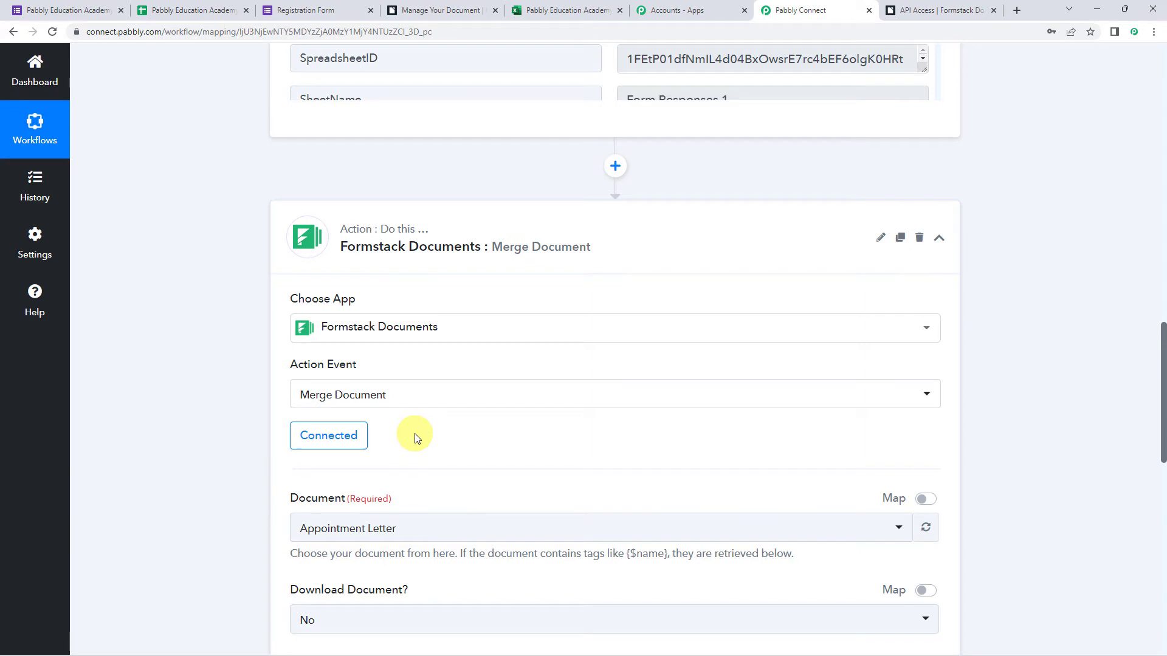
Review the mergeable documents in the Document dropdown and view Formstack's My Documents page.
scroll(418, 443, down, 3)
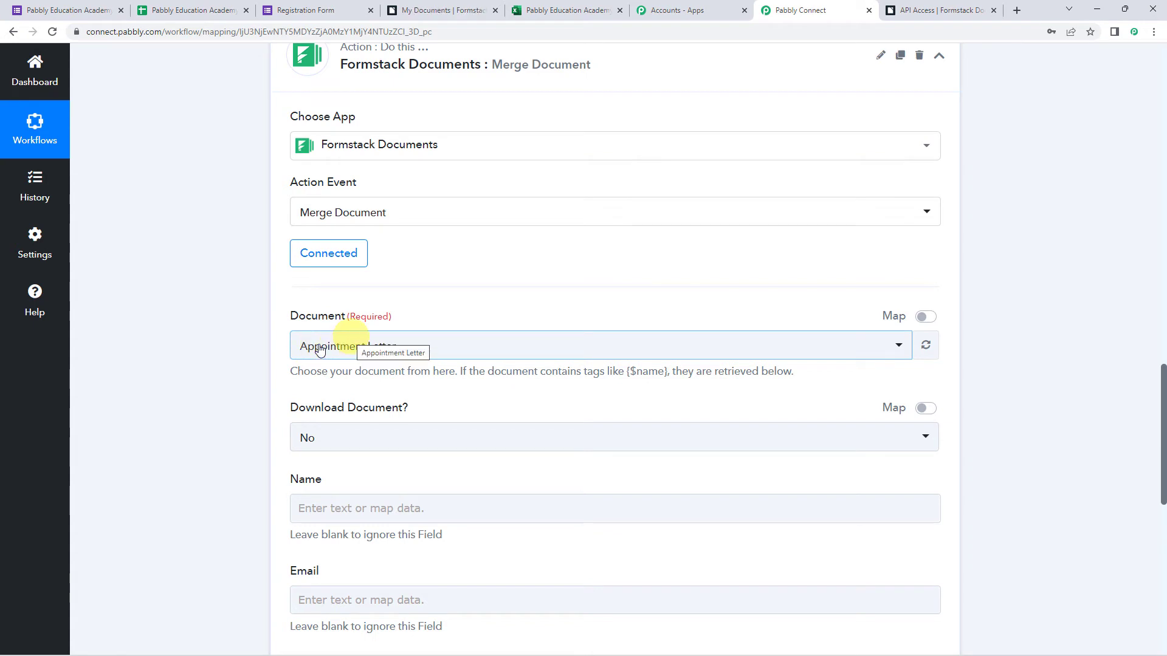
click(340, 346)
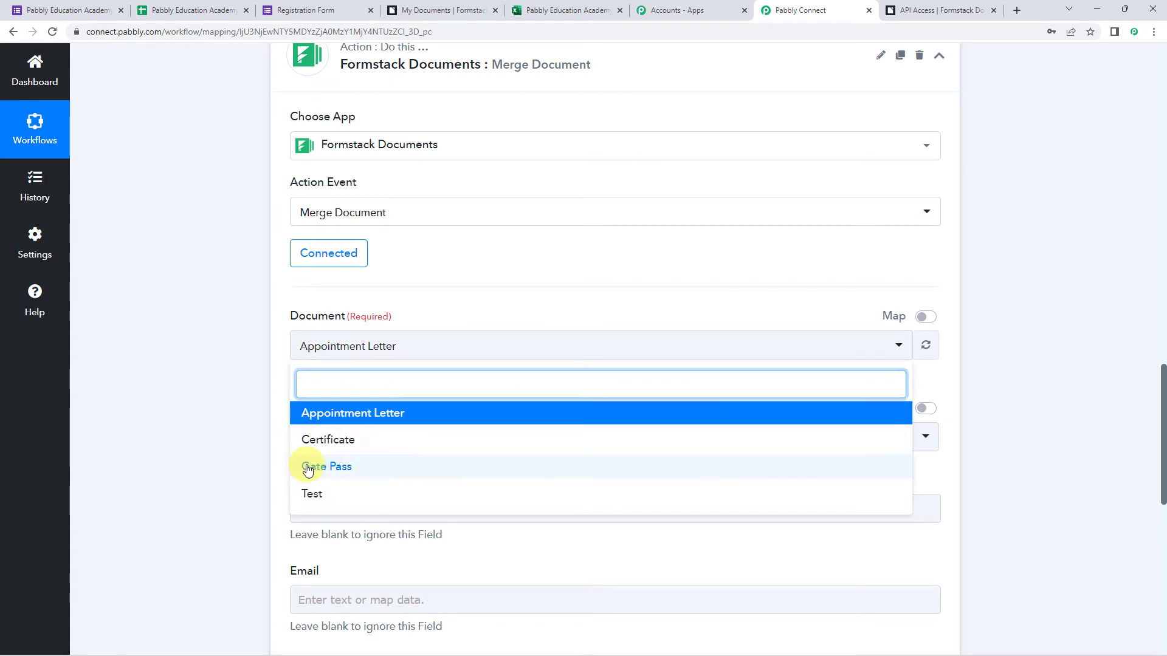
click(462, 10)
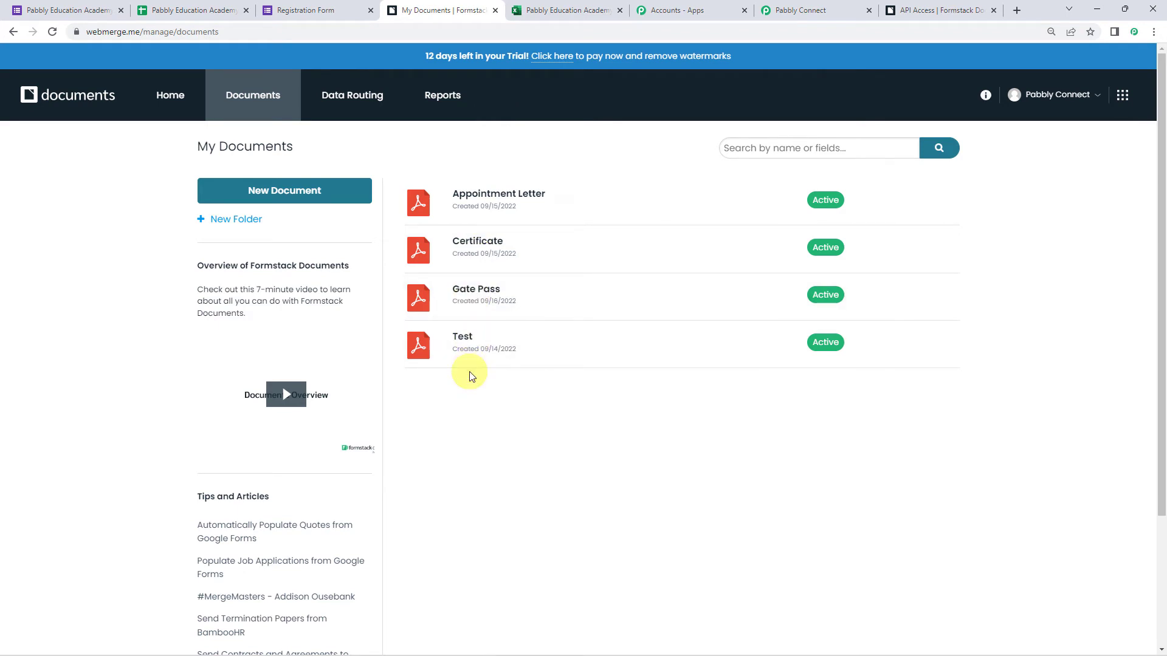
Open the Certificate template and inspect its {$Name} field and the Insert Merge Field dialog.
click(485, 248)
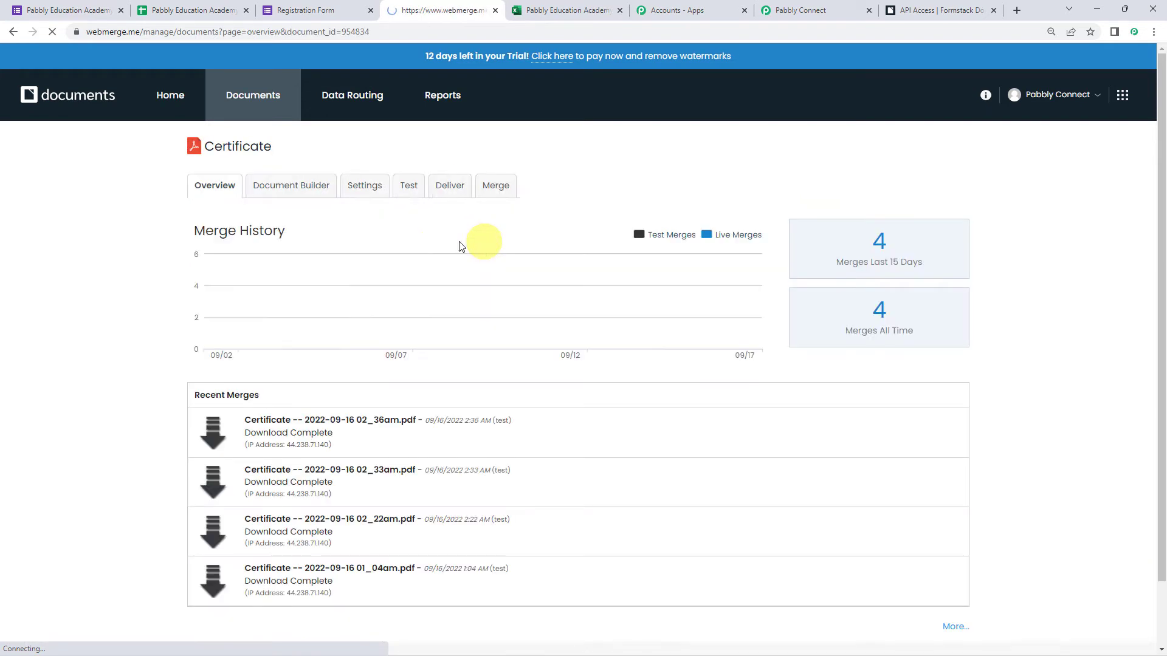
click(302, 190)
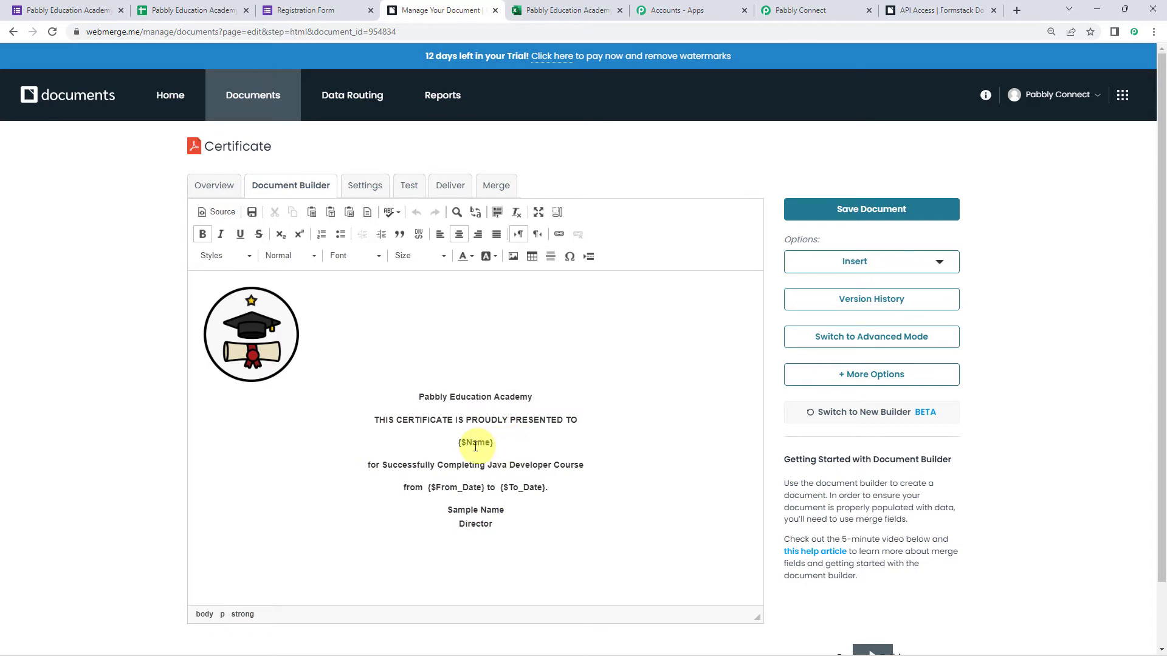
drag(450, 442, 535, 443)
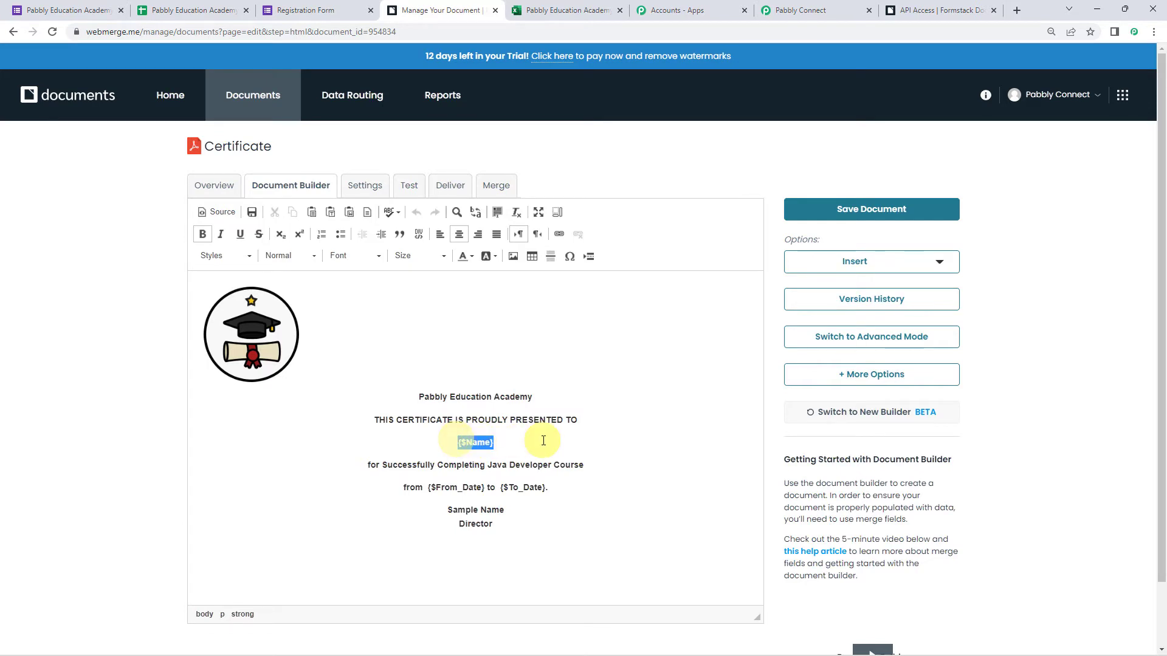
click(831, 266)
click(855, 293)
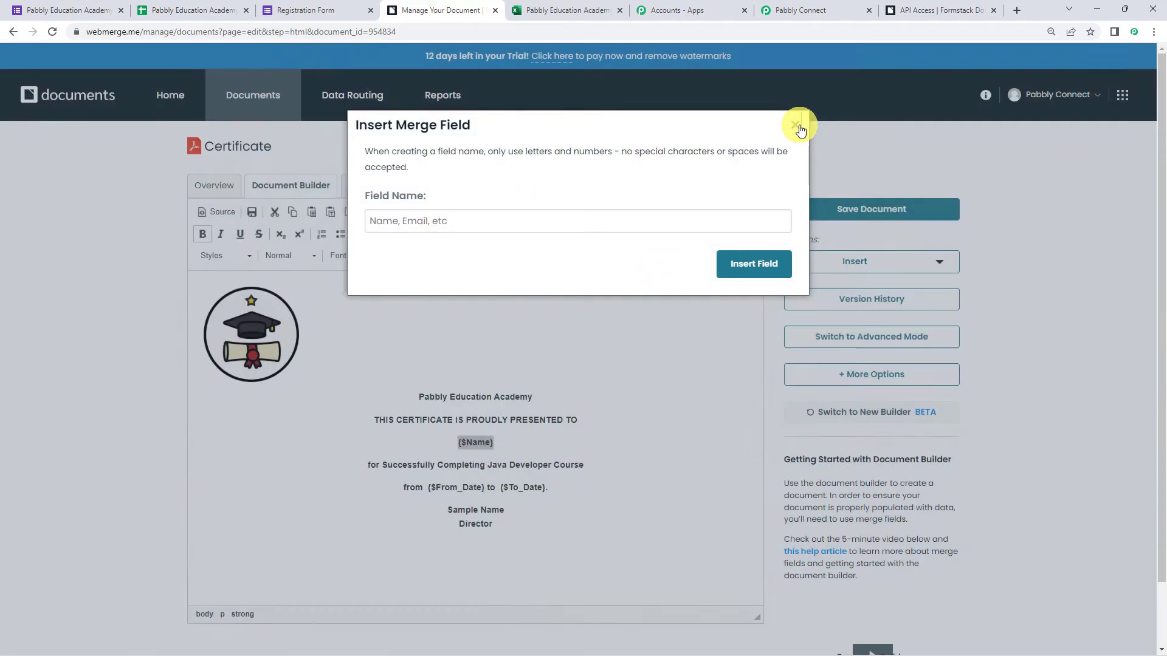
click(796, 125)
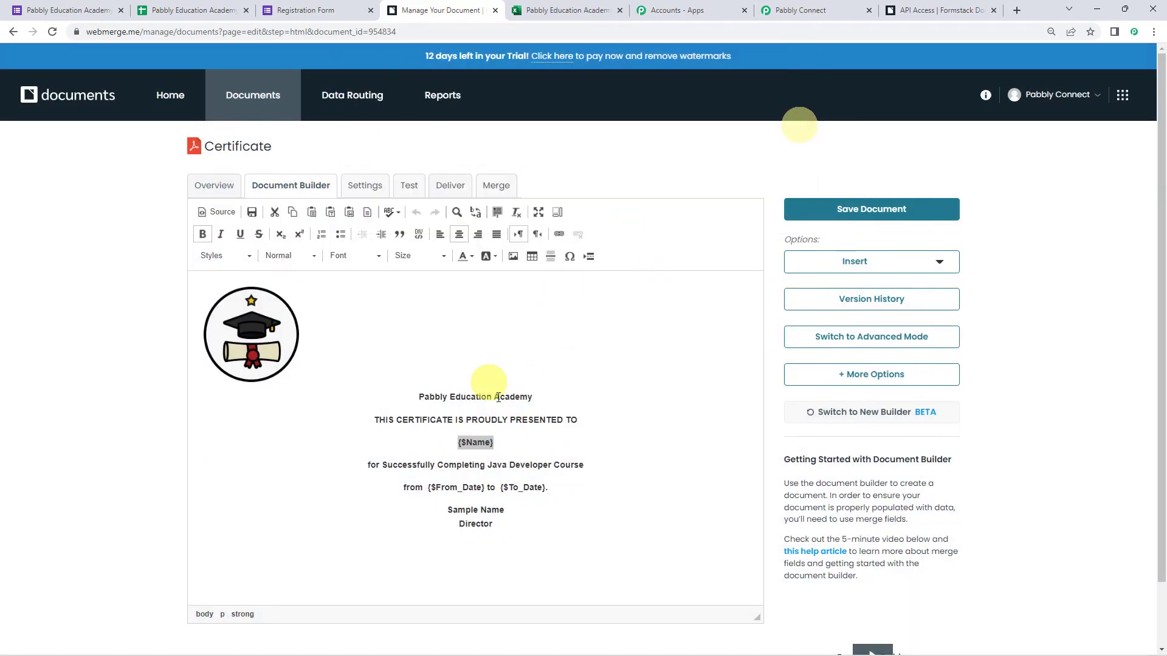
click(477, 445)
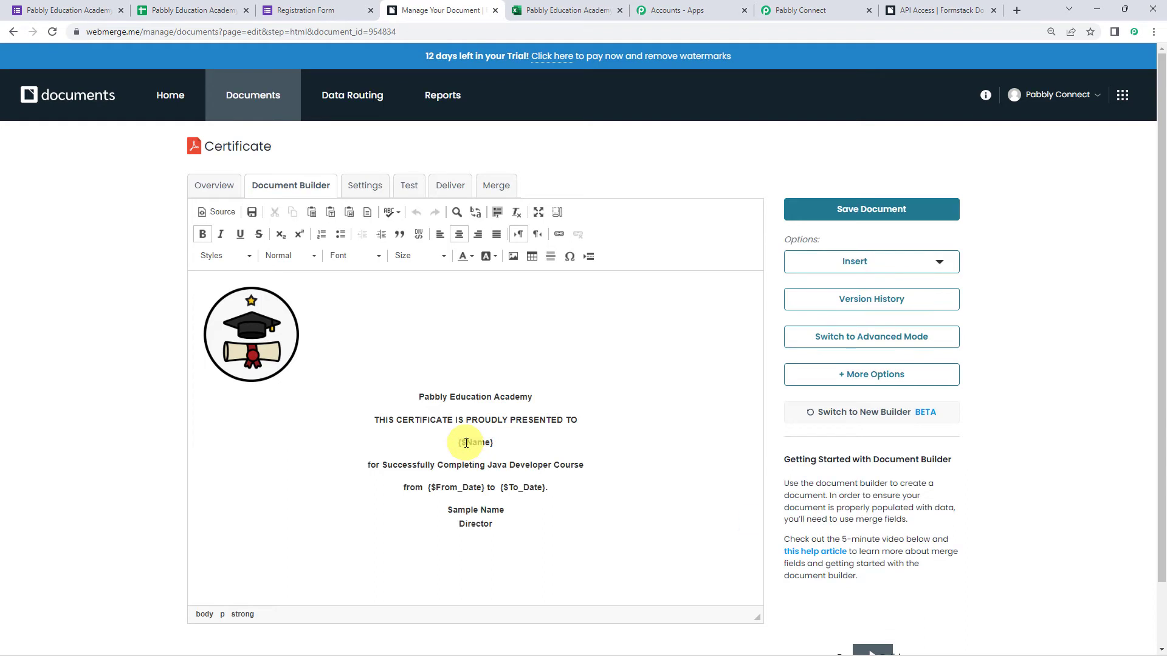
Check the From_Date and To_Date merge fields, then return to Pabbly Connect.
double_click(456, 488)
double_click(524, 487)
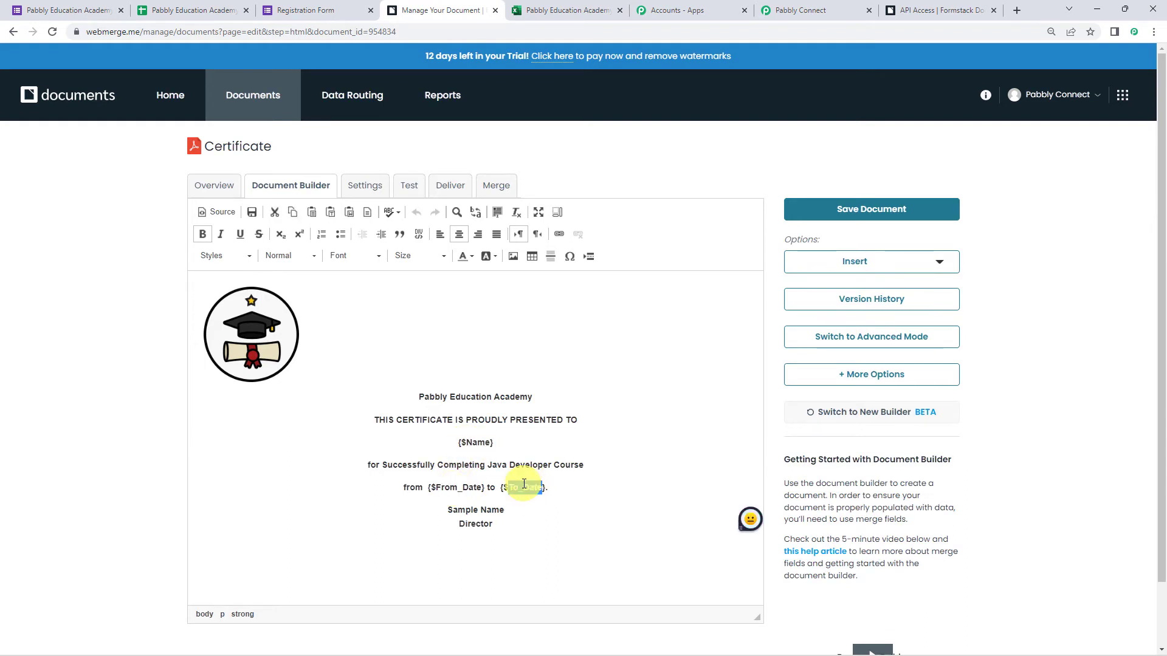
click(476, 446)
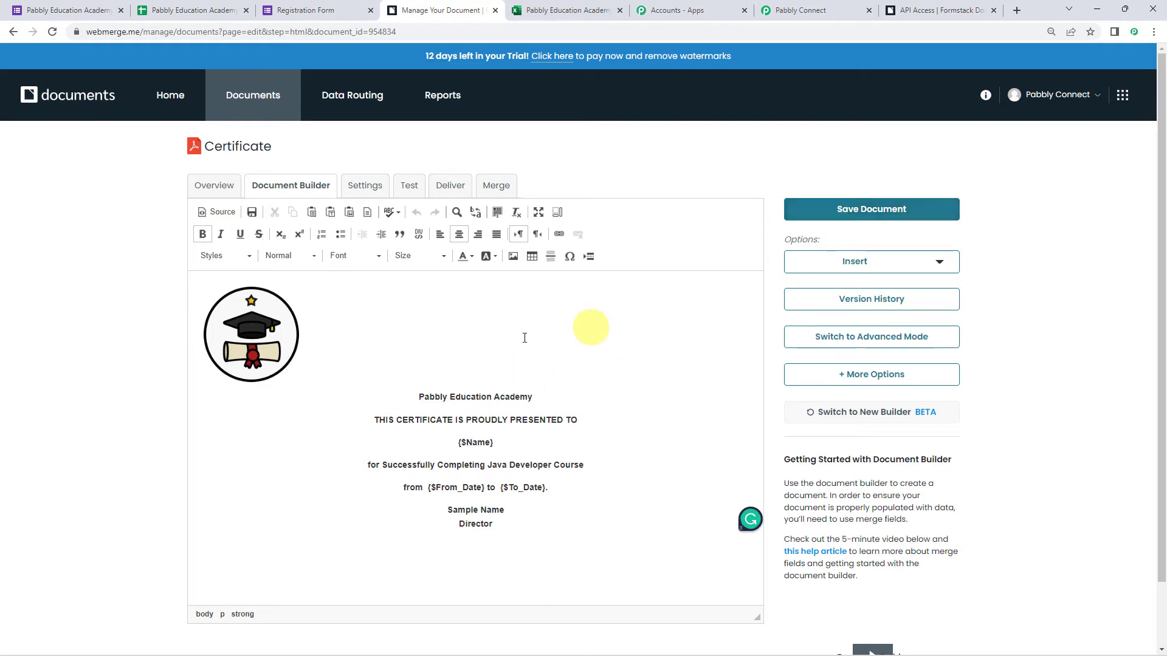
drag(207, 150, 291, 156)
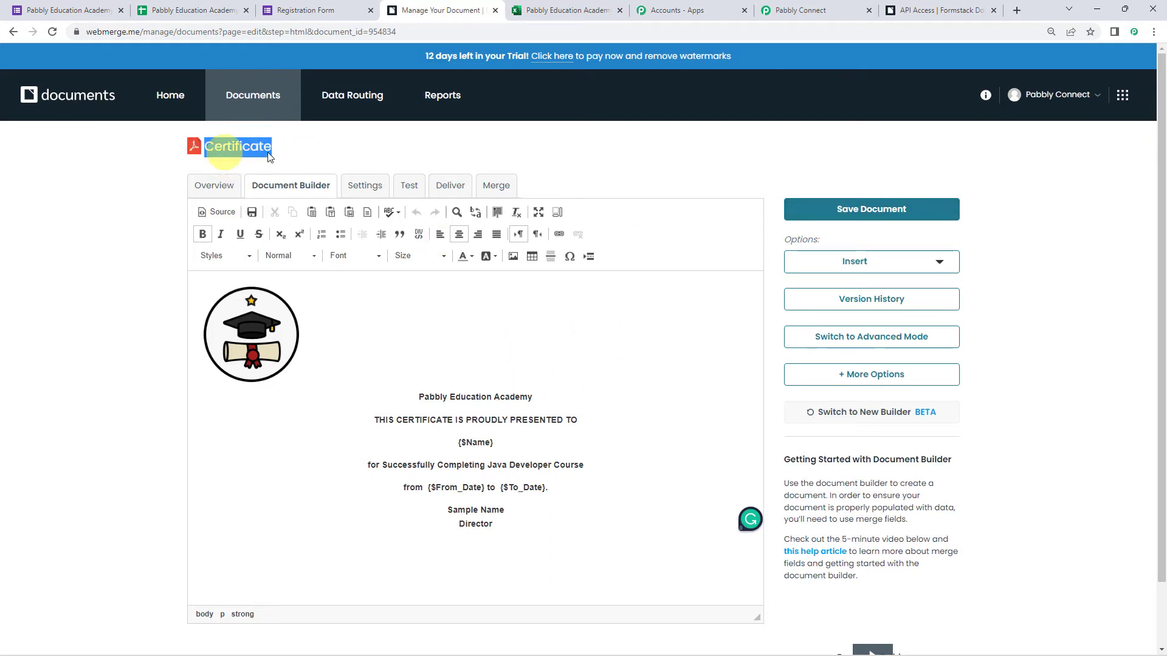
click(803, 10)
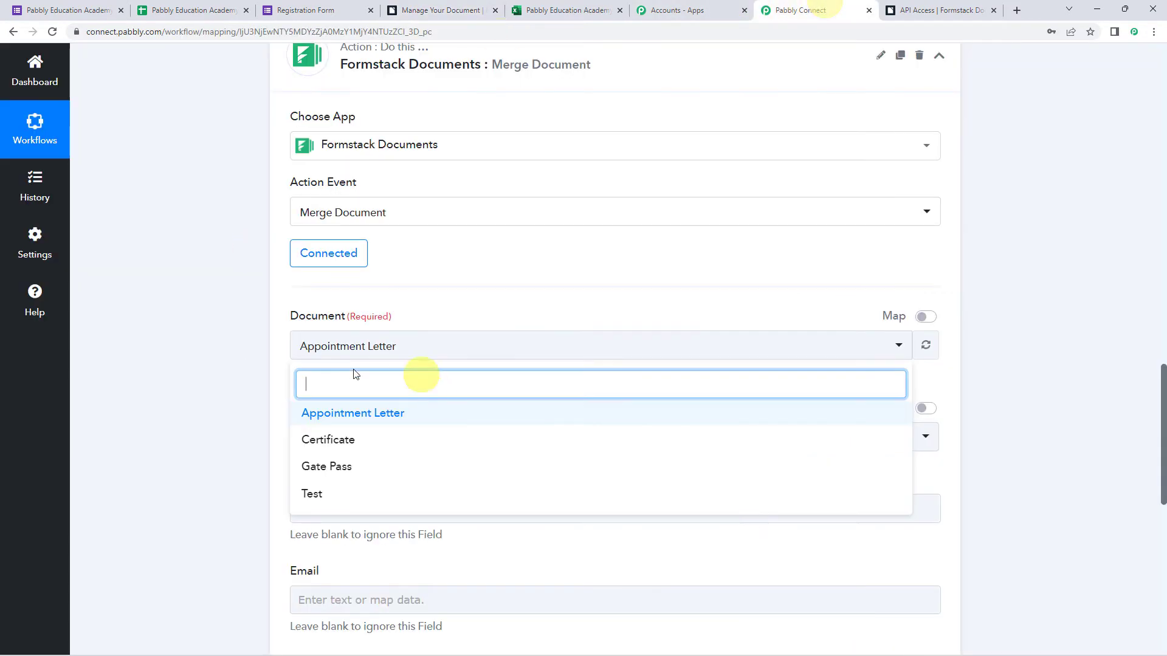
Choose the Certificate document and set Download Document to Yes.
click(331, 436)
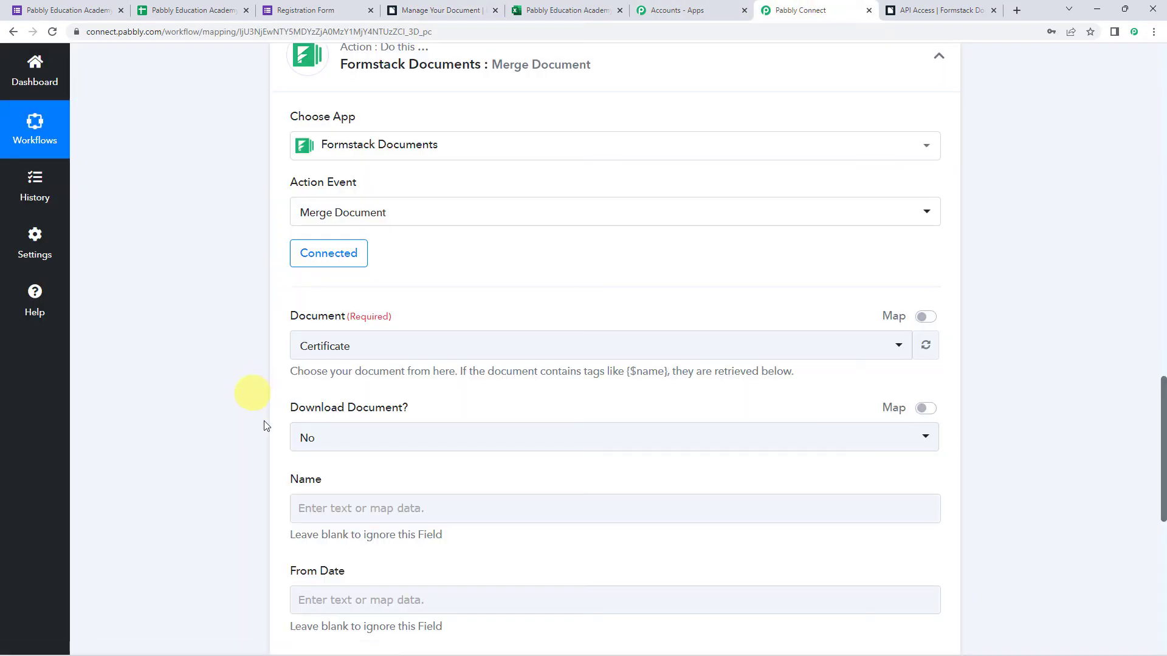
click(331, 438)
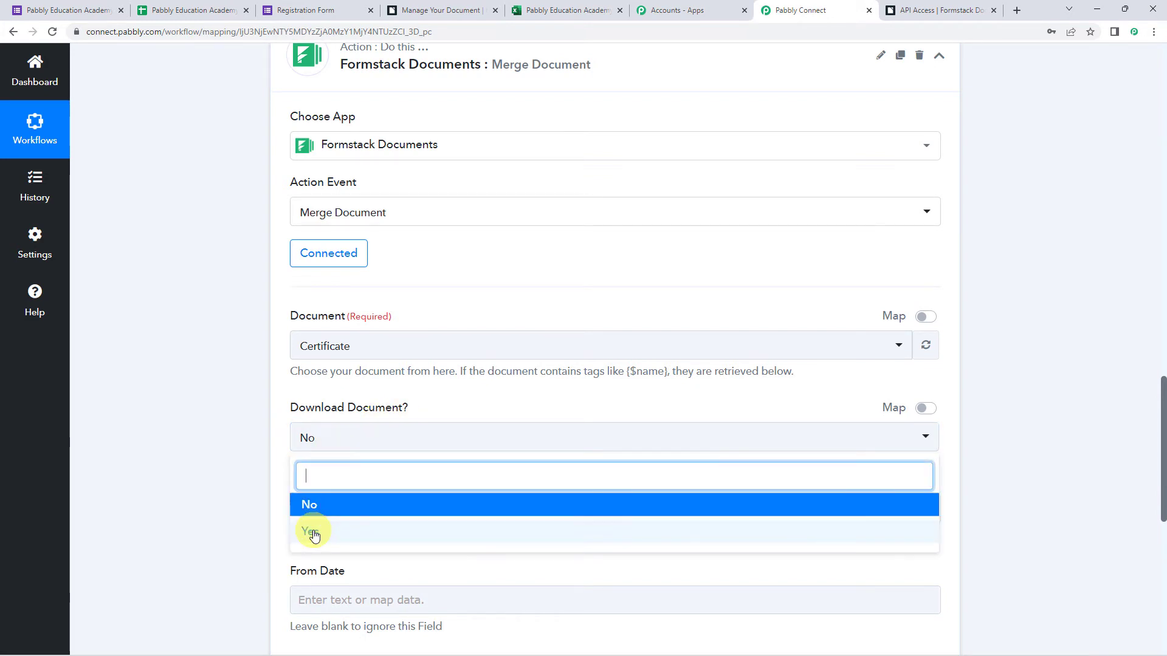
click(313, 533)
scroll(249, 395, down, 3)
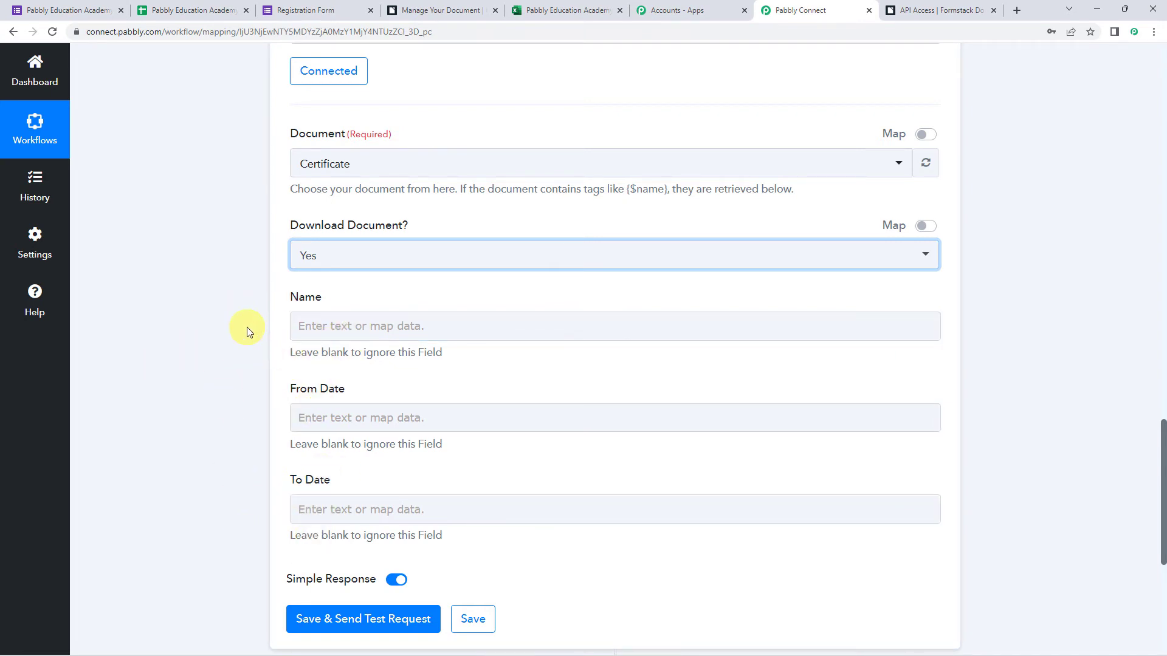
scroll(209, 340, up, 5)
scroll(209, 337, up, 8)
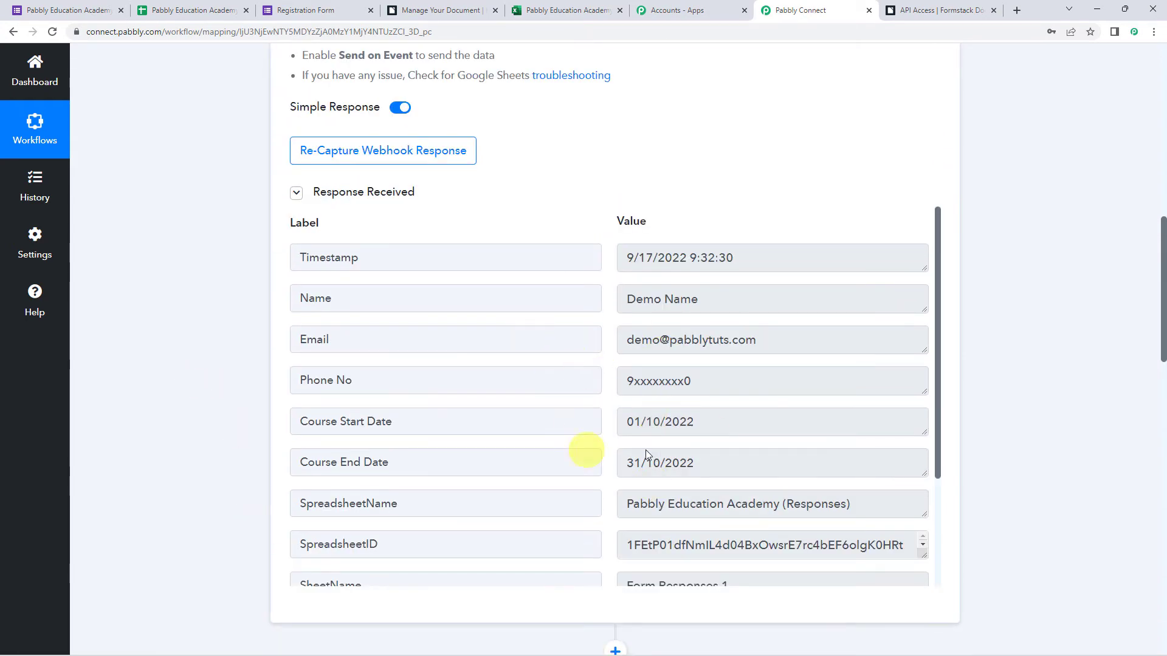
scroll(156, 348, down, 15)
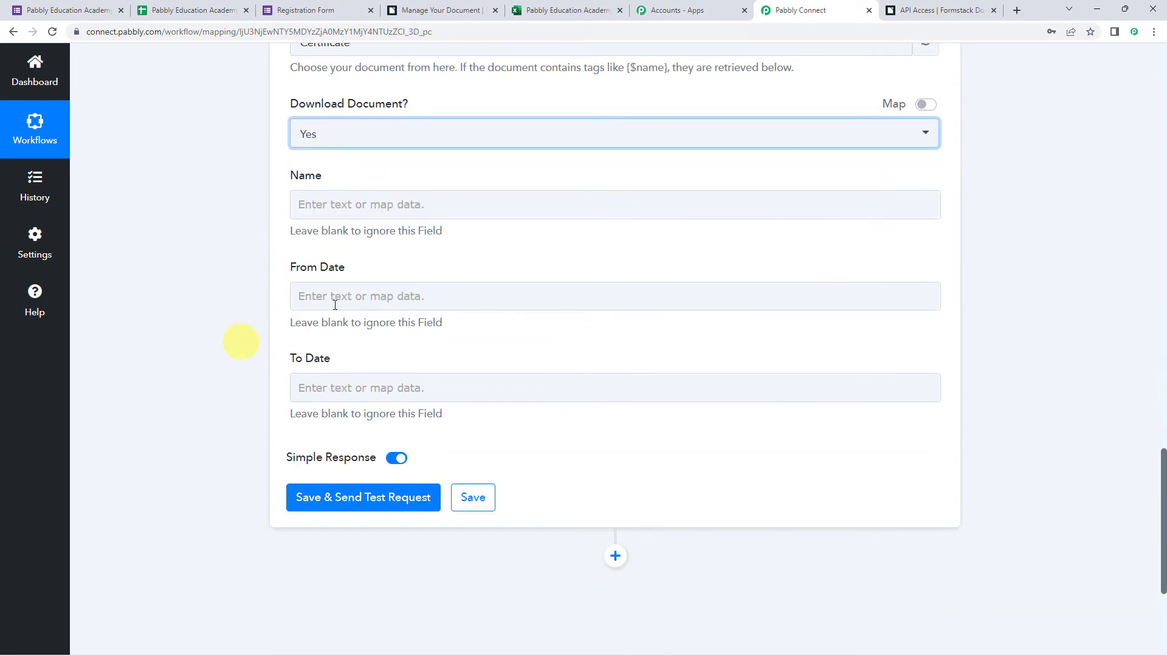
Map the form's Name into Name and Course Start Date into From Date.
click(306, 204)
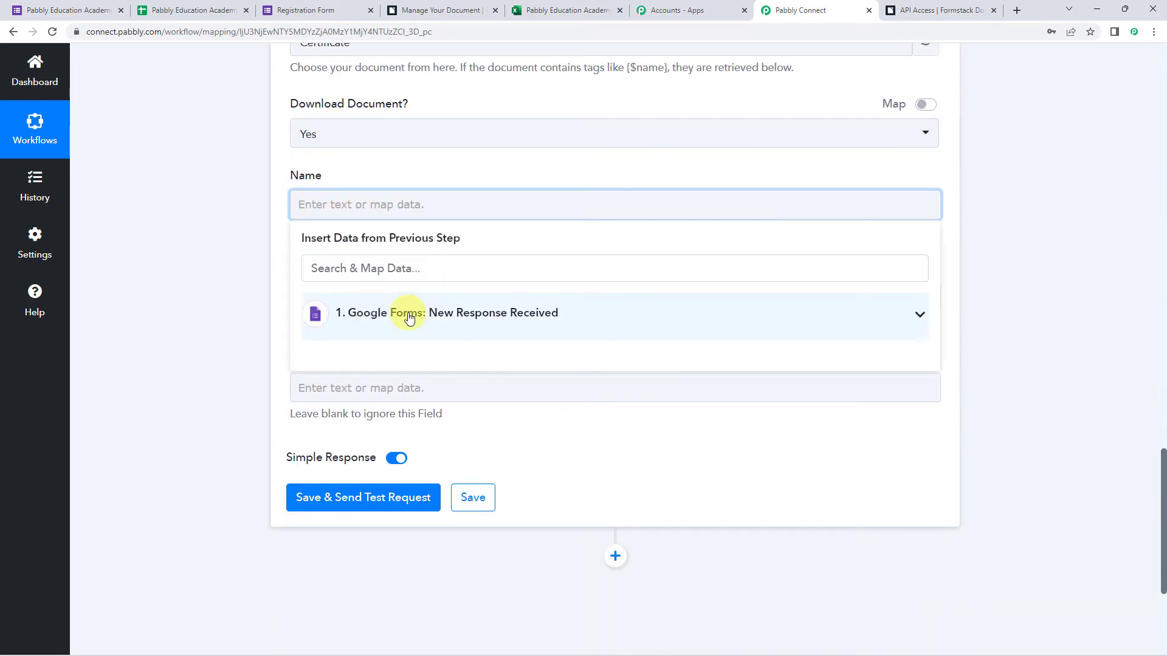
click(409, 318)
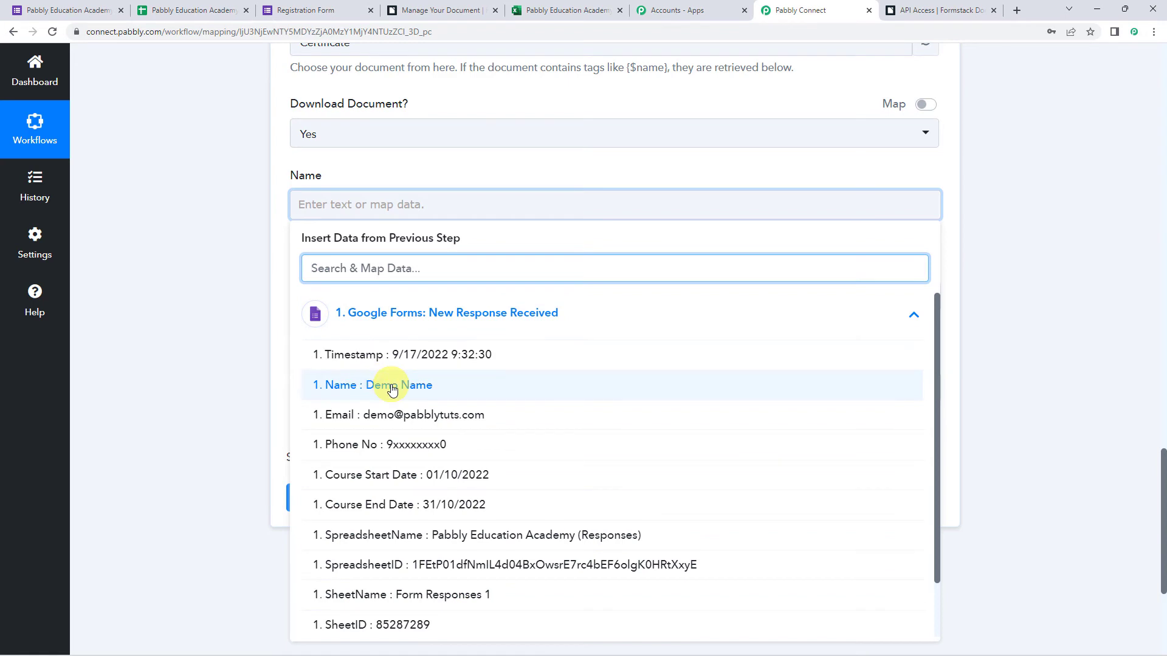
click(377, 386)
click(241, 305)
scroll(240, 305, down, 1)
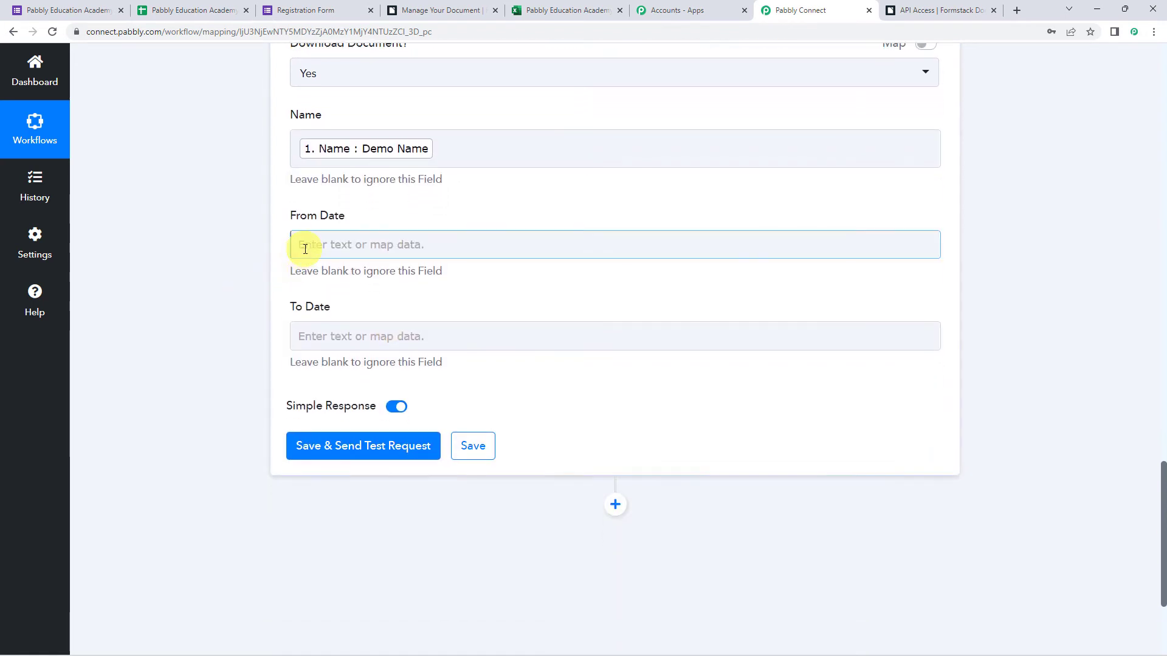
click(301, 243)
click(361, 355)
click(374, 515)
click(229, 376)
Map Course End Date into To Date and send the test request.
click(340, 343)
click(364, 451)
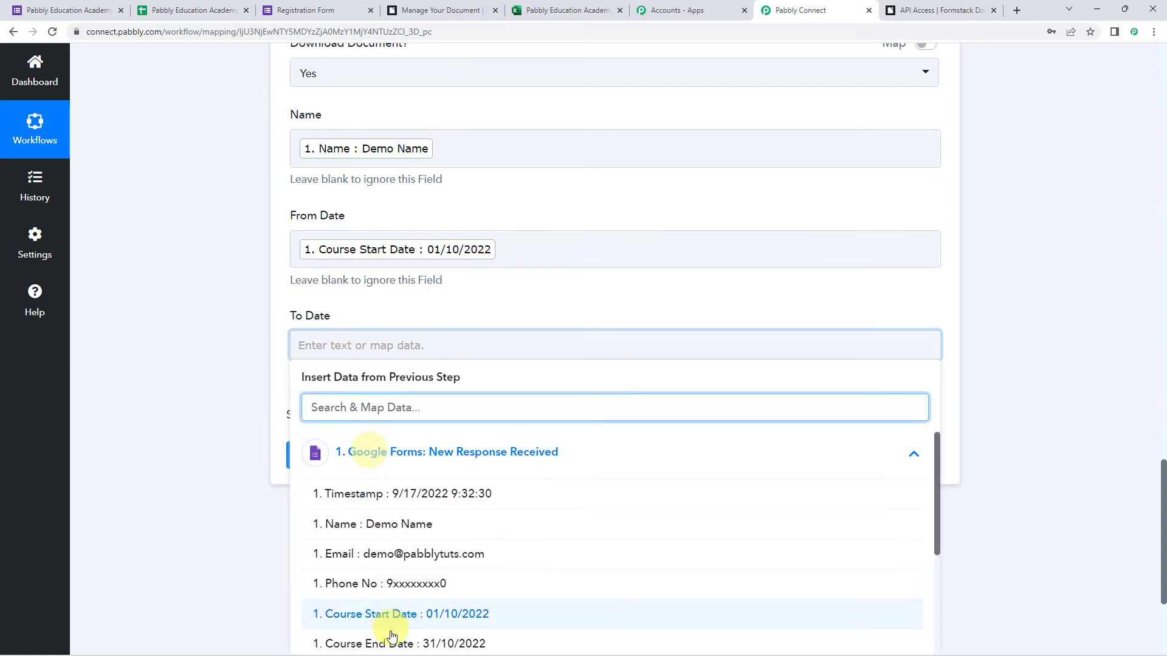
click(388, 636)
click(357, 552)
click(236, 368)
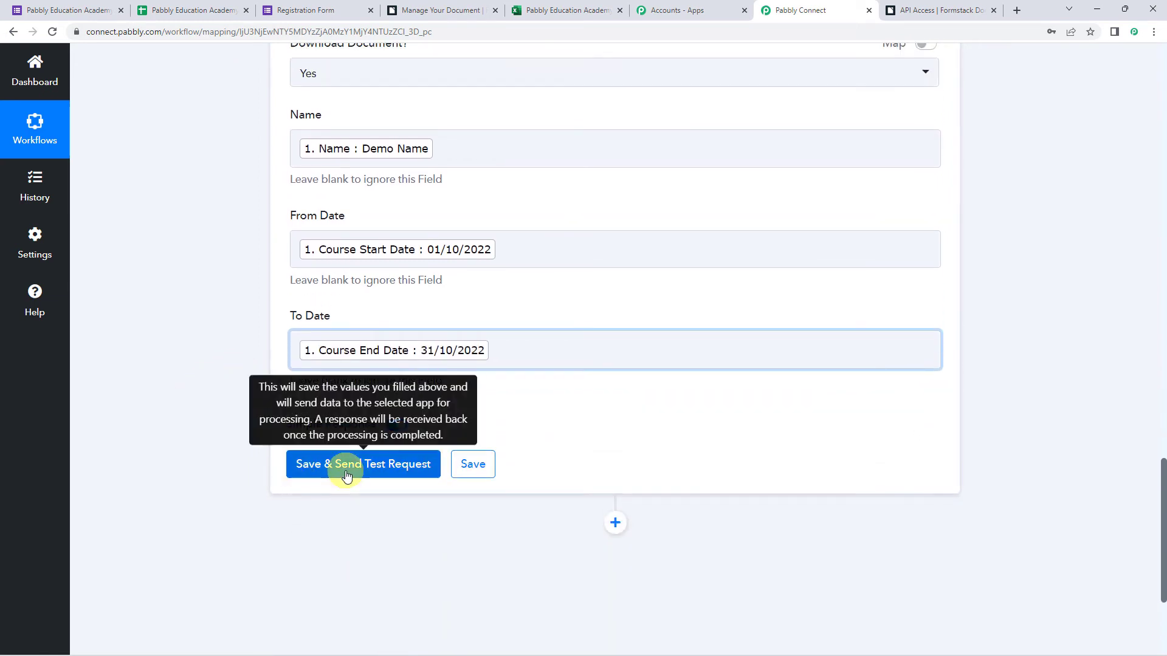
click(347, 476)
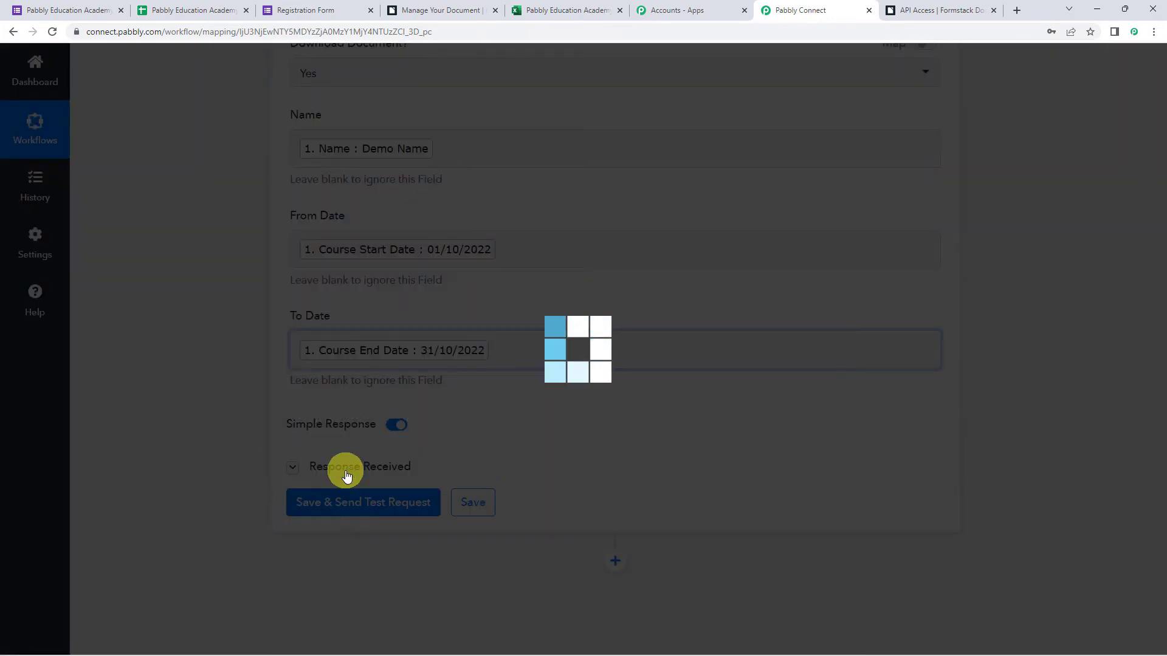
Expand the Url field to reveal the Certificate PDF link, then switch to the Excel Participants sheet.
scroll(365, 426, down, 3)
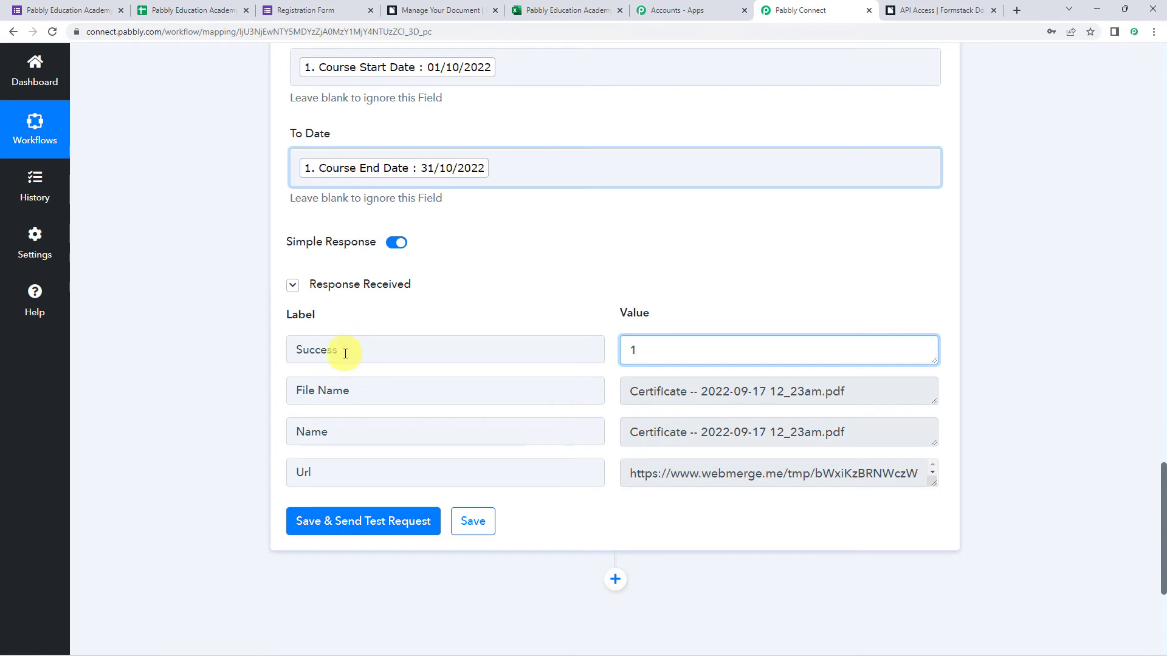
click(662, 352)
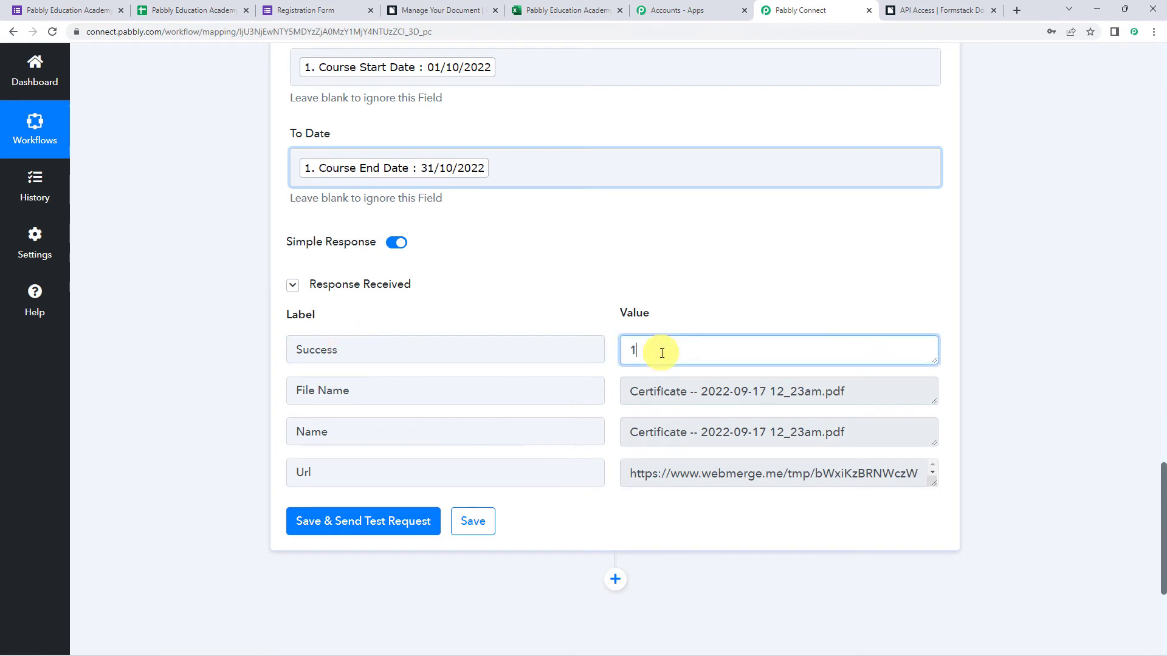
double_click(355, 478)
drag(934, 482, 946, 585)
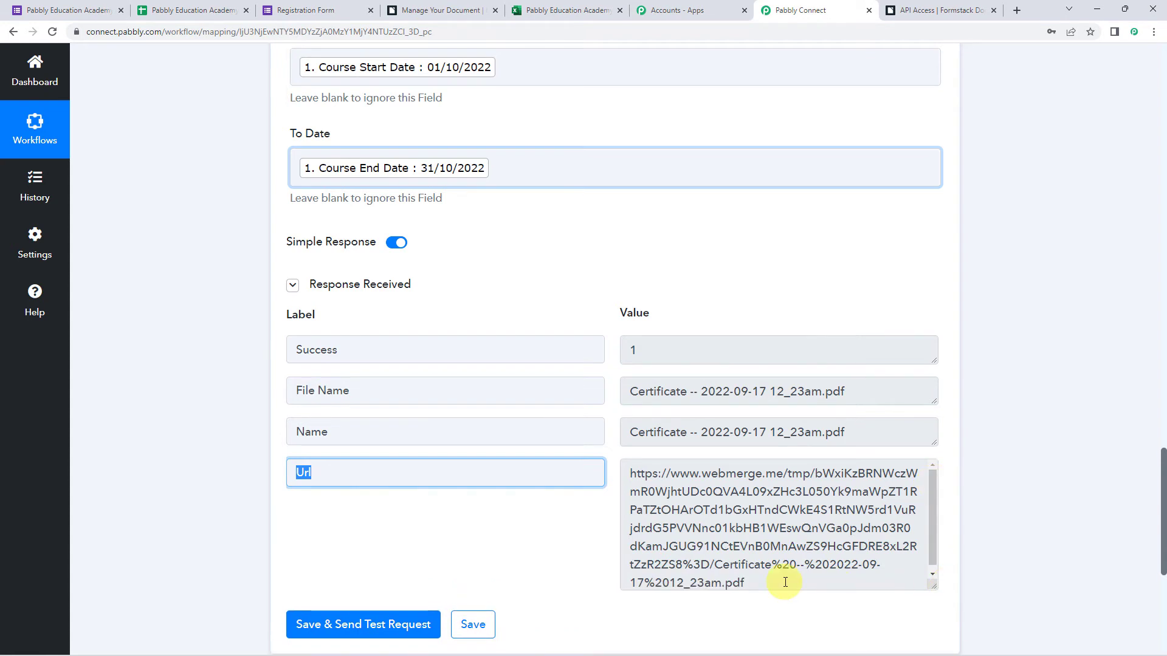
drag(785, 582, 632, 433)
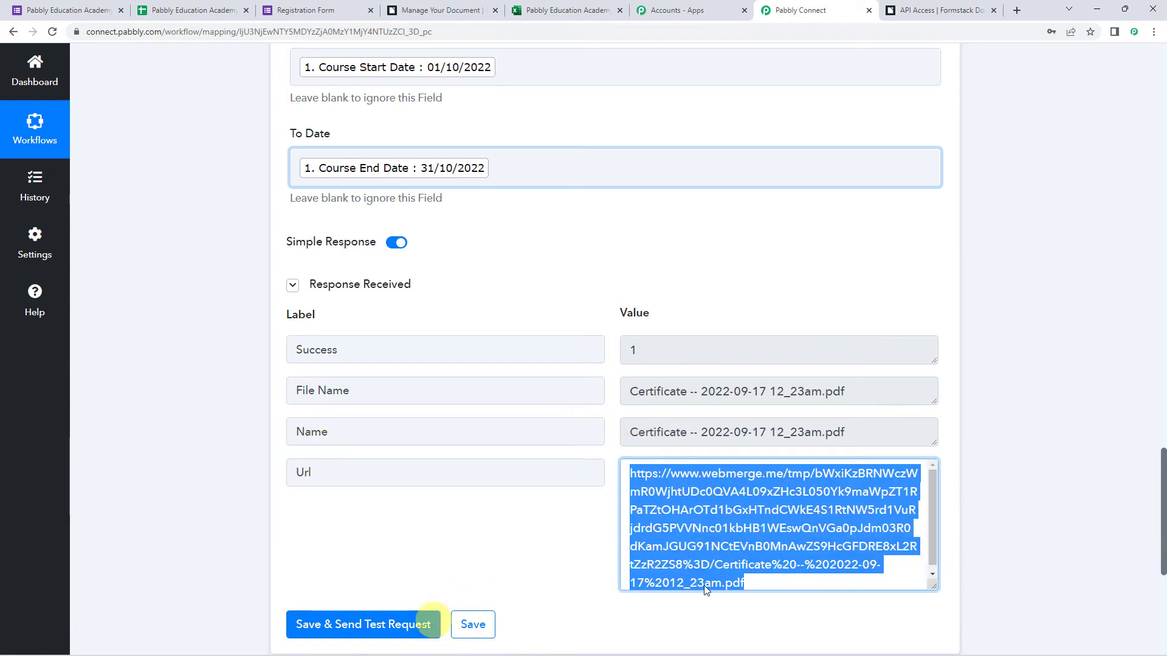
click(558, 8)
click(284, 304)
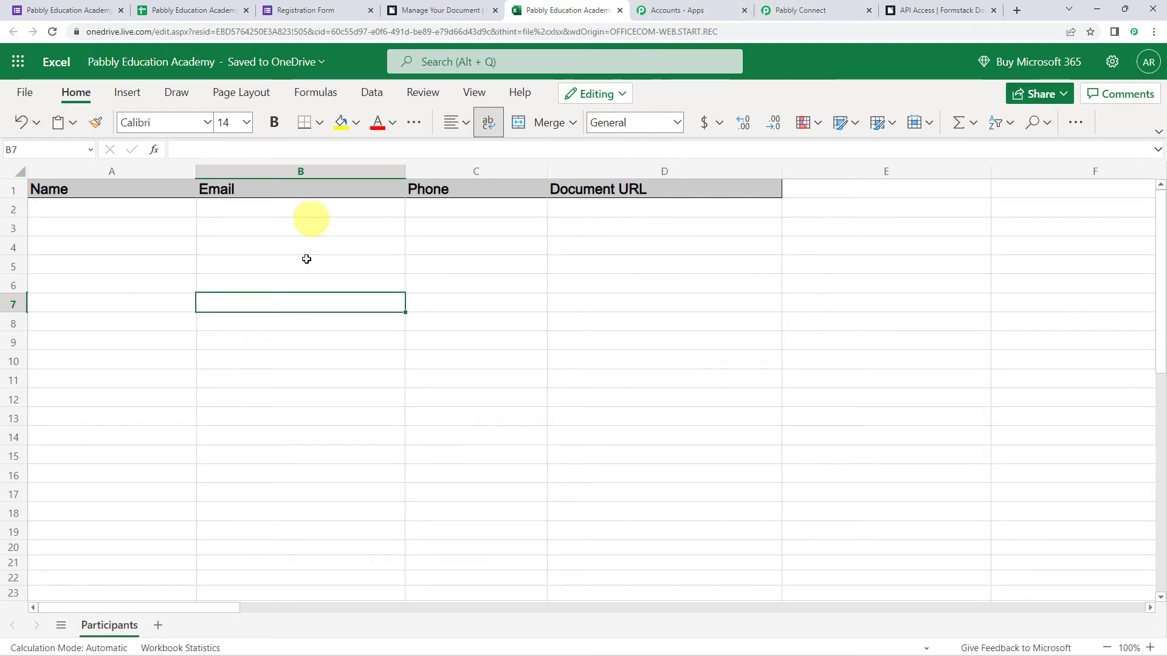
Glance at the empty Participants sheet under the Phone column, then go back to the Pabbly Connect workflow.
click(450, 260)
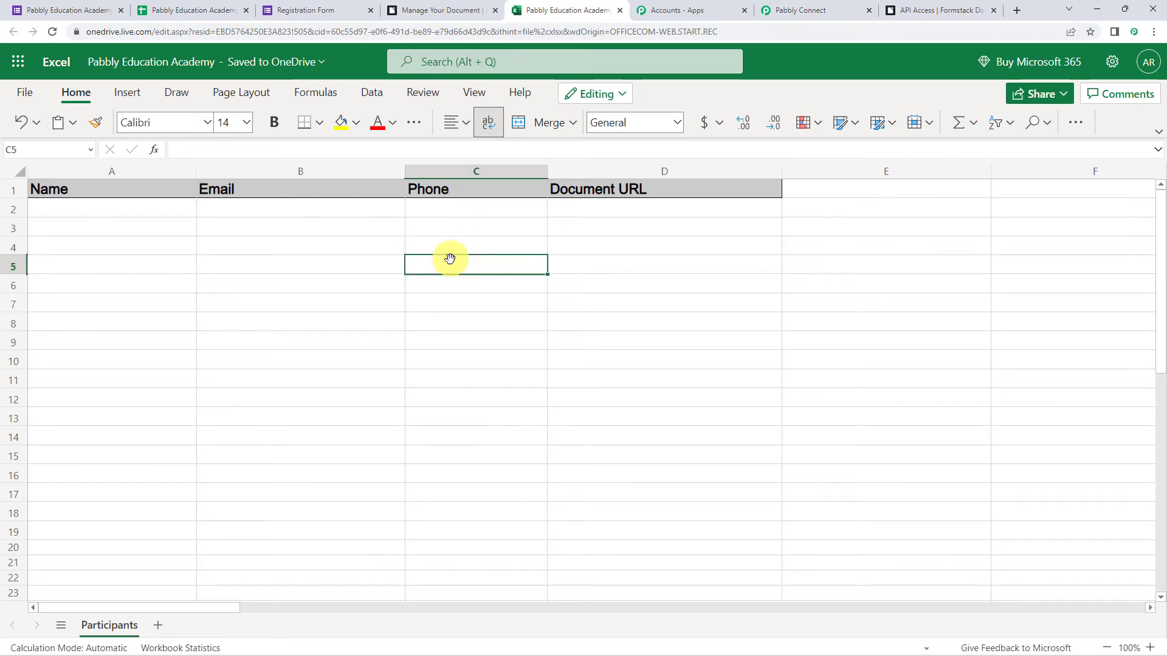
click(800, 7)
Add a new action step using Microsoft Excel with the Add Row To Worksheet event.
click(246, 291)
scroll(246, 291, down, 6)
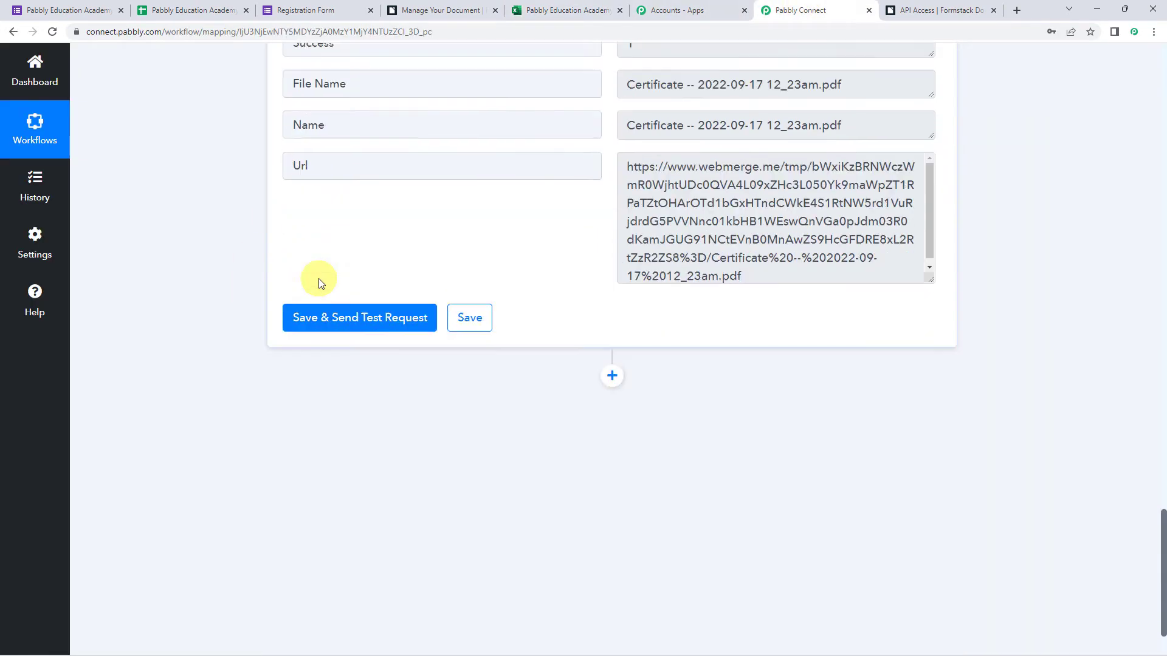
click(612, 304)
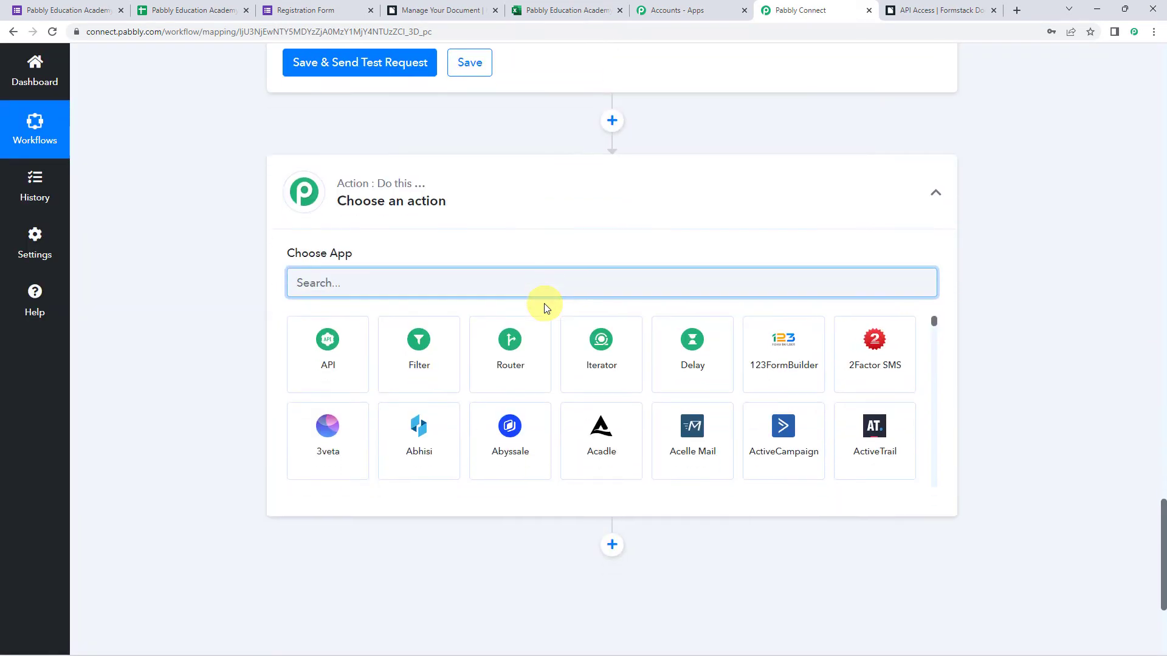
text(exce)
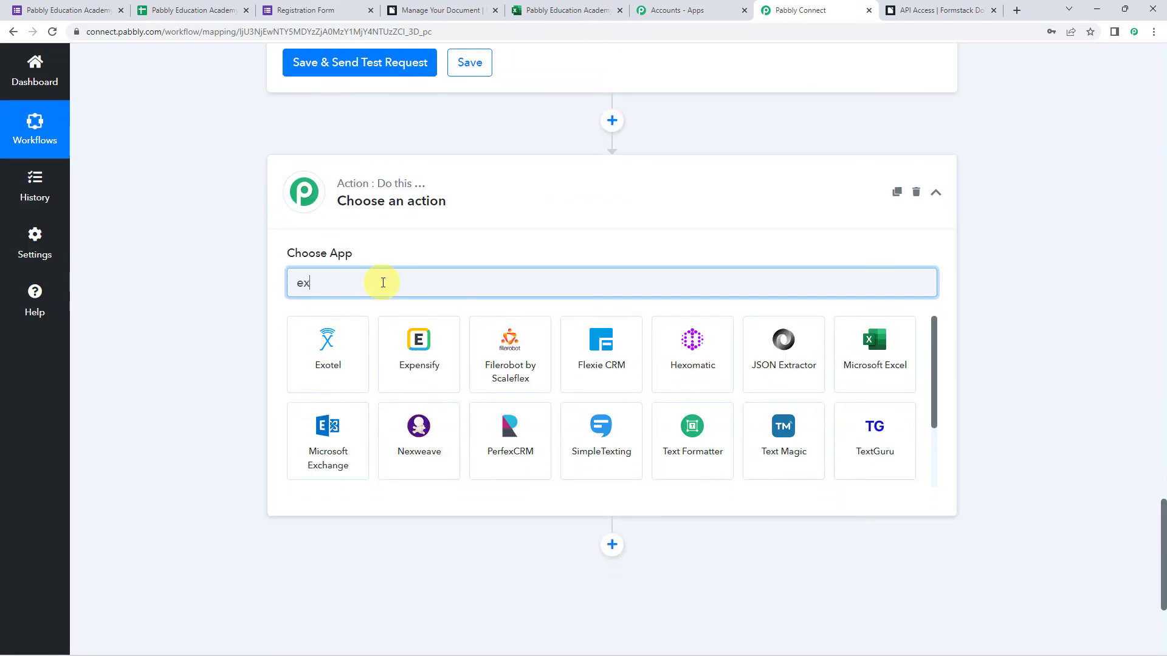
click(351, 338)
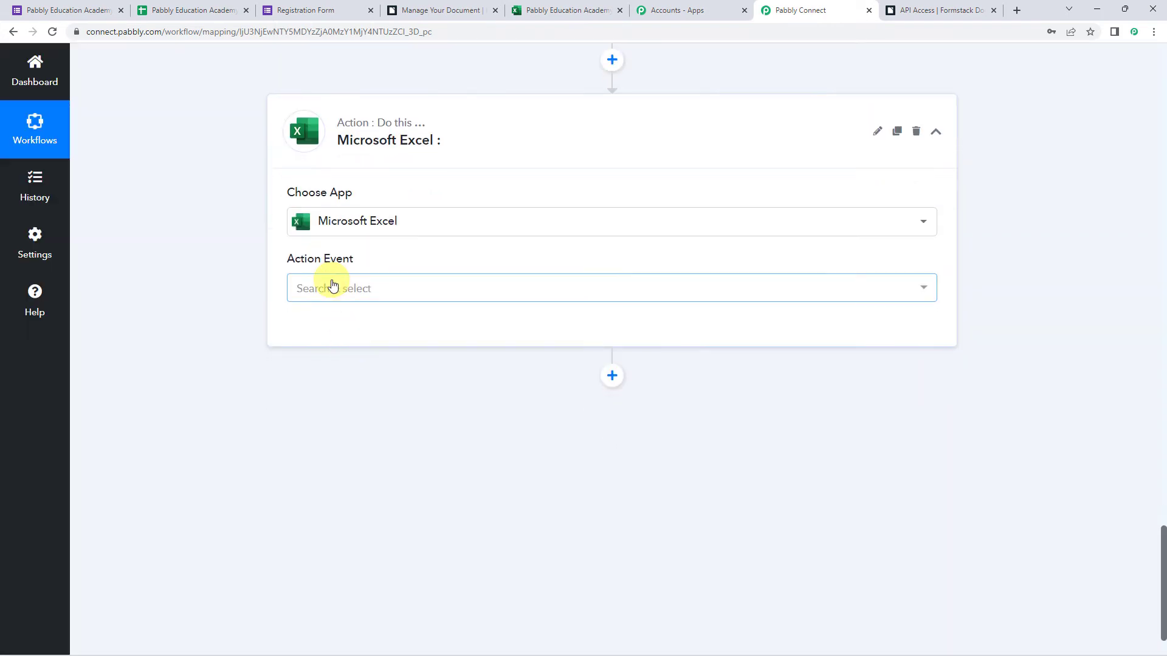
click(331, 288)
click(389, 412)
Authorize a new Microsoft Excel connection by accepting Microsoft's permissions and confirming the success message.
click(328, 339)
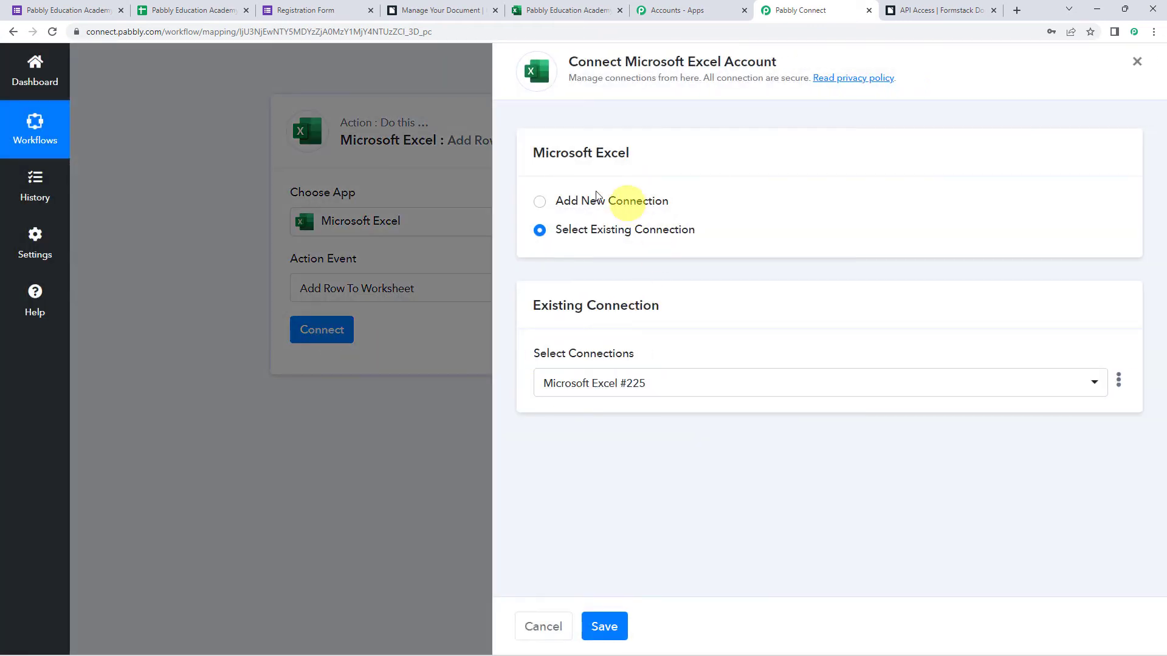
click(593, 206)
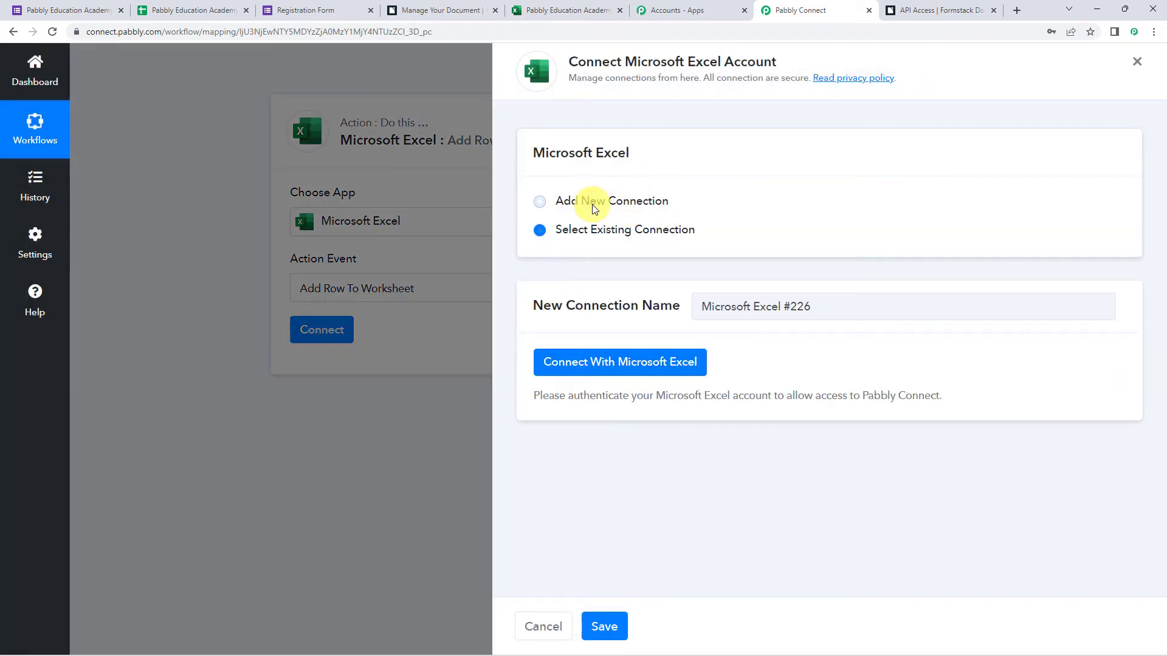
click(661, 370)
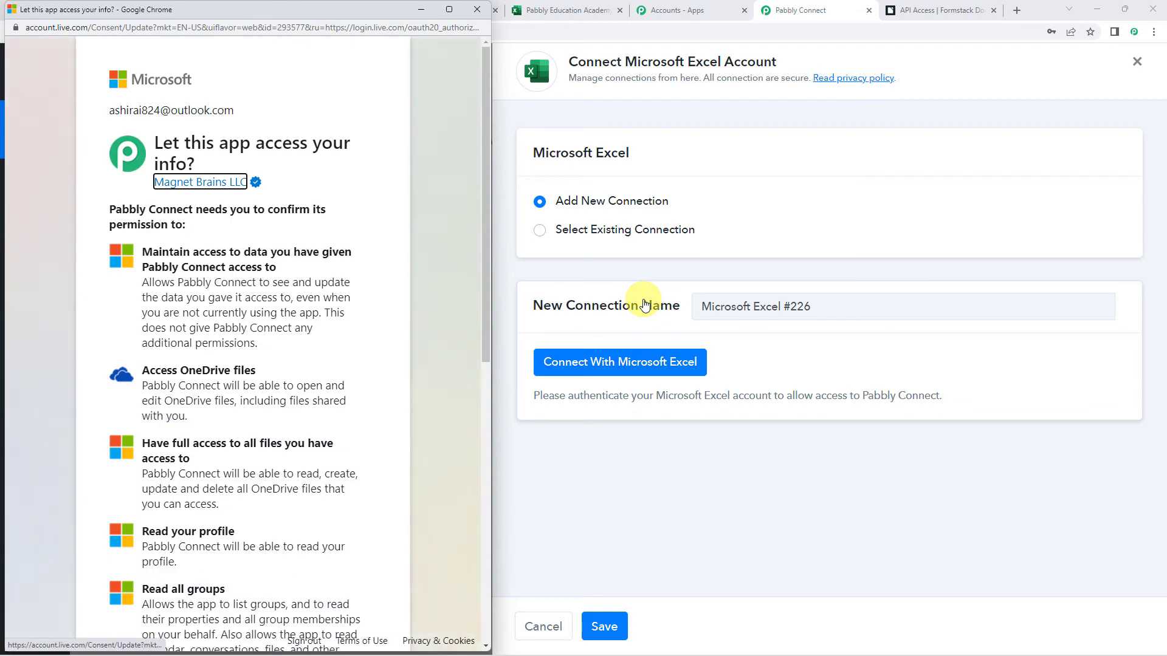
scroll(357, 296, down, 9)
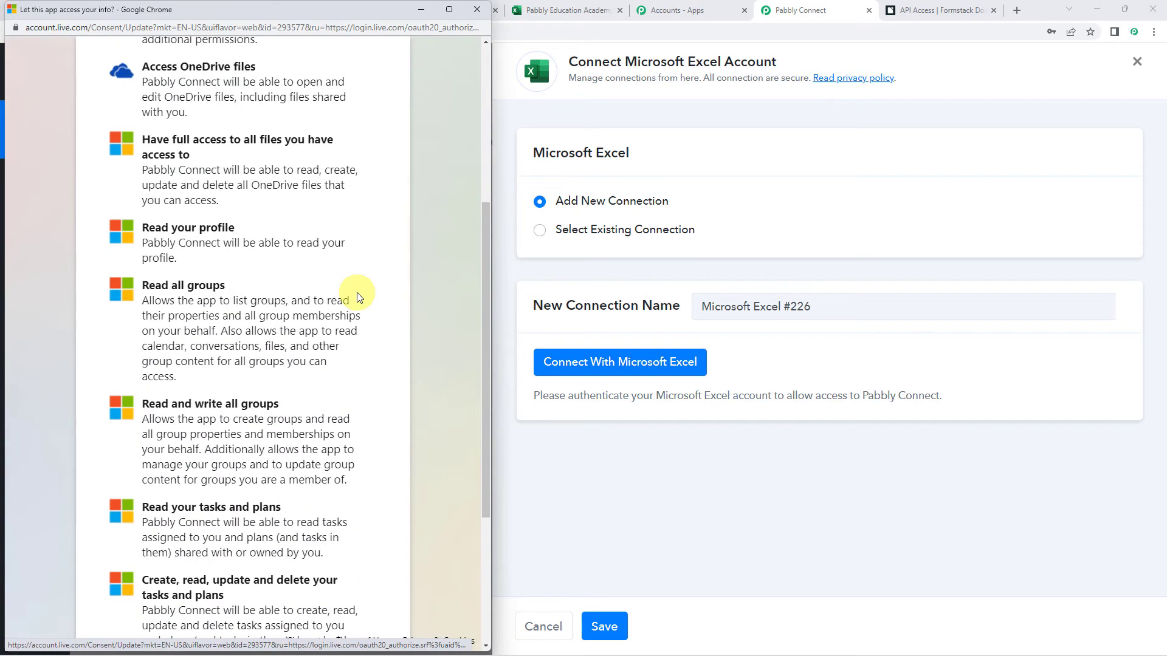
click(349, 589)
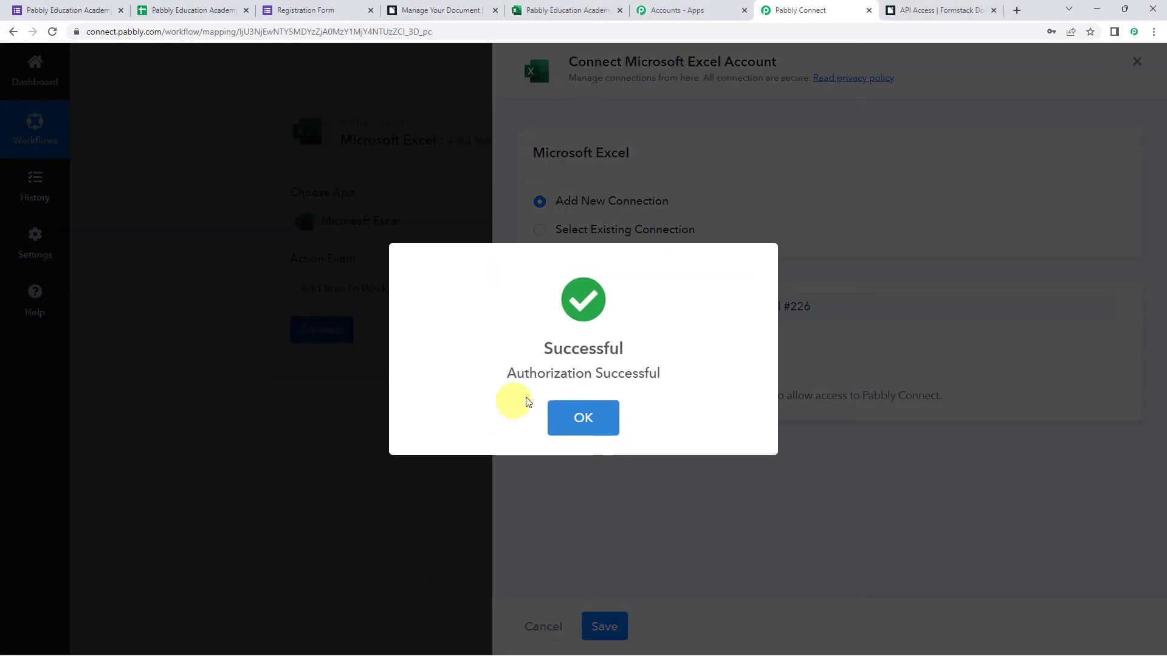
click(581, 419)
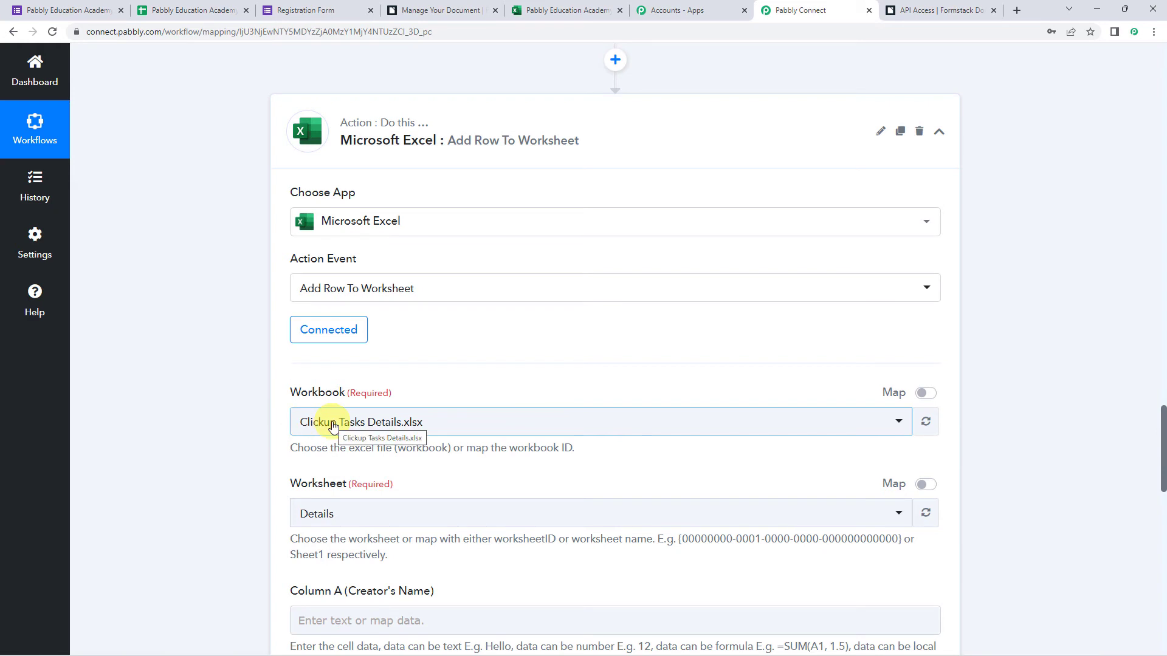
Check the workbook name in Excel, then select Pabbly Education Academy.xlsx as the workbook.
click(333, 428)
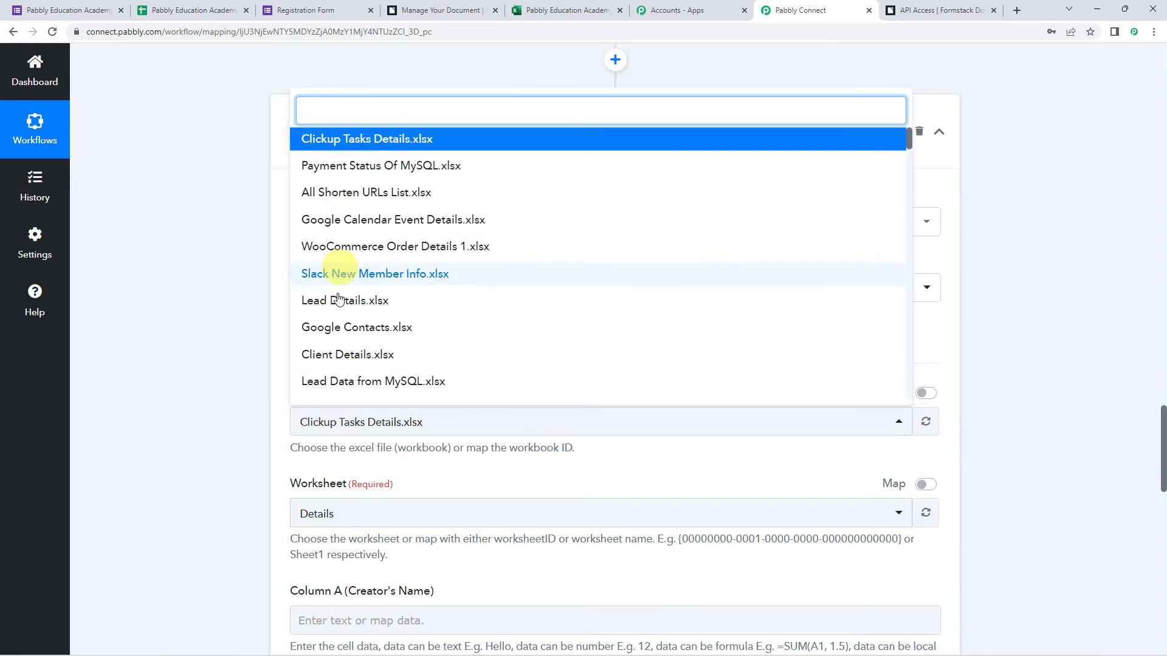
click(178, 389)
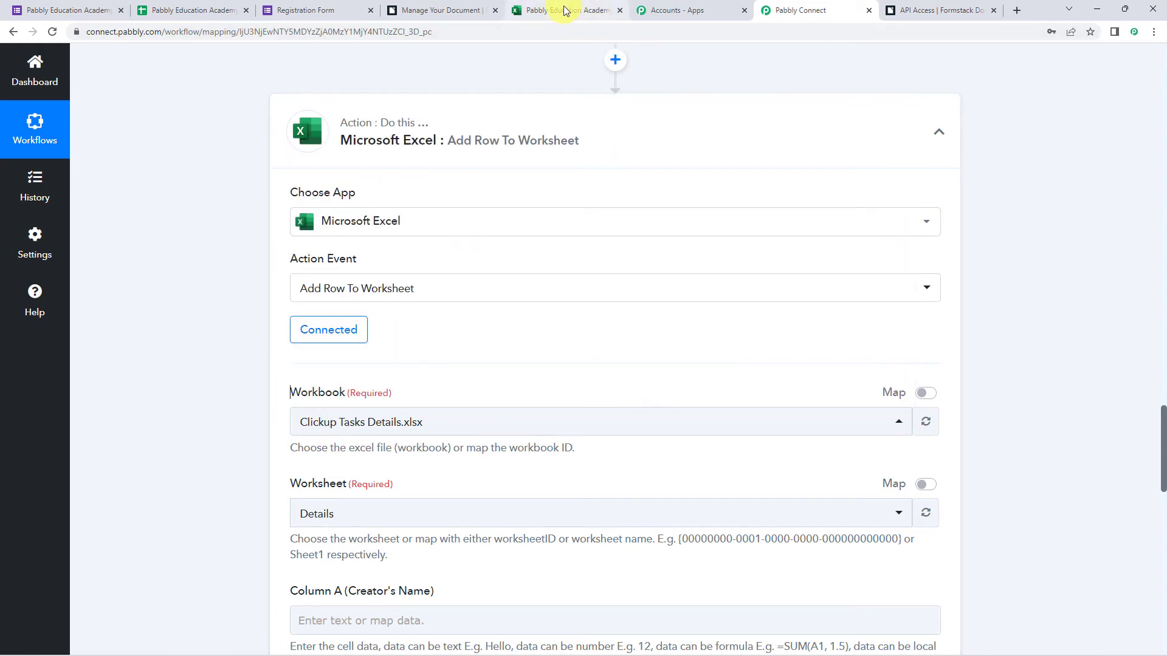
click(565, 10)
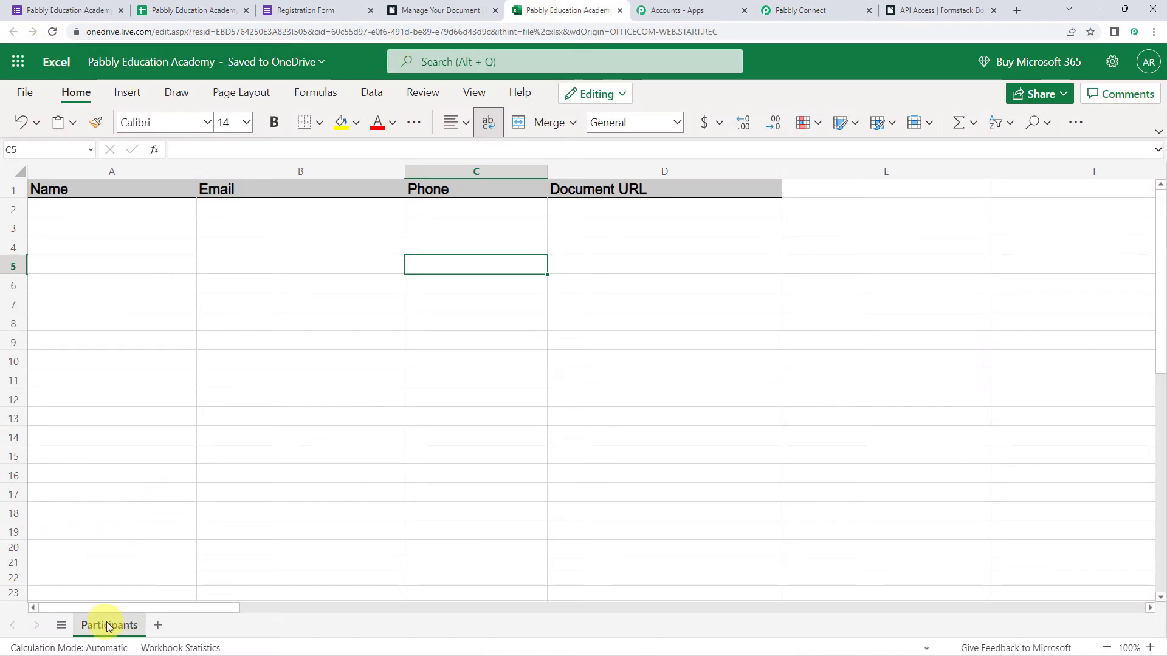
click(539, 328)
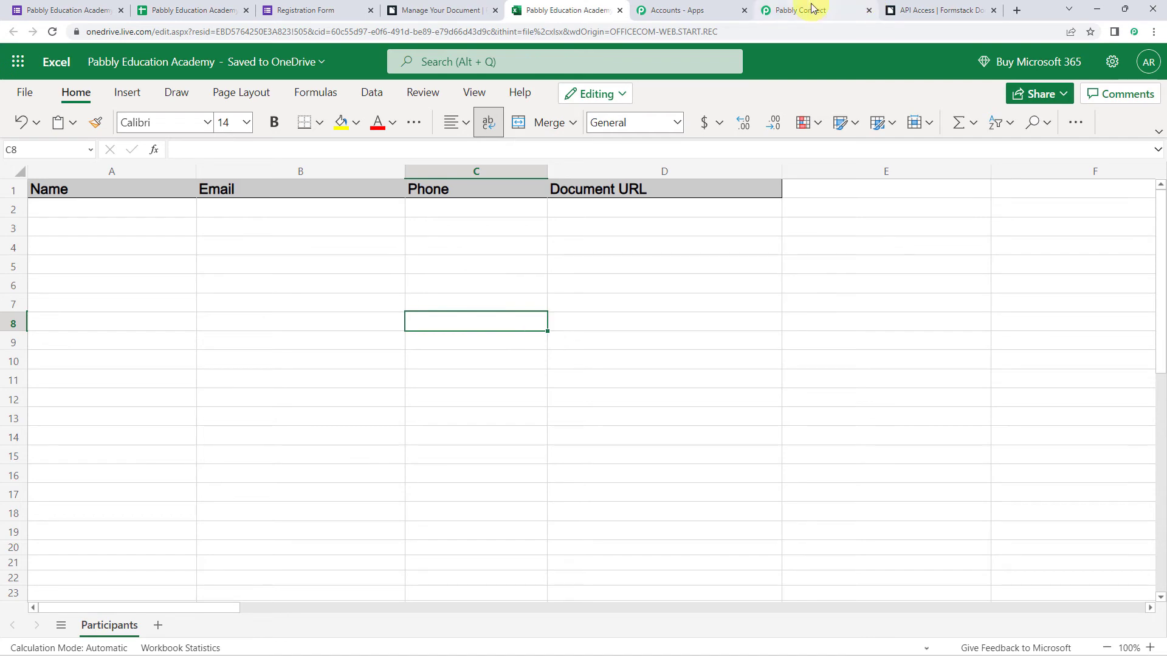
click(808, 9)
click(360, 426)
text(pabb)
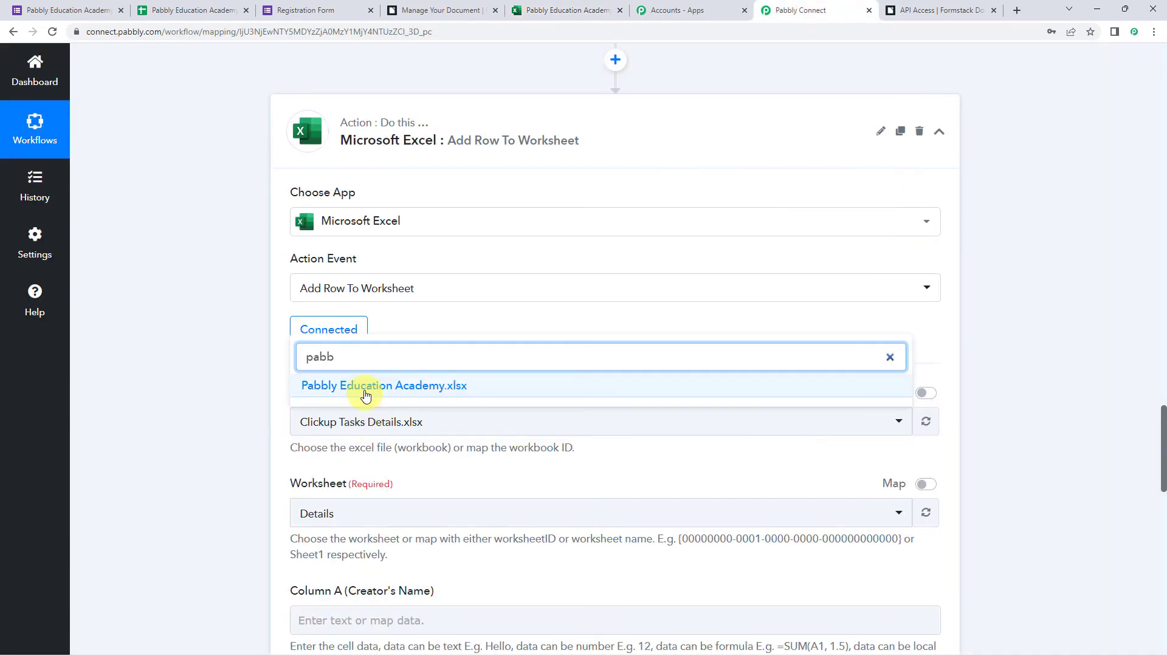
click(363, 388)
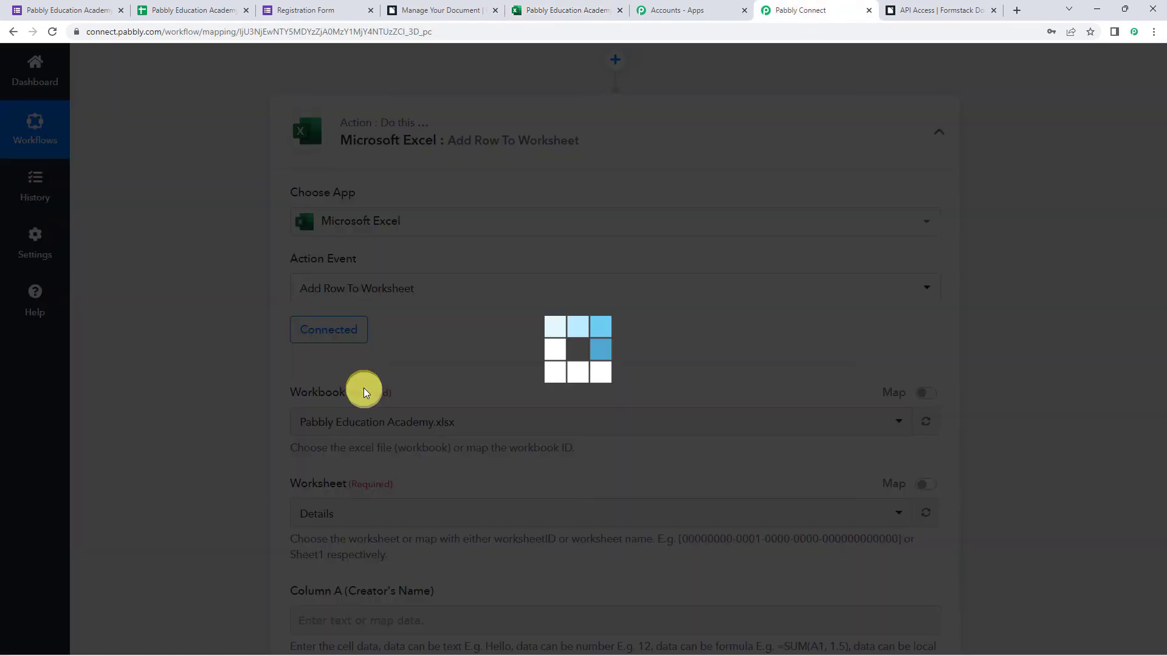
Confirm the sheet name in Excel and select Participants as the target worksheet.
scroll(195, 446, down, 1)
scroll(195, 446, down, 1)
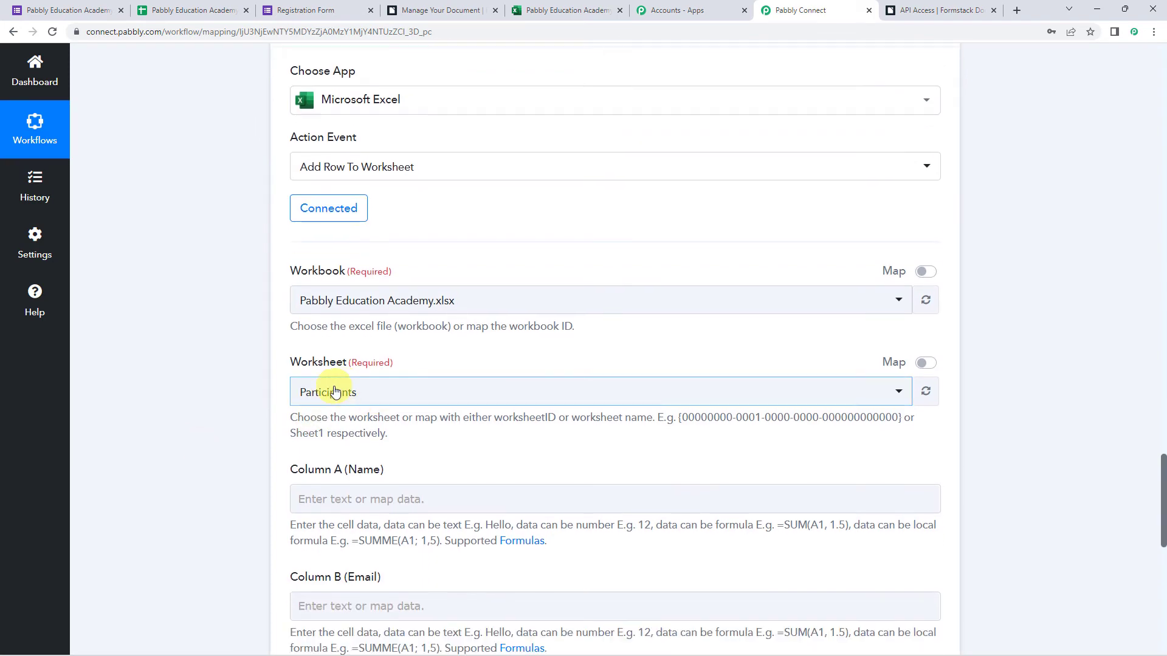
click(557, 7)
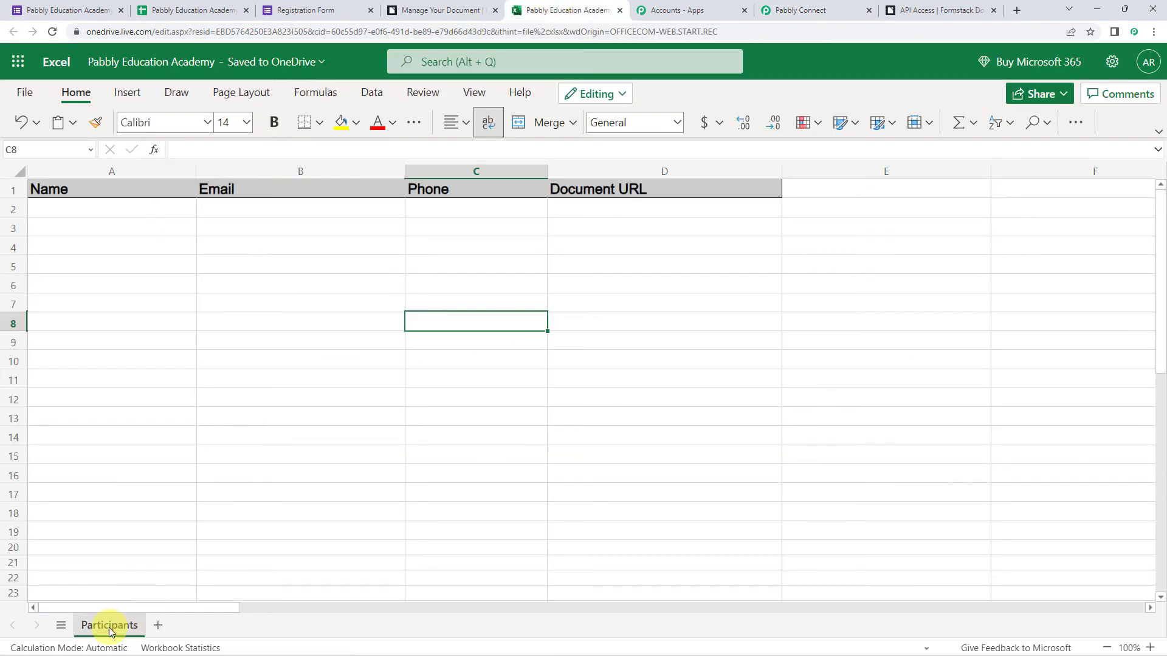
click(778, 12)
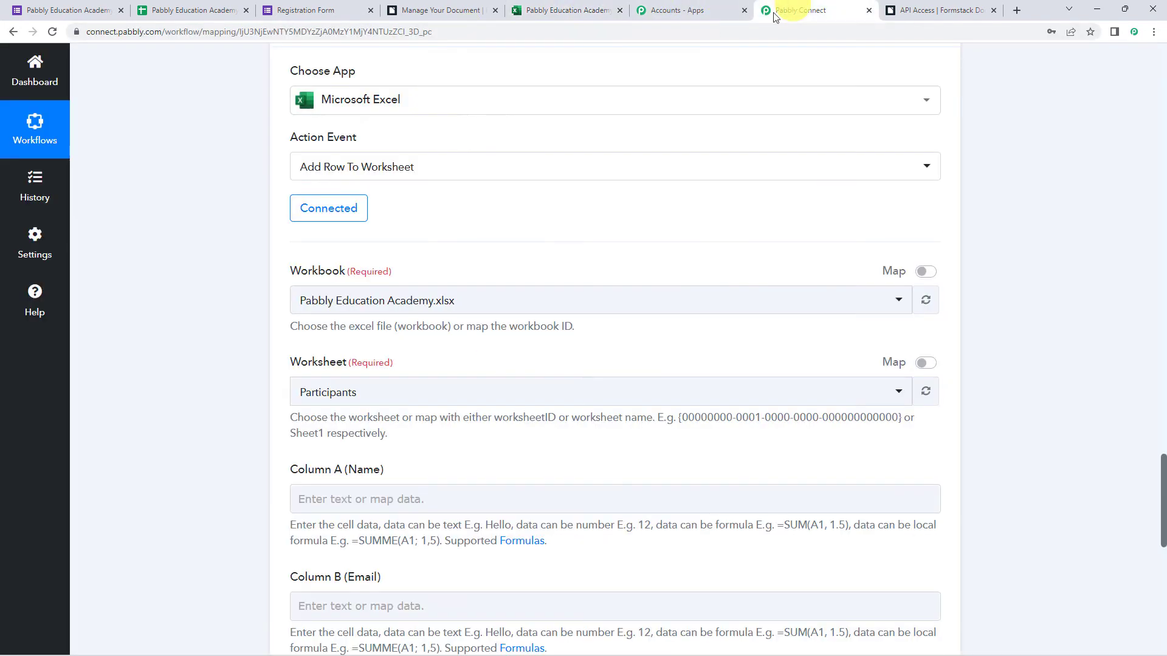
click(343, 395)
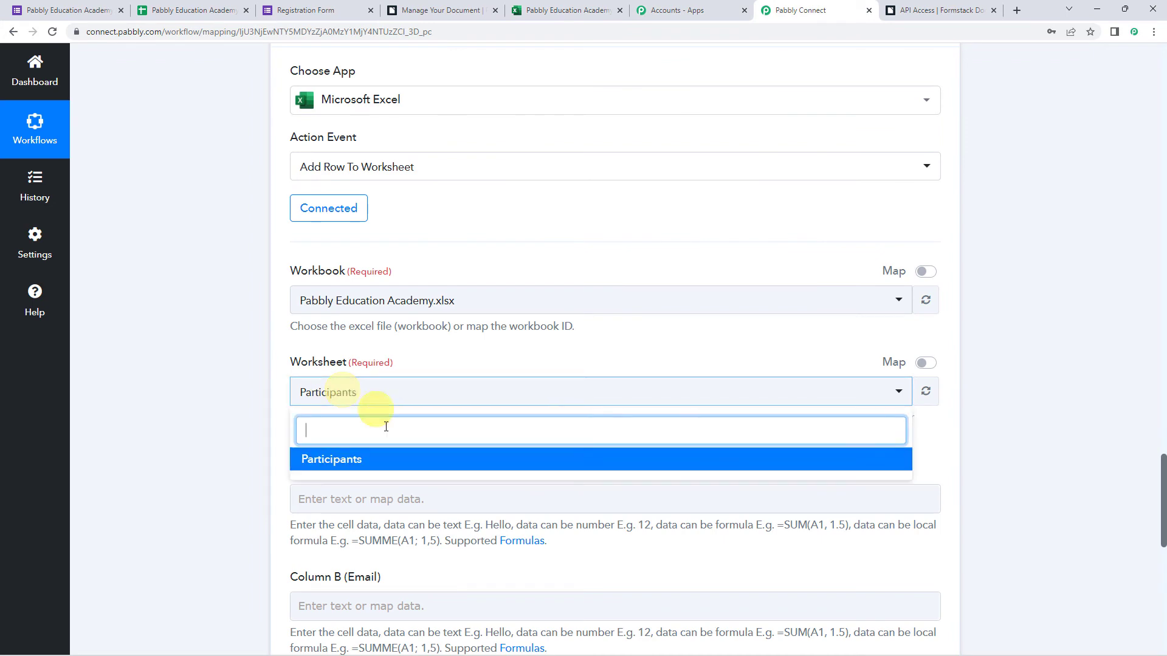
click(361, 459)
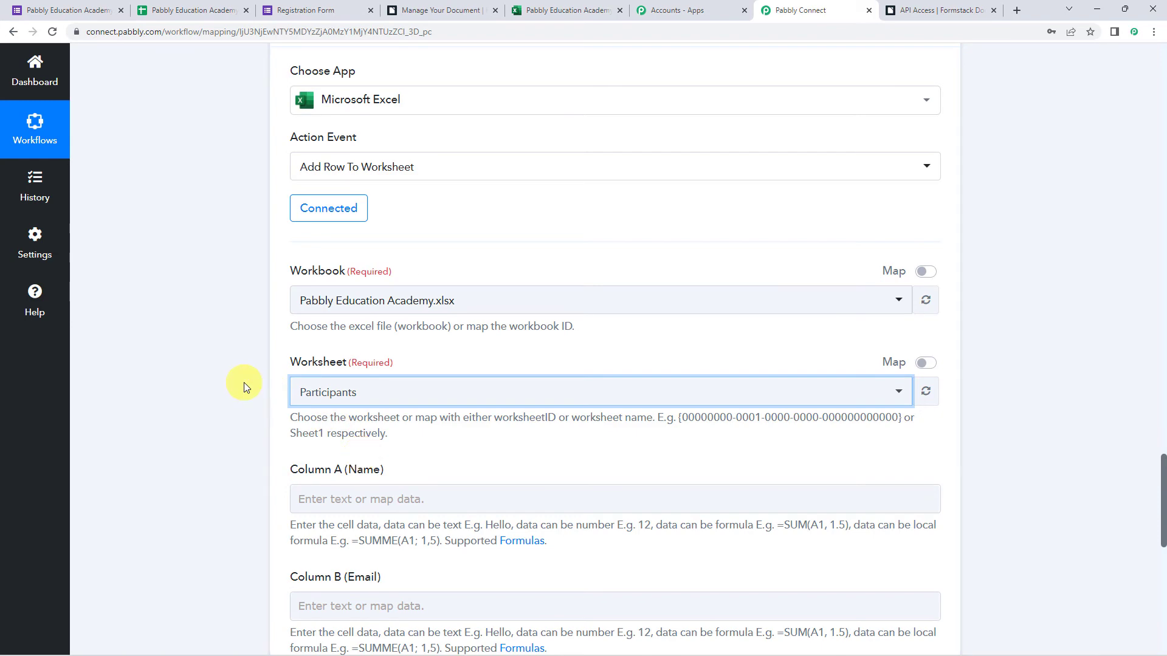
scroll(243, 382, down, 3)
scroll(243, 381, down, 1)
click(291, 260)
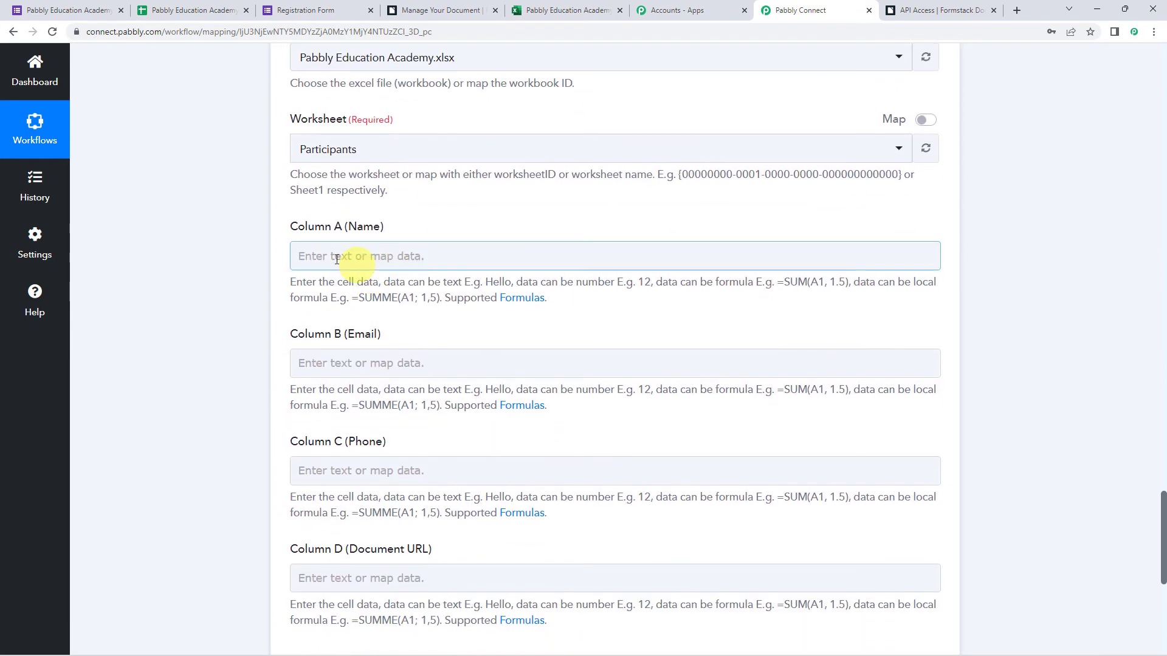
click(239, 303)
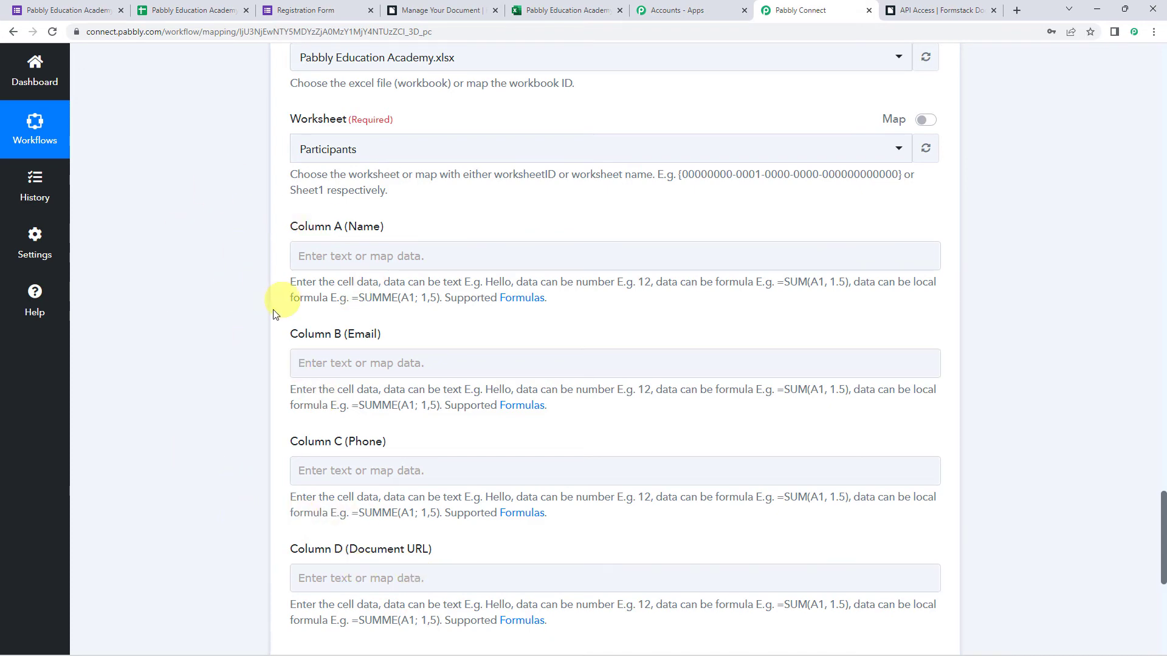
scroll(254, 306, up, 20)
scroll(254, 306, up, 12)
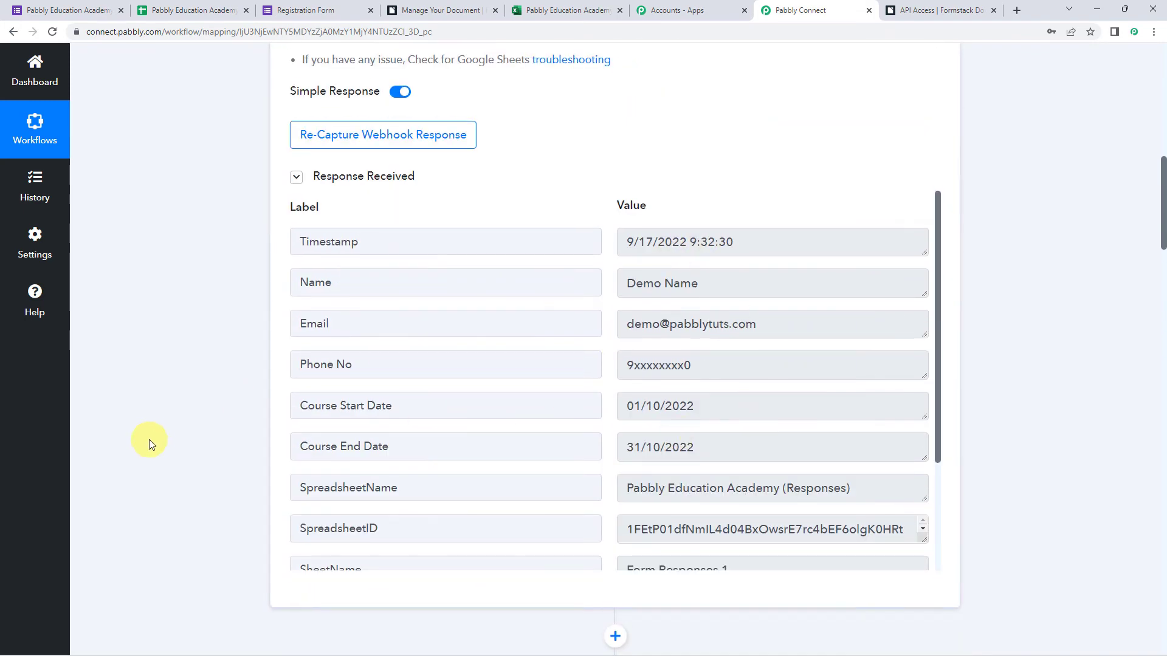
scroll(148, 440, down, 15)
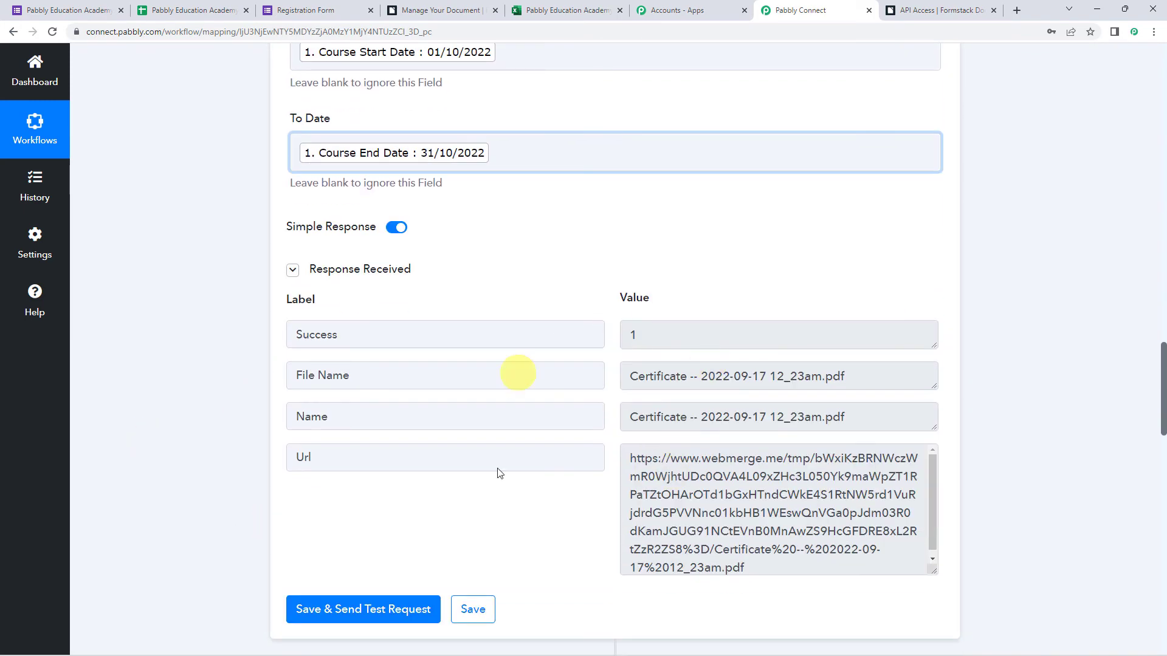
scroll(242, 385, down, 15)
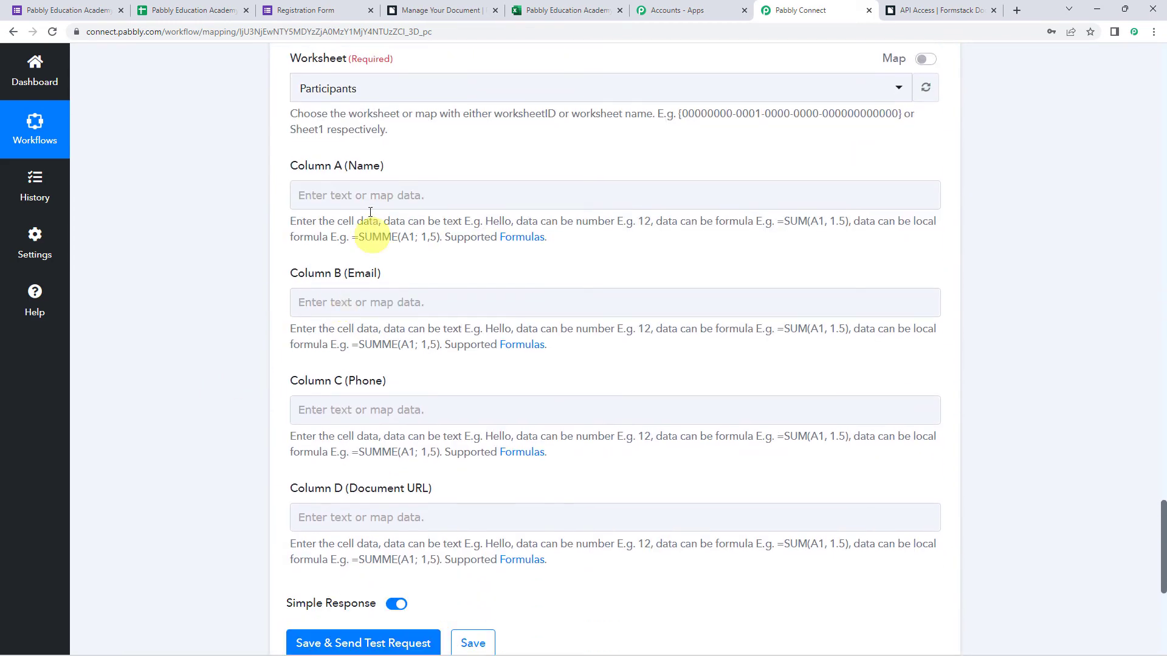
Map the form's Name answer into Column A and Email into Column B.
click(316, 193)
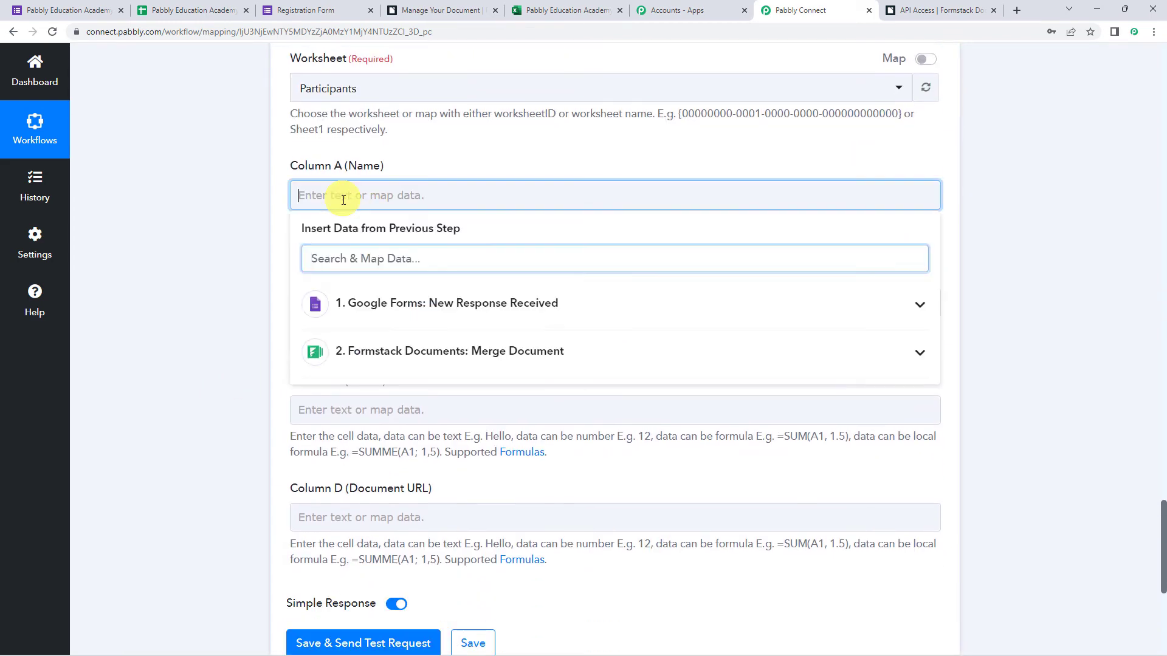
click(338, 302)
click(364, 370)
click(180, 286)
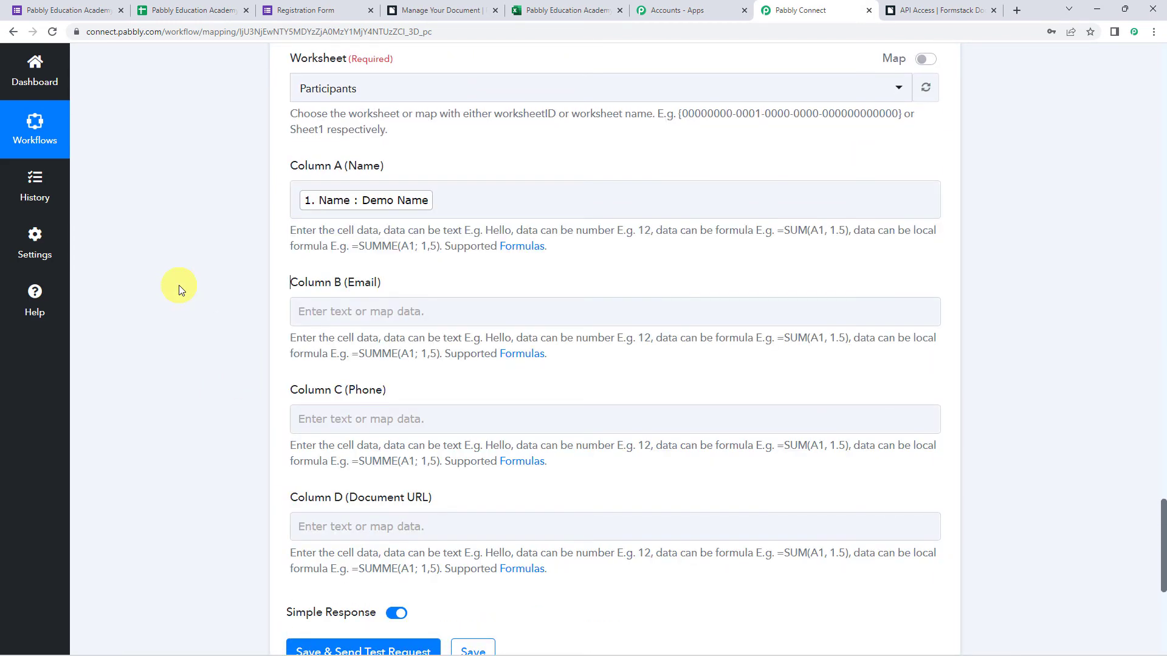
scroll(180, 282, down, 1)
click(365, 252)
click(373, 360)
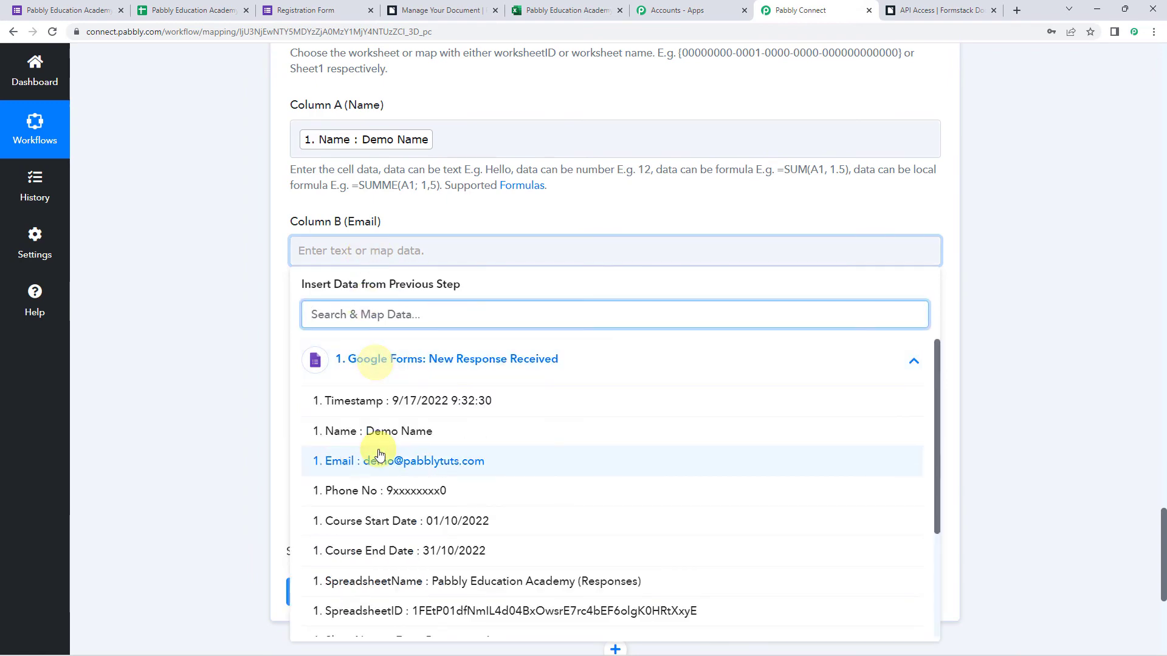
click(377, 461)
click(253, 380)
scroll(253, 380, down, 2)
Map Phone No into Column C and the Formstack certificate Url into Column D.
click(312, 245)
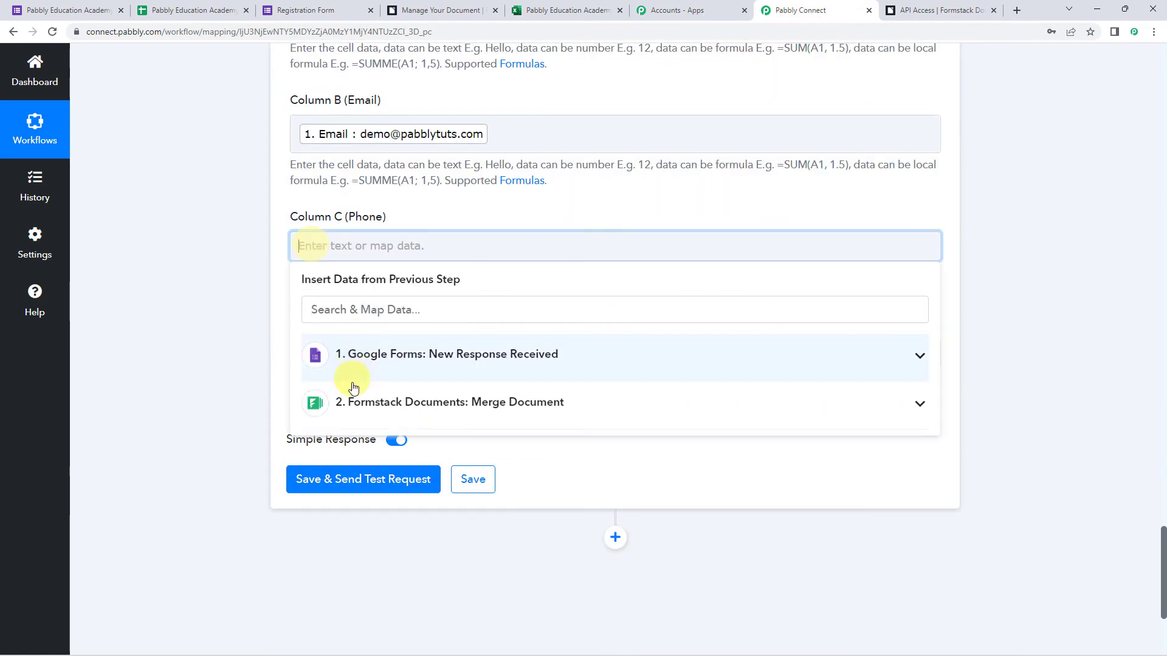
click(357, 370)
click(340, 486)
scroll(260, 351, down, 1)
click(294, 301)
click(382, 460)
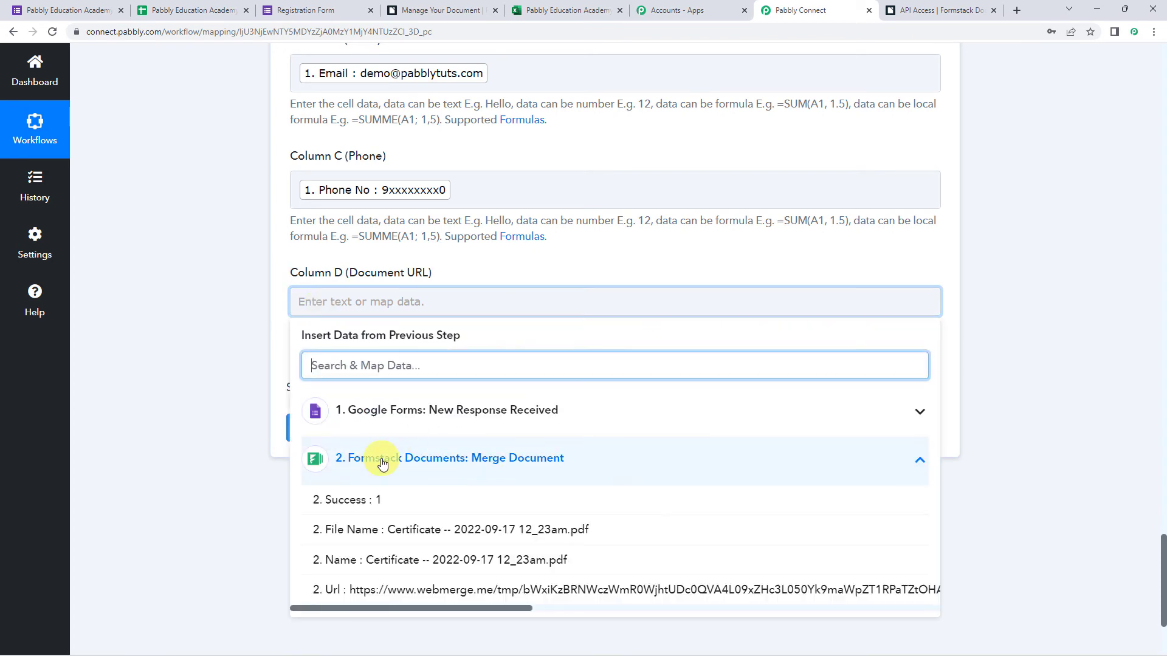
click(369, 593)
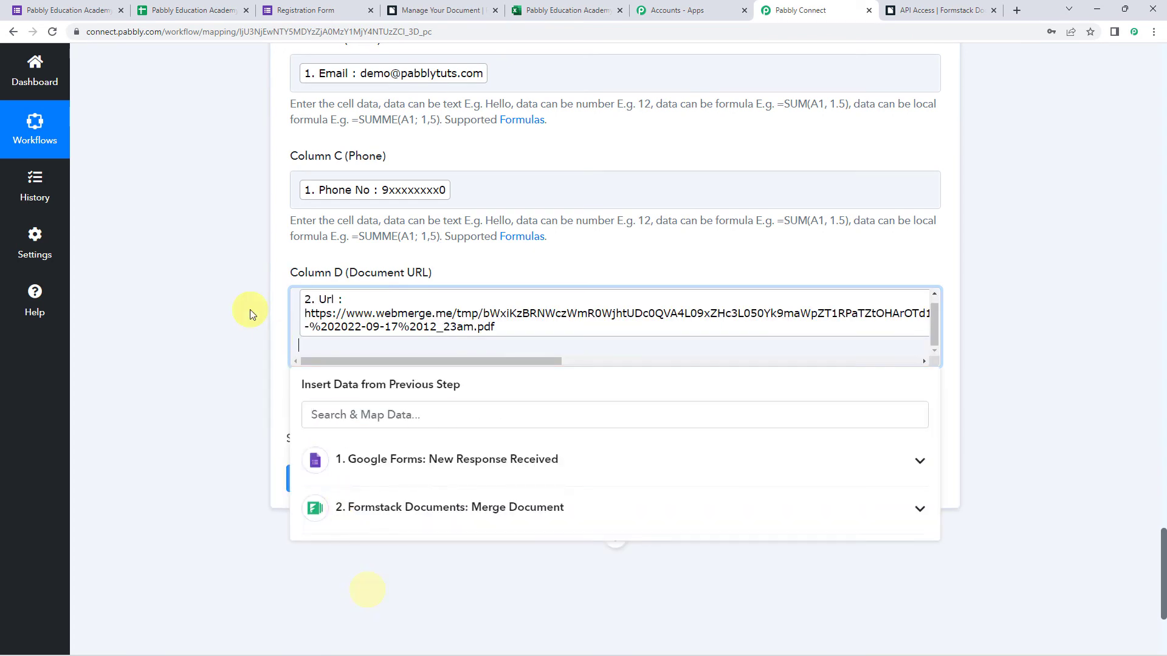
click(250, 309)
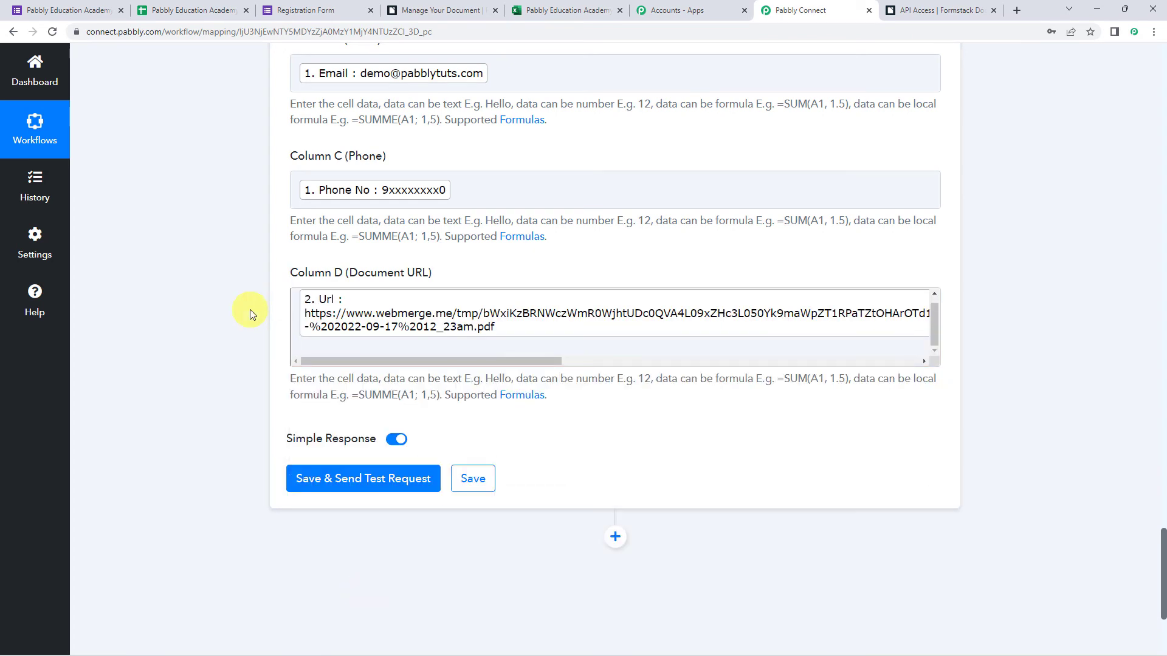
Save the Excel step, send a test row for range A2:D2, and view the workbook.
click(361, 484)
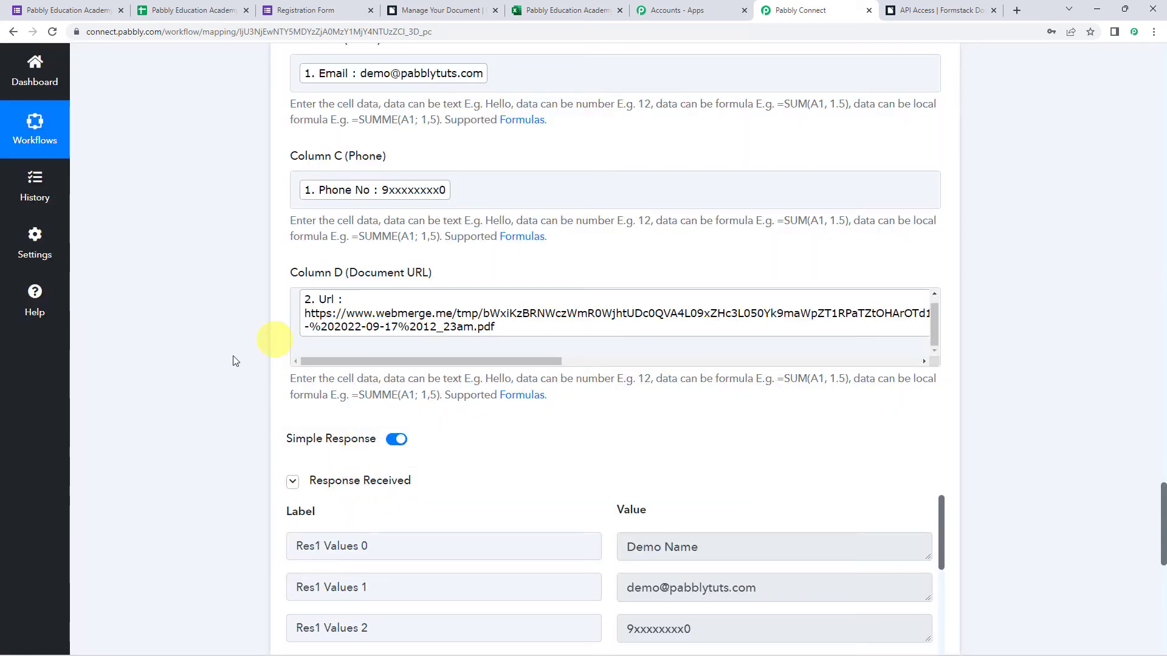
scroll(229, 366, down, 2)
scroll(230, 367, down, 1)
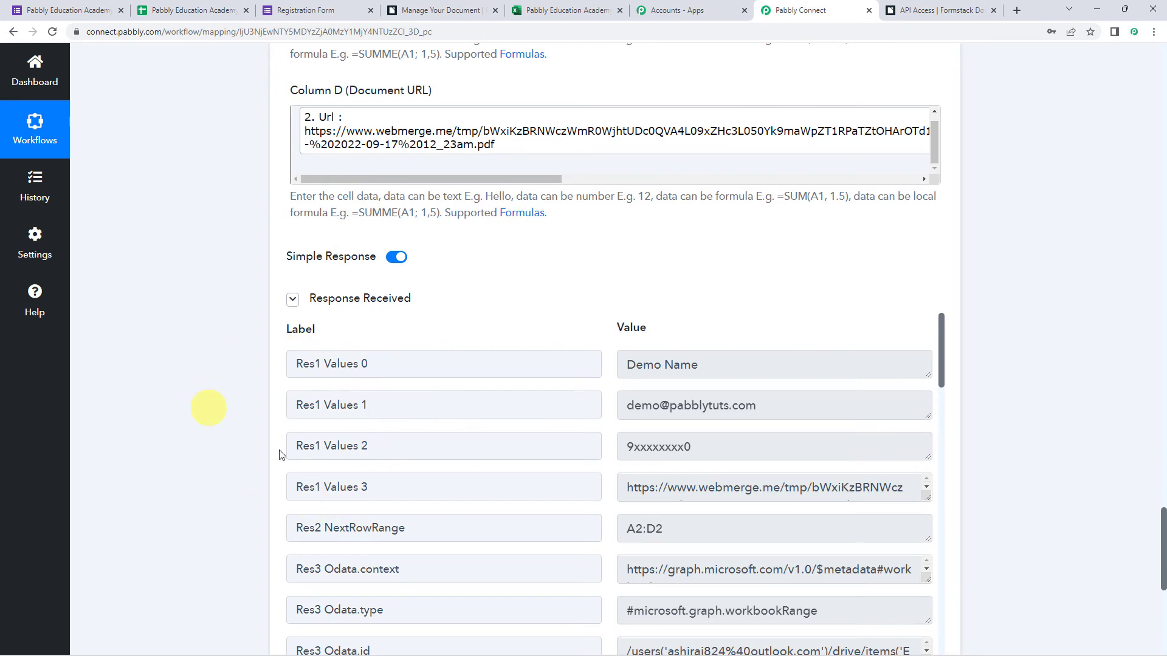
click(570, 20)
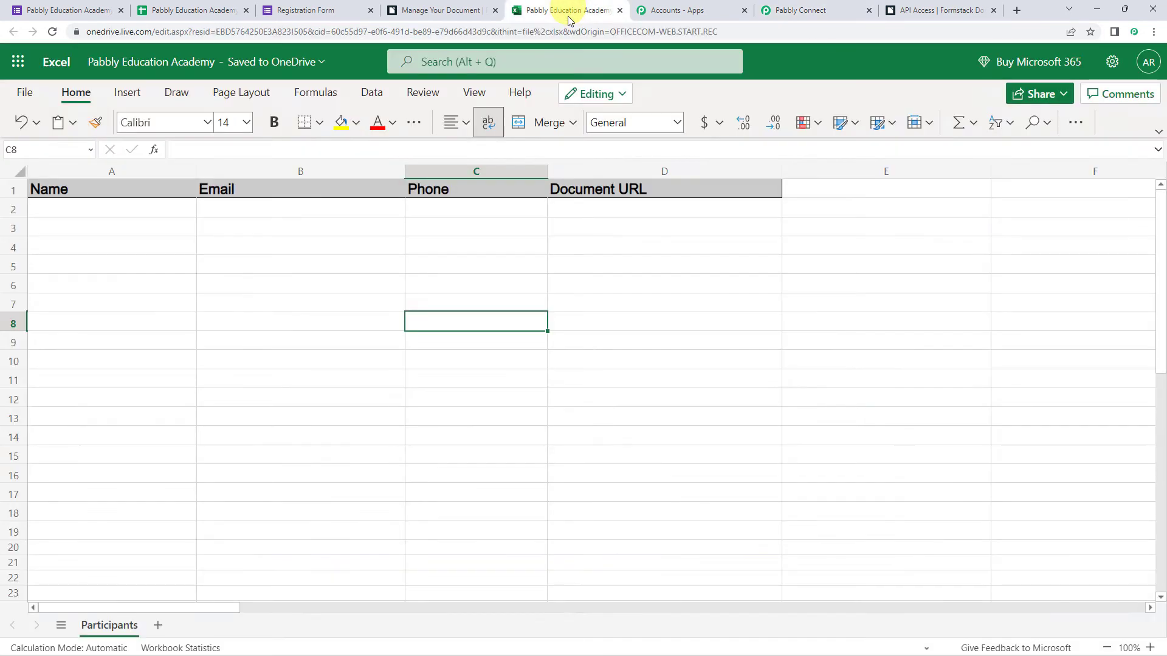
Reload the workbook, copy cell D2's certificate URL and load it in a new tab.
click(52, 37)
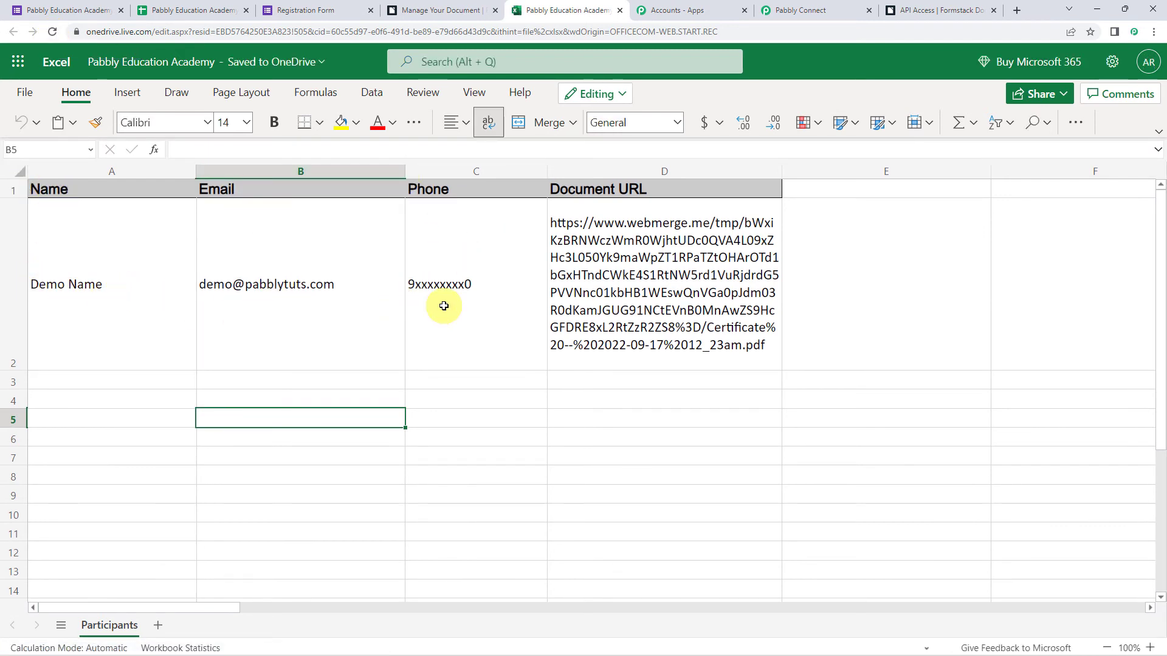
click(657, 286)
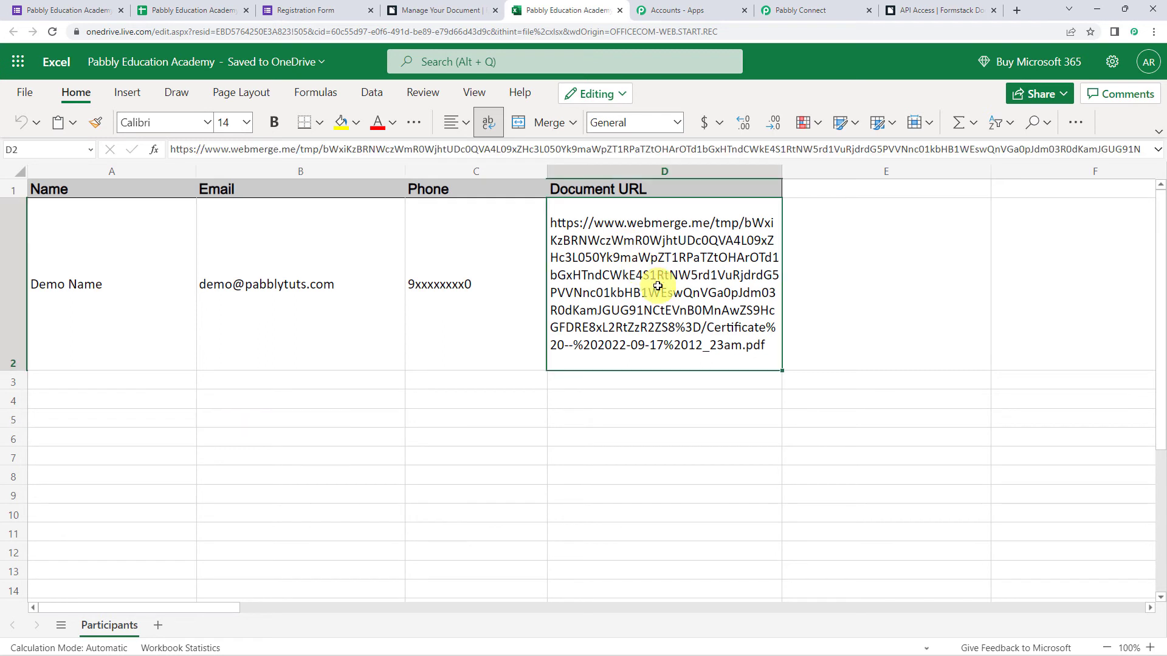
key(ctrl+c)
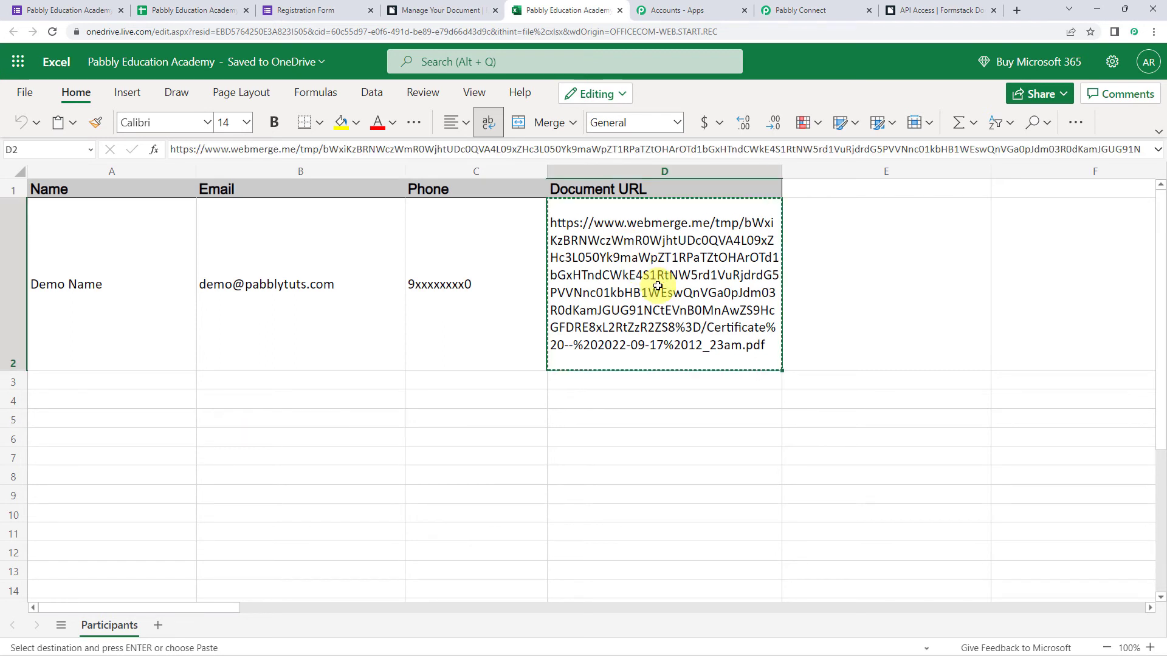
click(1017, 13)
key(ctrl+v)
key(Return)
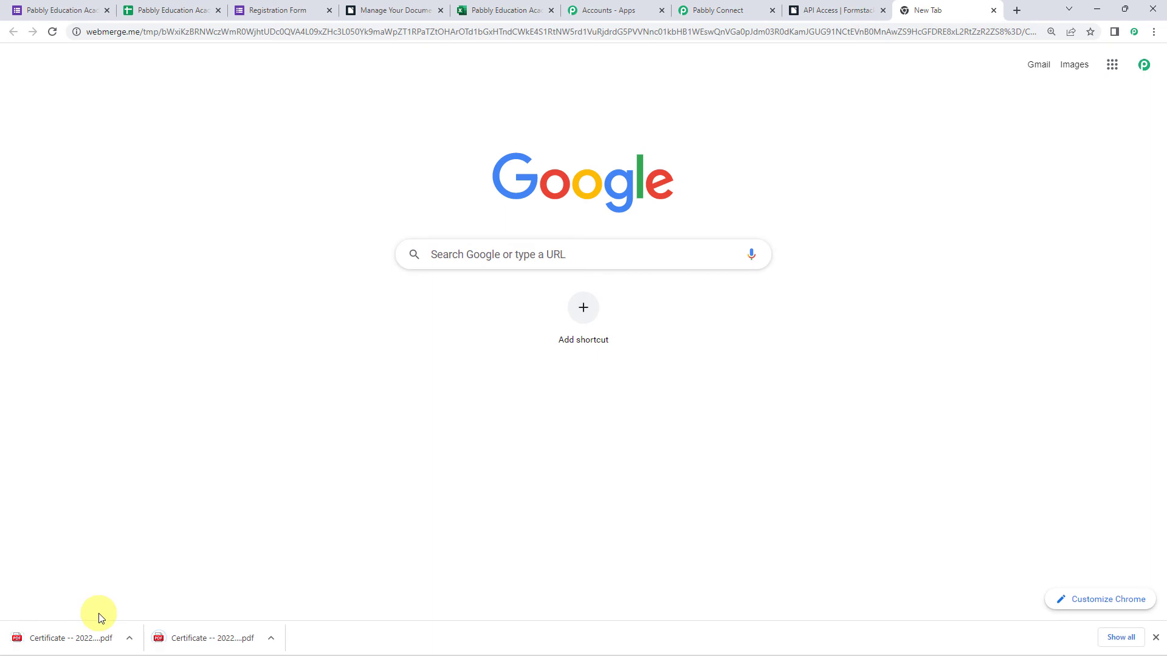
Open the downloaded certificate PDF and review its academy name, heading, recipient and start date 01/10/2022.
click(70, 639)
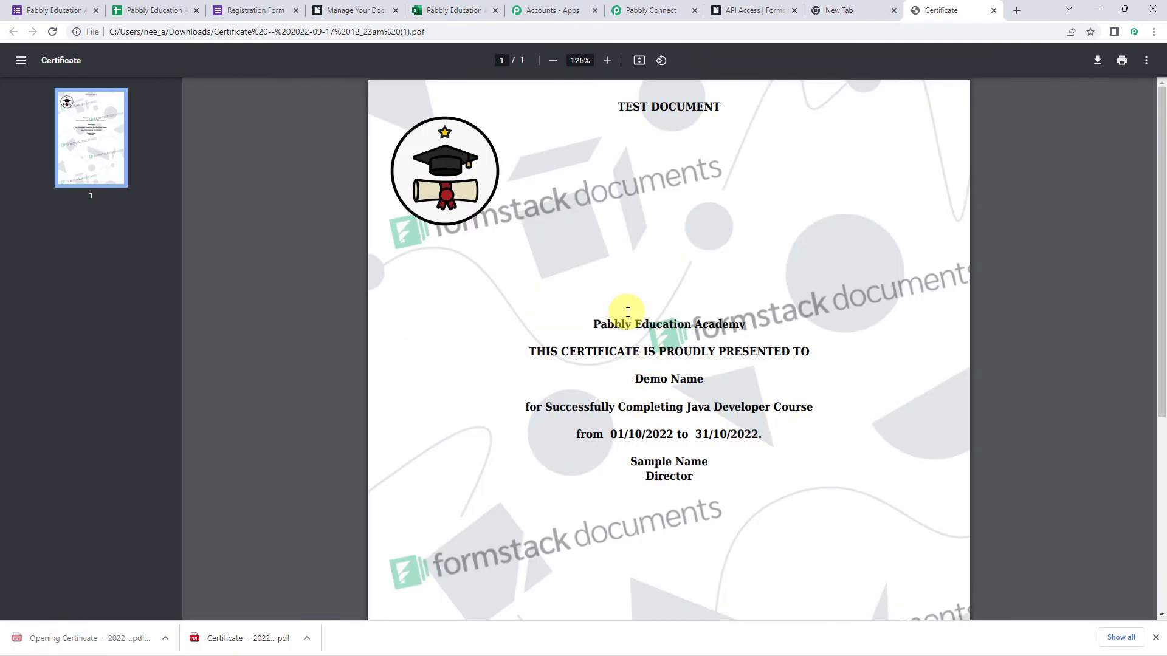
drag(593, 323, 744, 323)
drag(527, 352, 811, 352)
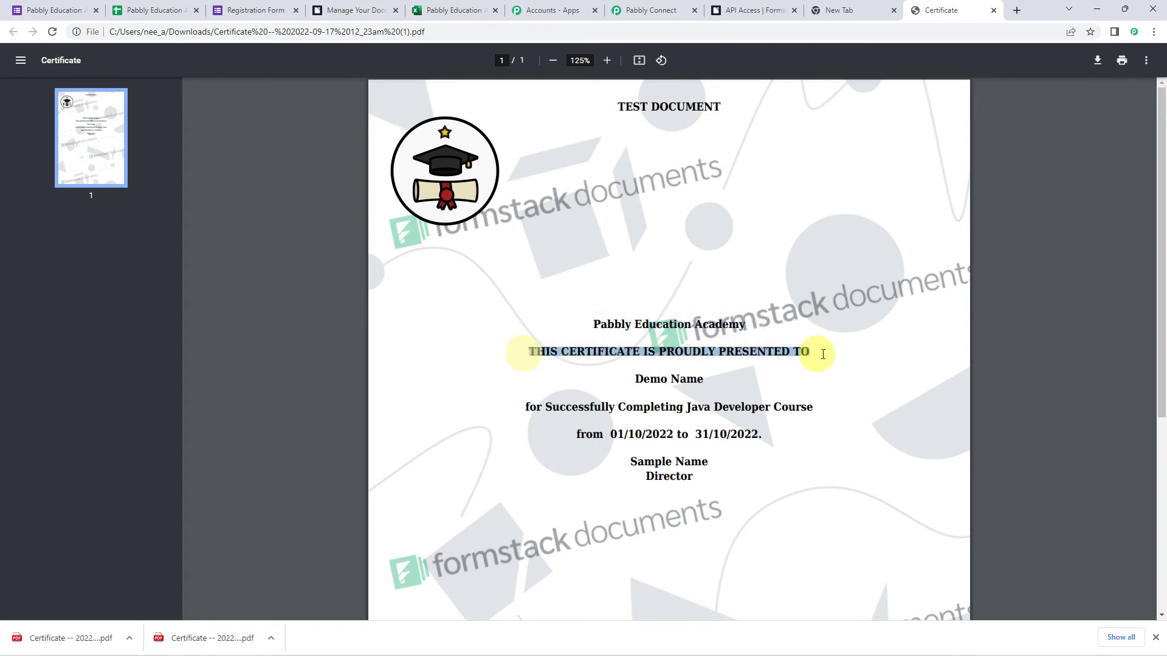
drag(630, 381, 720, 381)
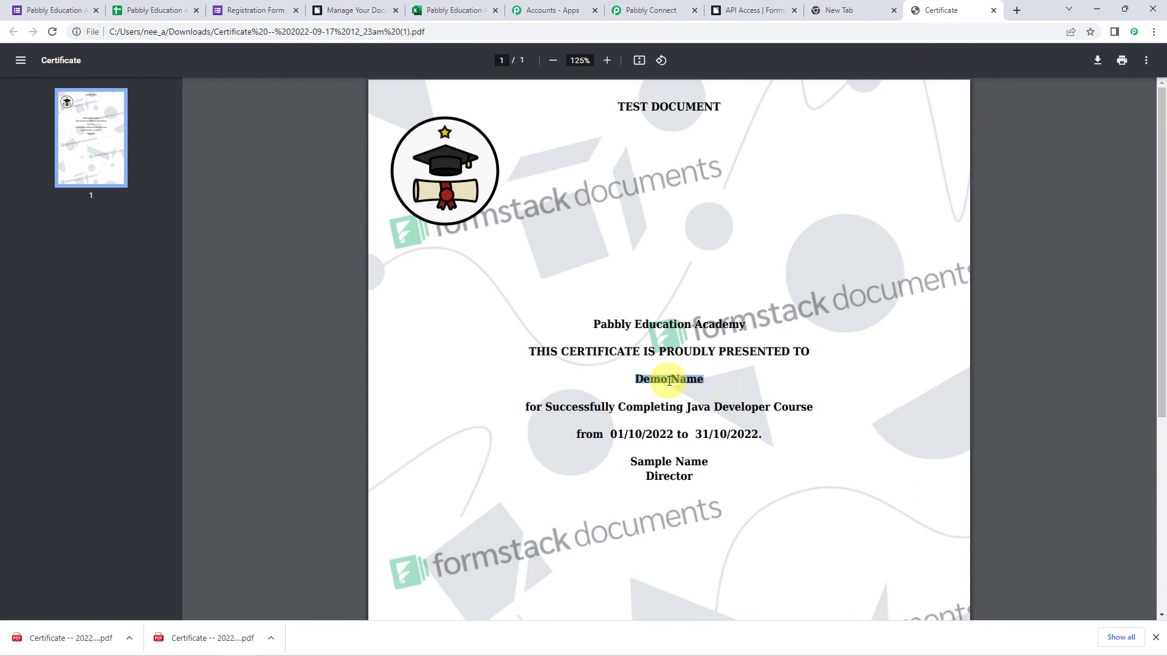
click(489, 403)
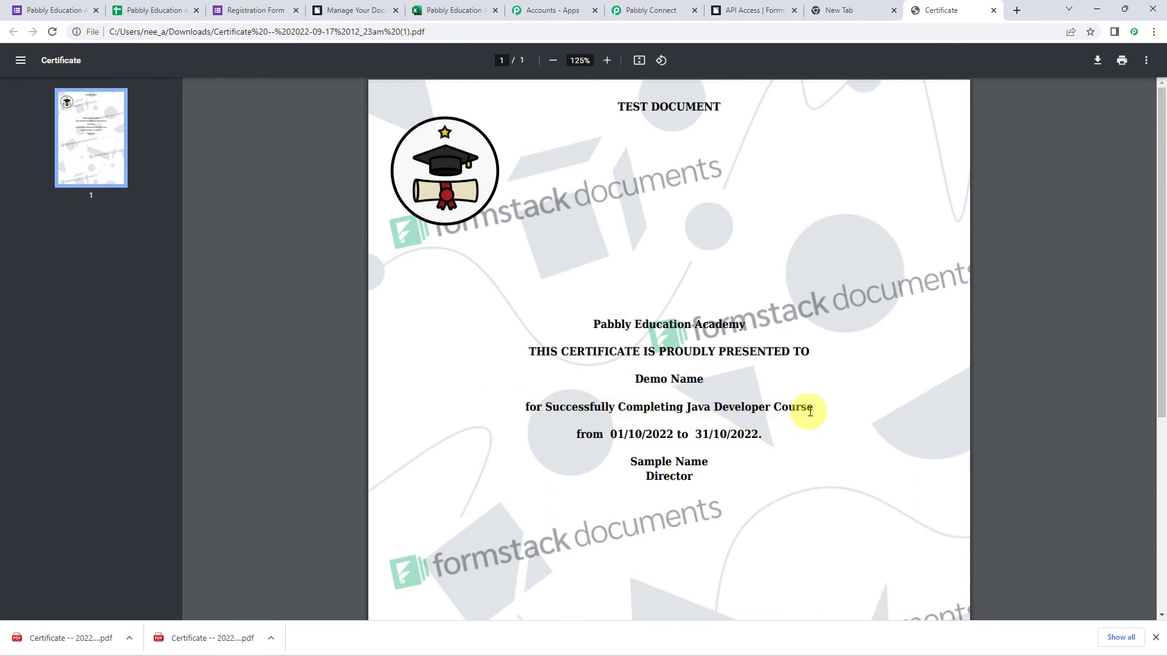
drag(610, 434, 807, 438)
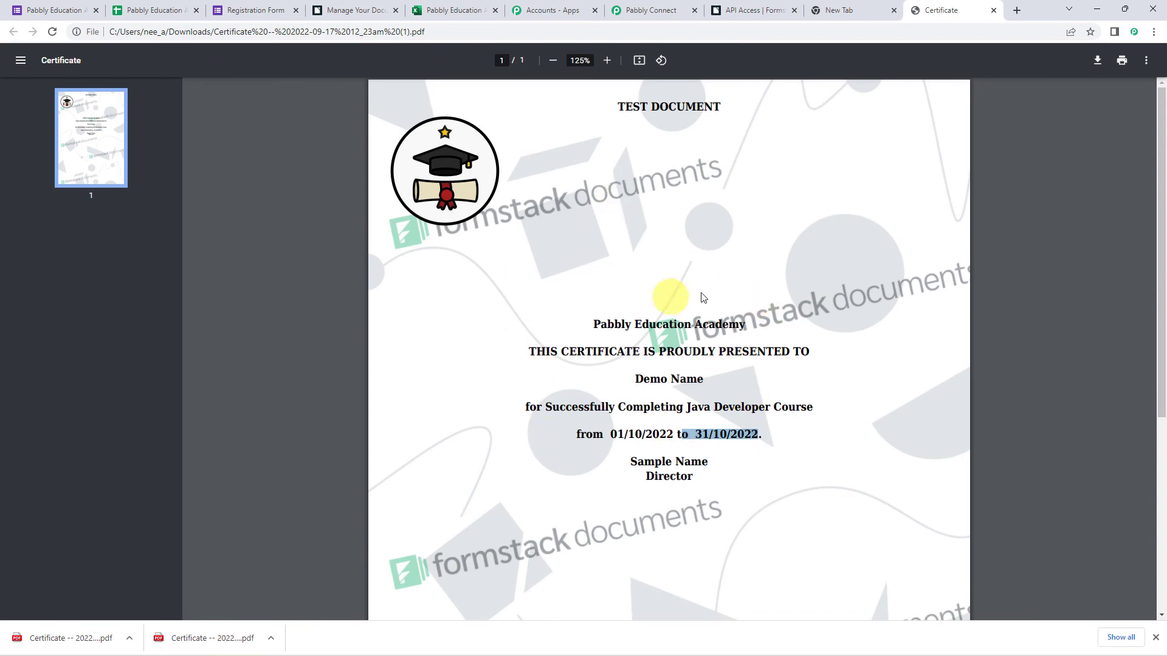
Return to Pabbly Connect and save the Excel step's settings.
click(696, 11)
scroll(148, 381, down, 3)
click(472, 533)
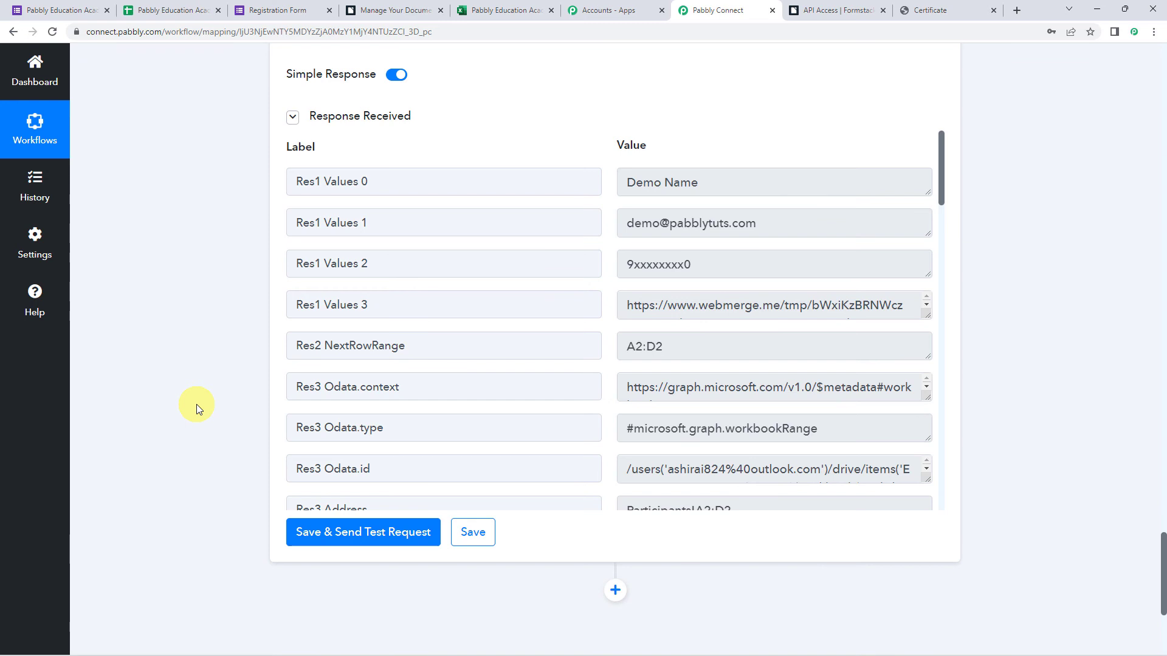
Start a new registration response and enter the participant's name, e-mail and phone number.
click(277, 9)
click(430, 166)
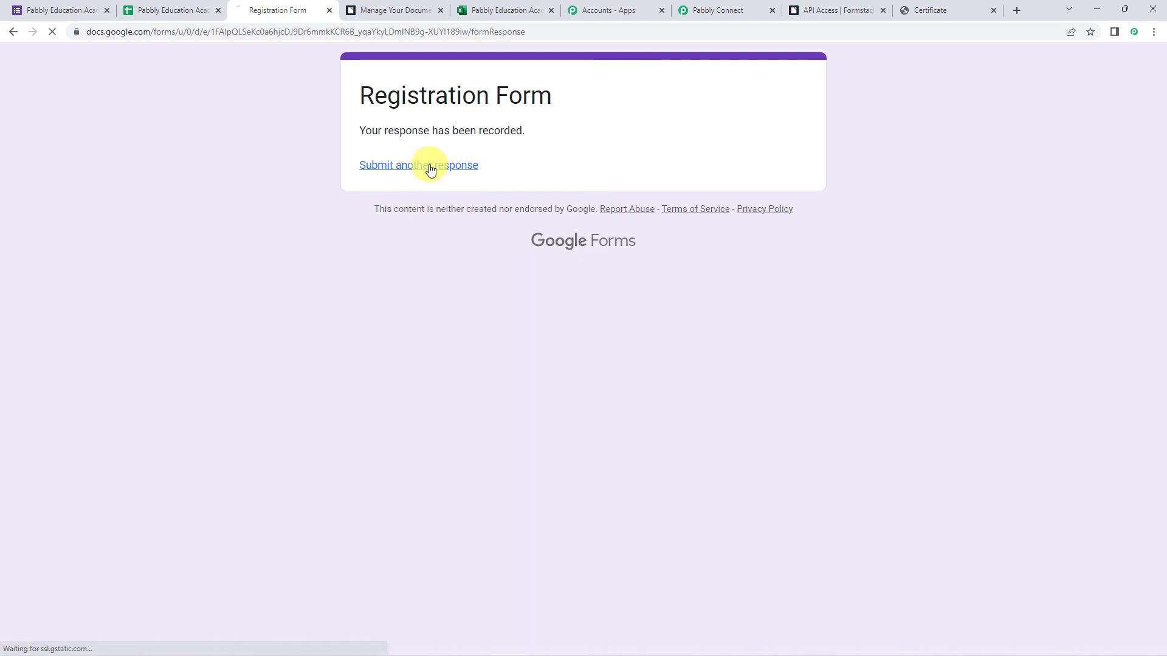
click(405, 278)
text(Dummy Participant)
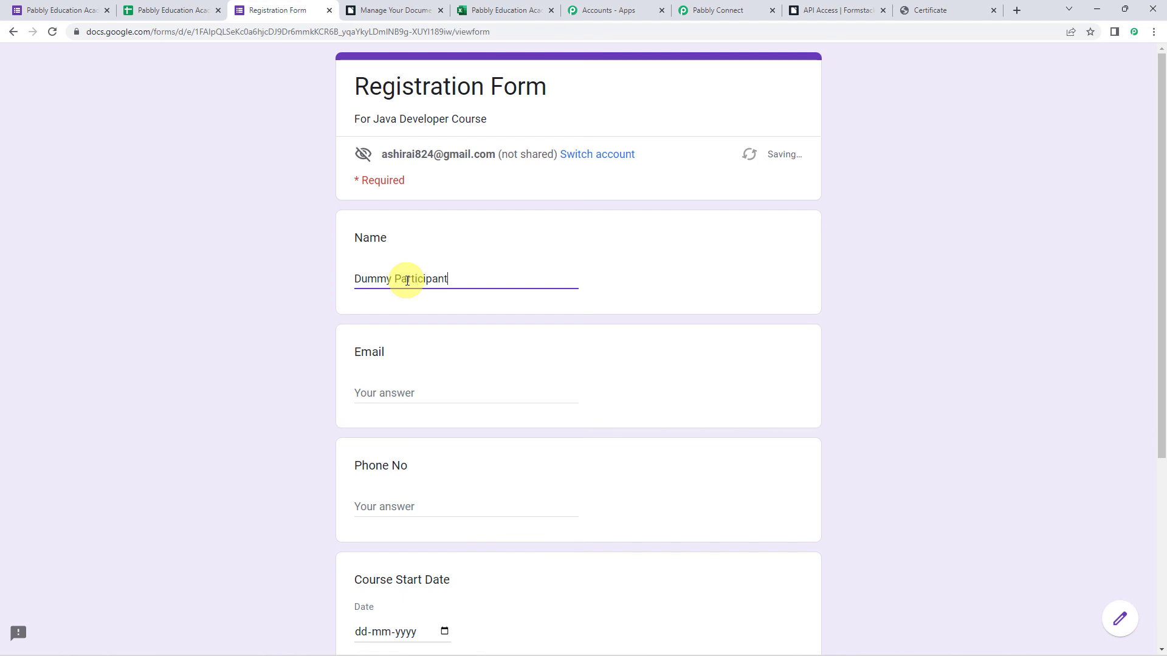
key(Tab)
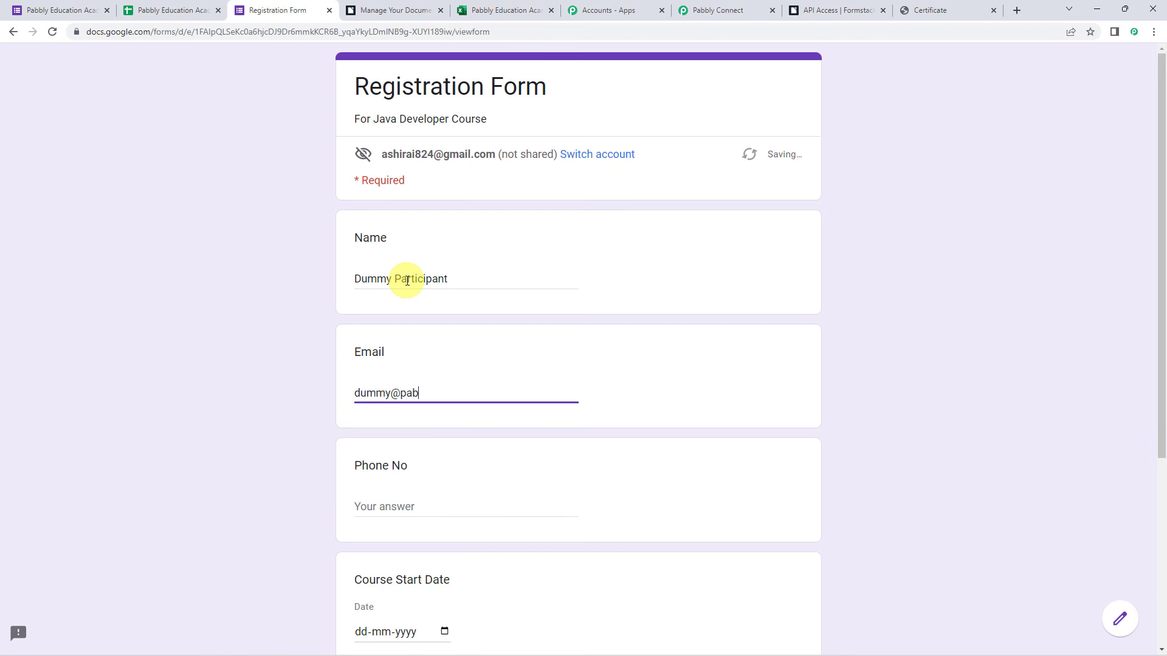
key(Tab)
text(8)
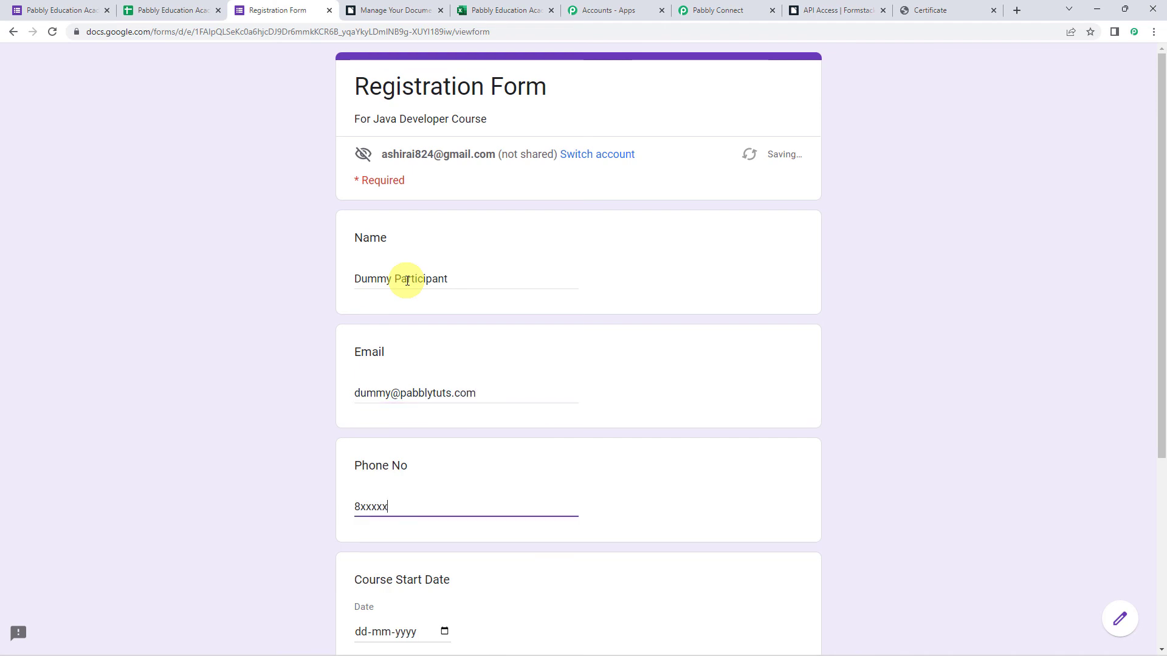
key(Tab)
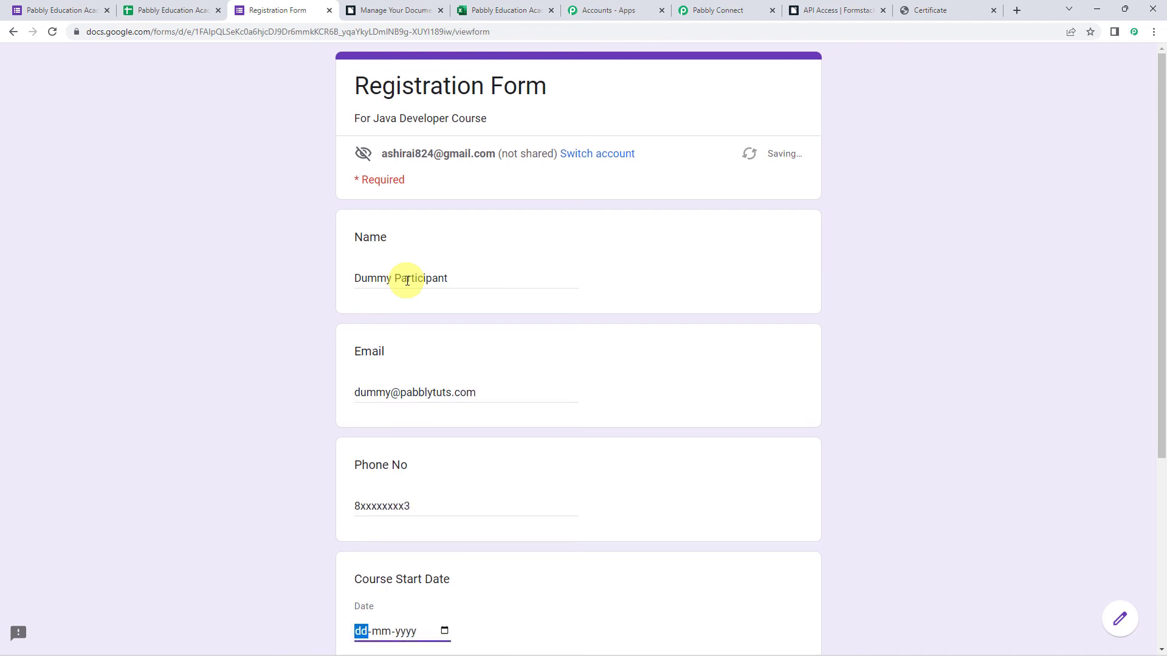
Set course dates 15-10-2022 to 15-11-2022 and submit the registration.
scroll(405, 282, down, 5)
click(444, 349)
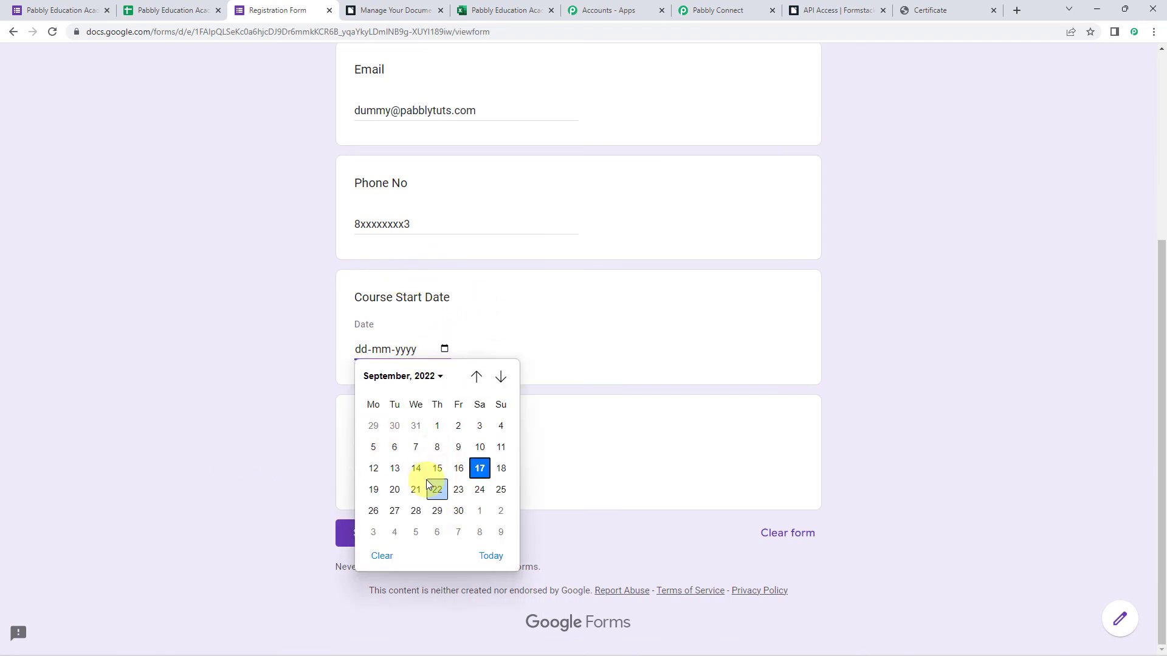
scroll(425, 480, down, 2)
click(476, 539)
click(367, 483)
text(17112022)
click(444, 474)
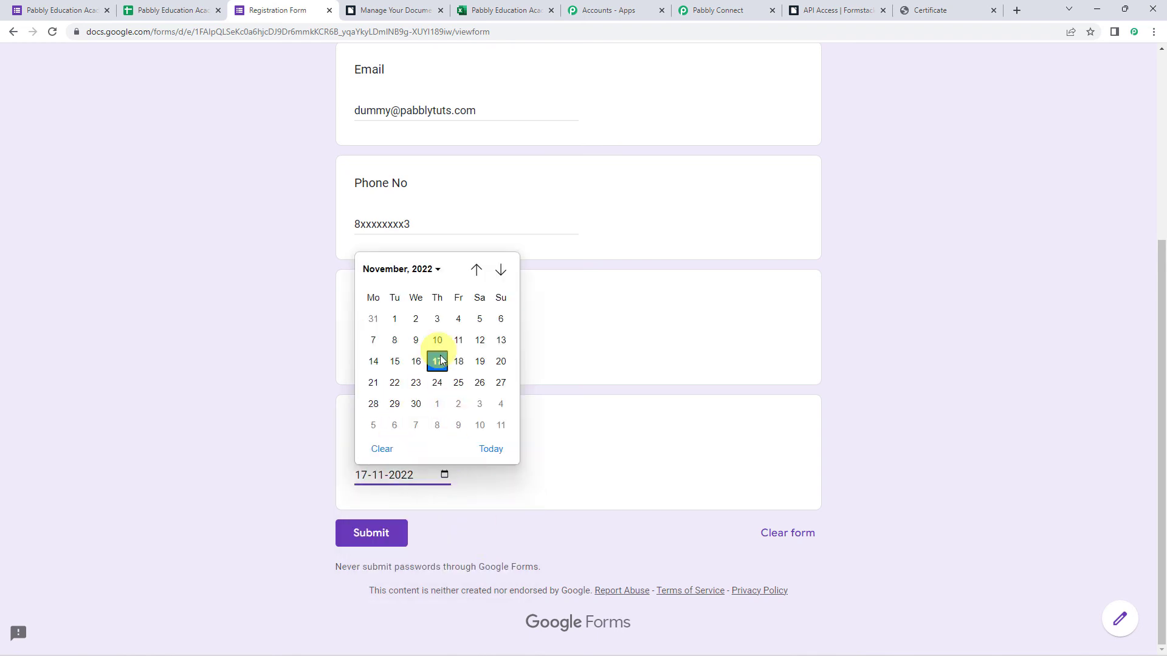
click(395, 361)
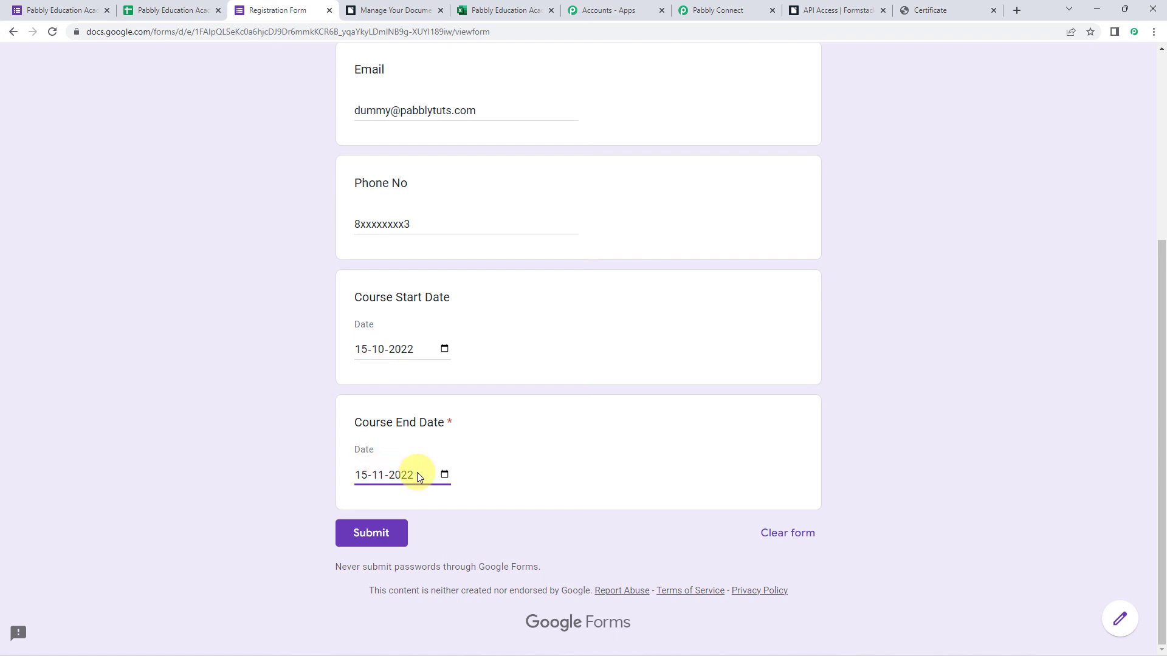
click(392, 539)
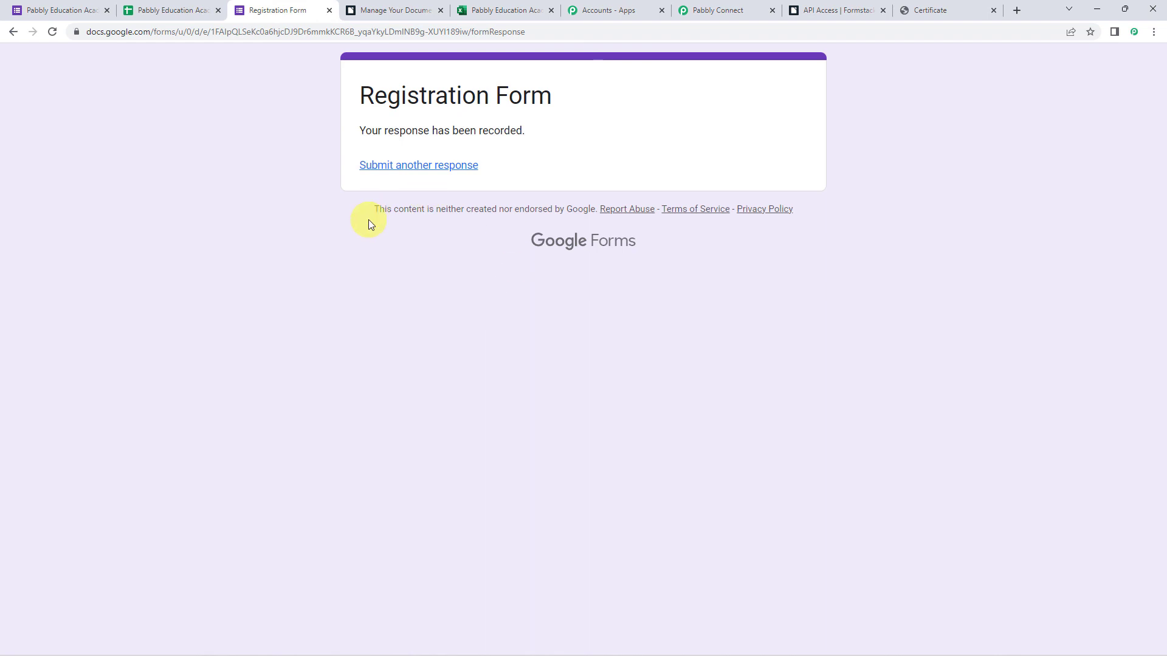
Reload the Participants sheet and inspect the new row 3 and its certificate URL in D3.
click(512, 7)
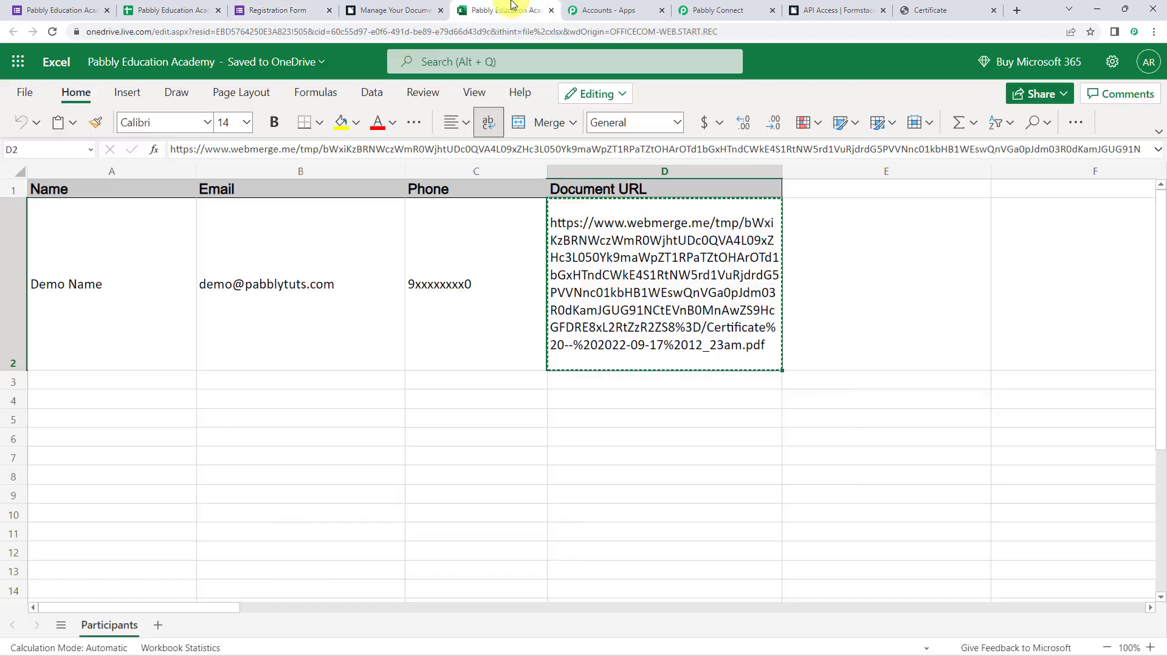
click(208, 404)
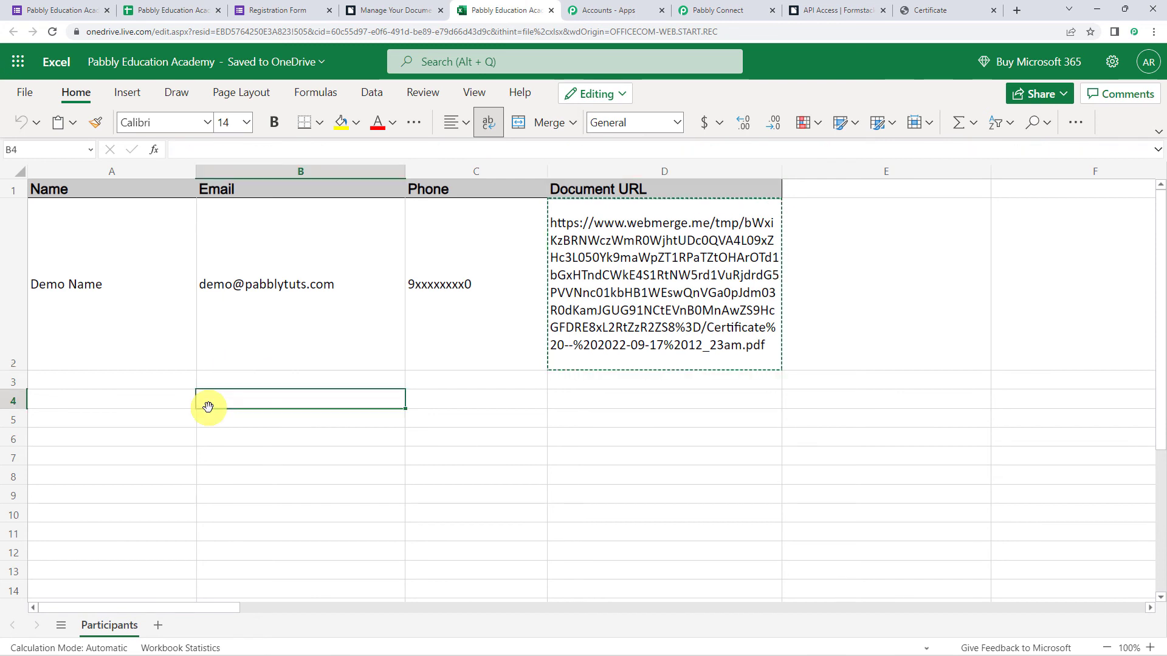
click(56, 35)
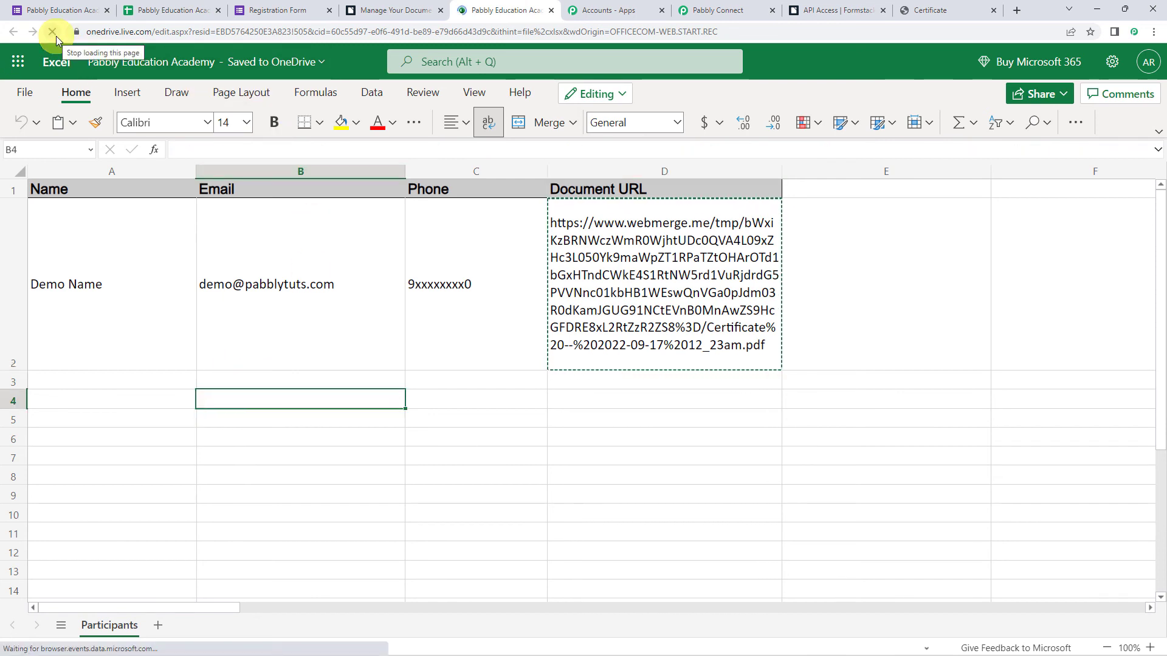
click(109, 392)
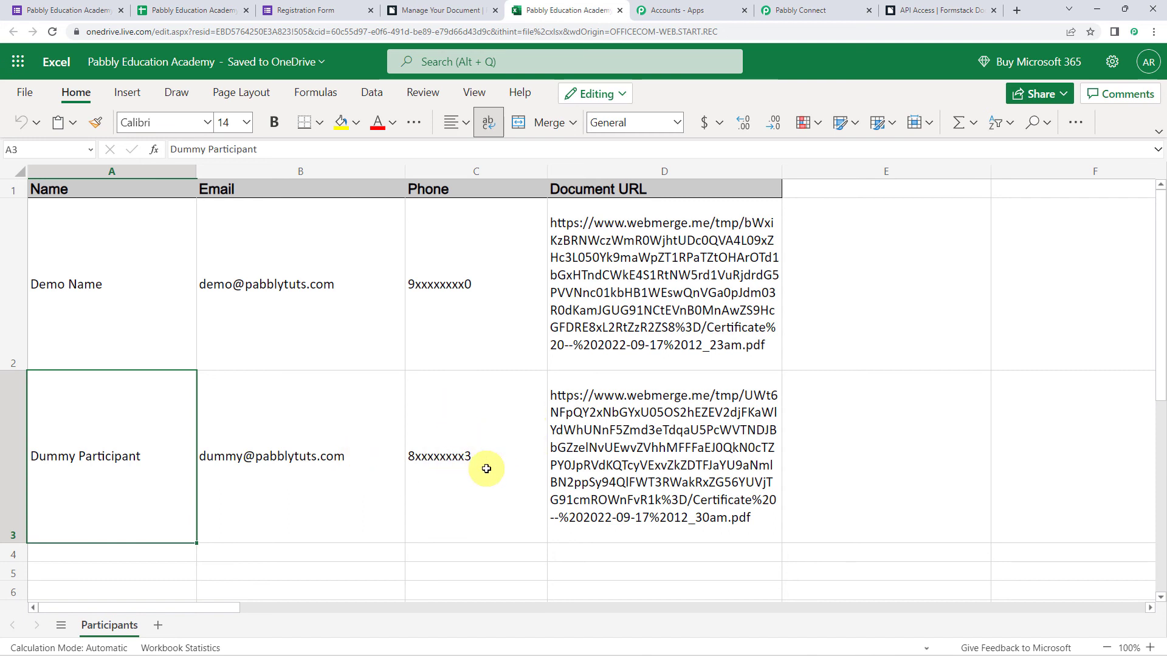
click(693, 459)
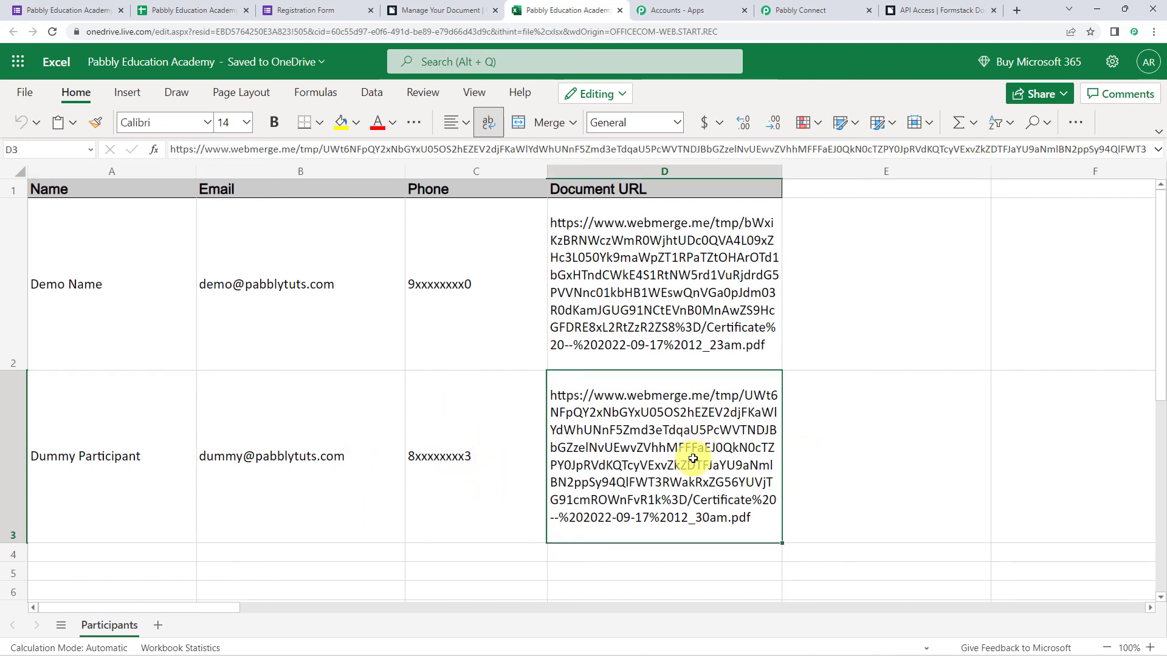
Load the D3 certificate URL in a new tab, open the PDF, and highlight the name and start date.
click(1016, 10)
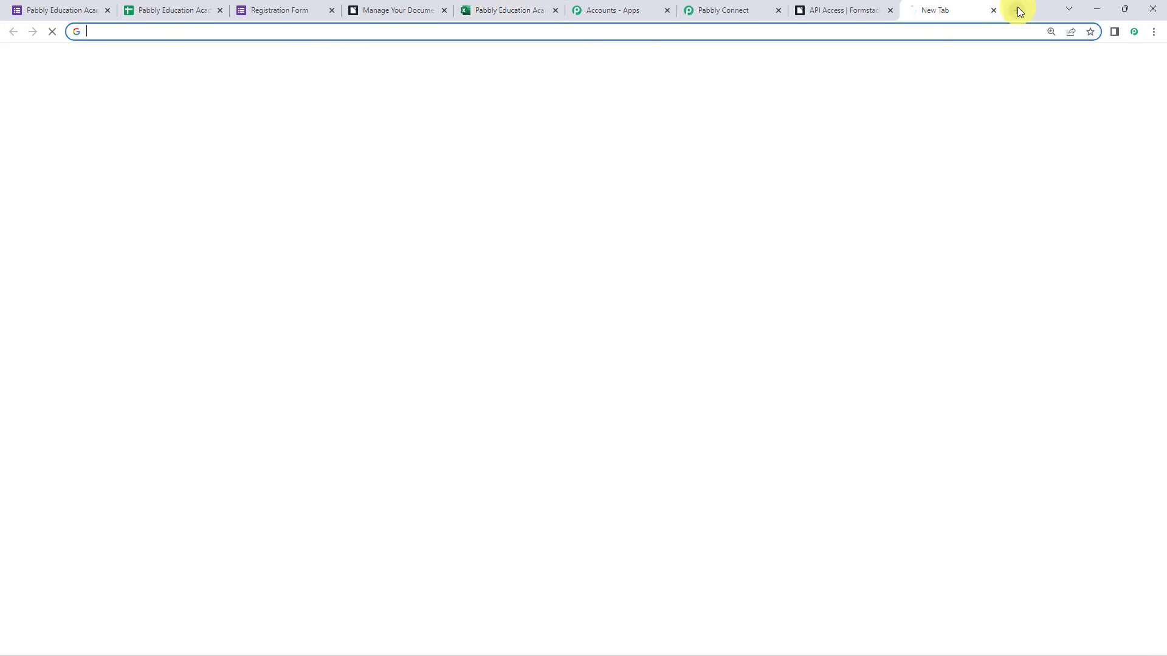
key(ctrl+v)
key(Return)
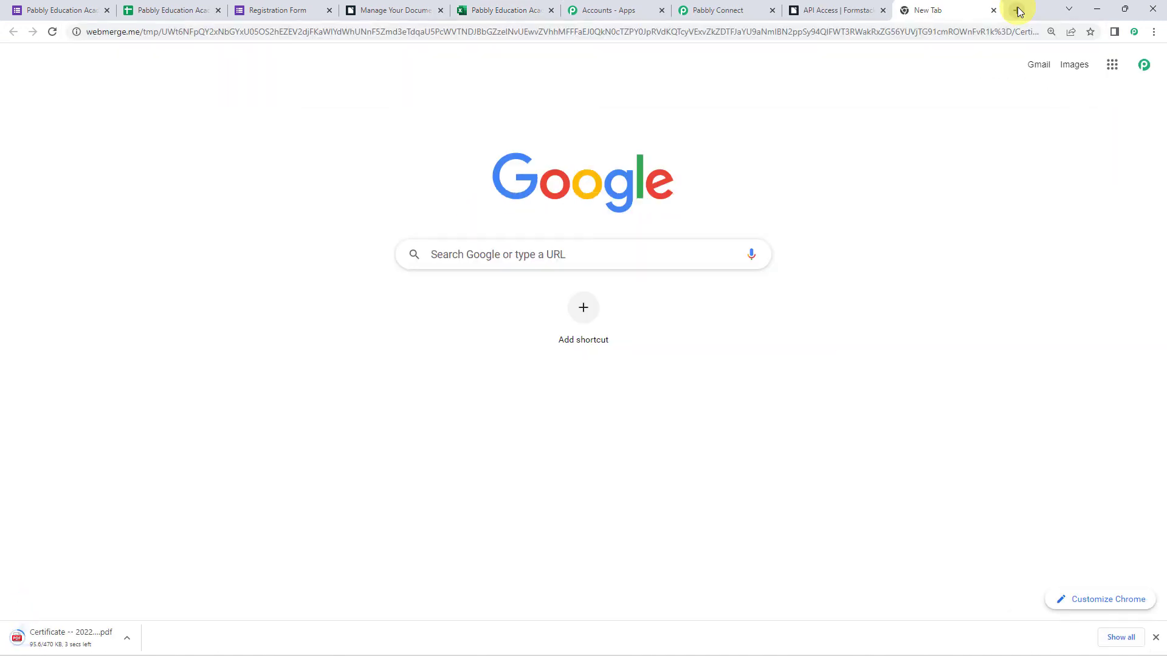
click(68, 638)
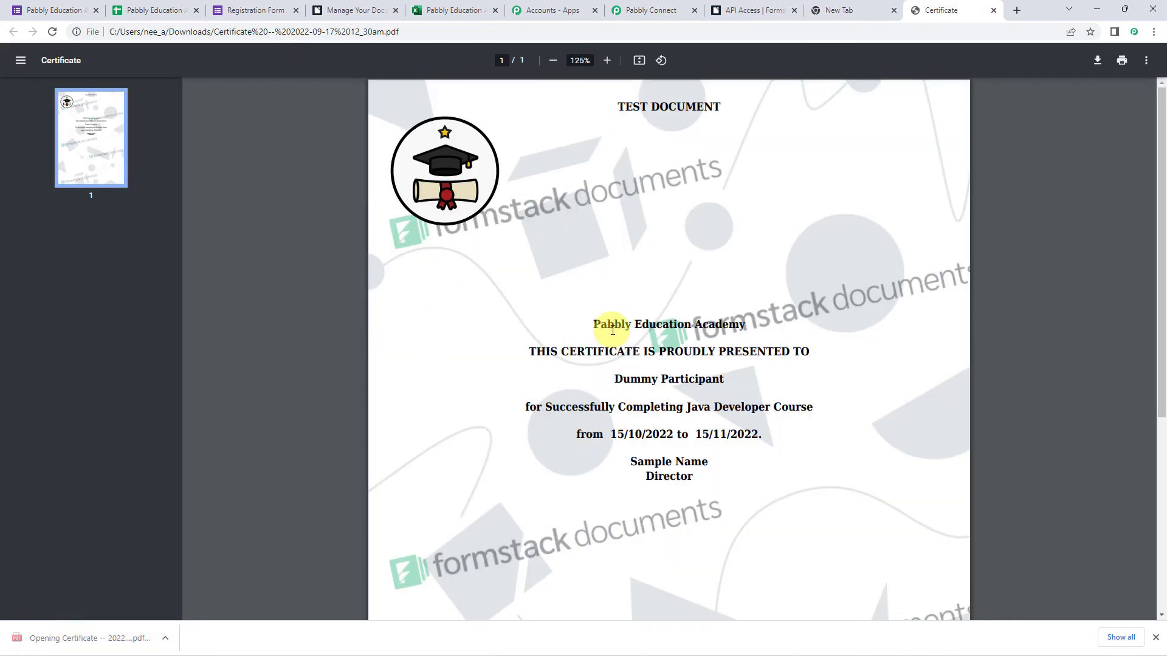
drag(613, 382, 750, 383)
drag(611, 434, 795, 434)
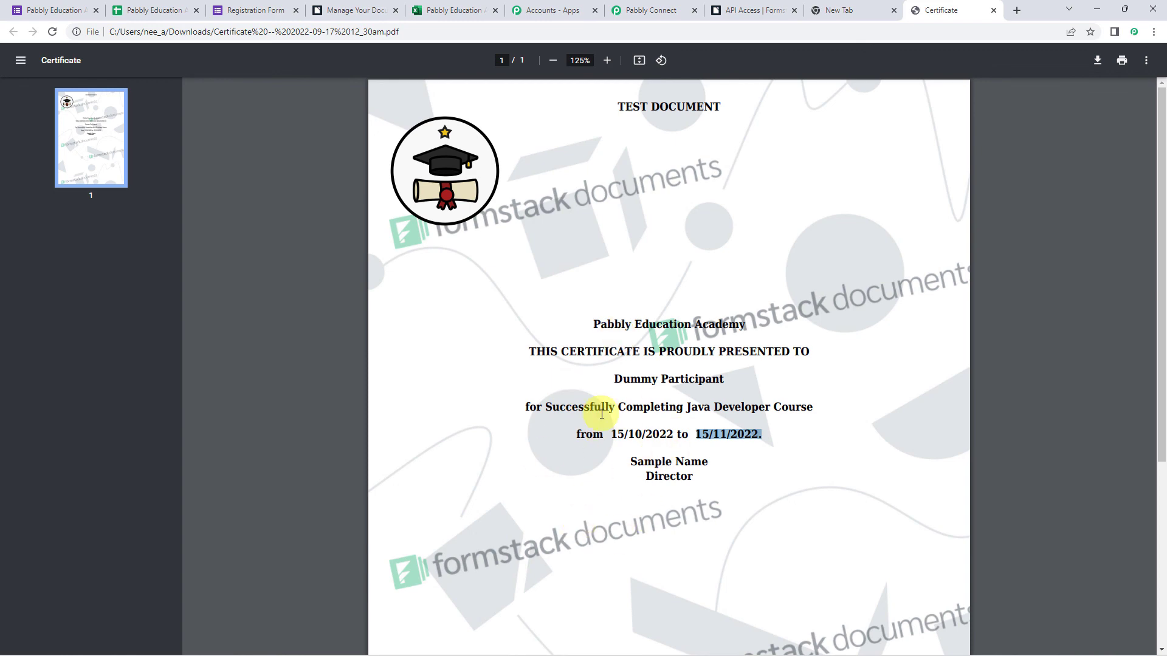
Back in Pabbly Connect, collapse the Google Forms trigger to show the Formstack and Excel steps together.
click(674, 9)
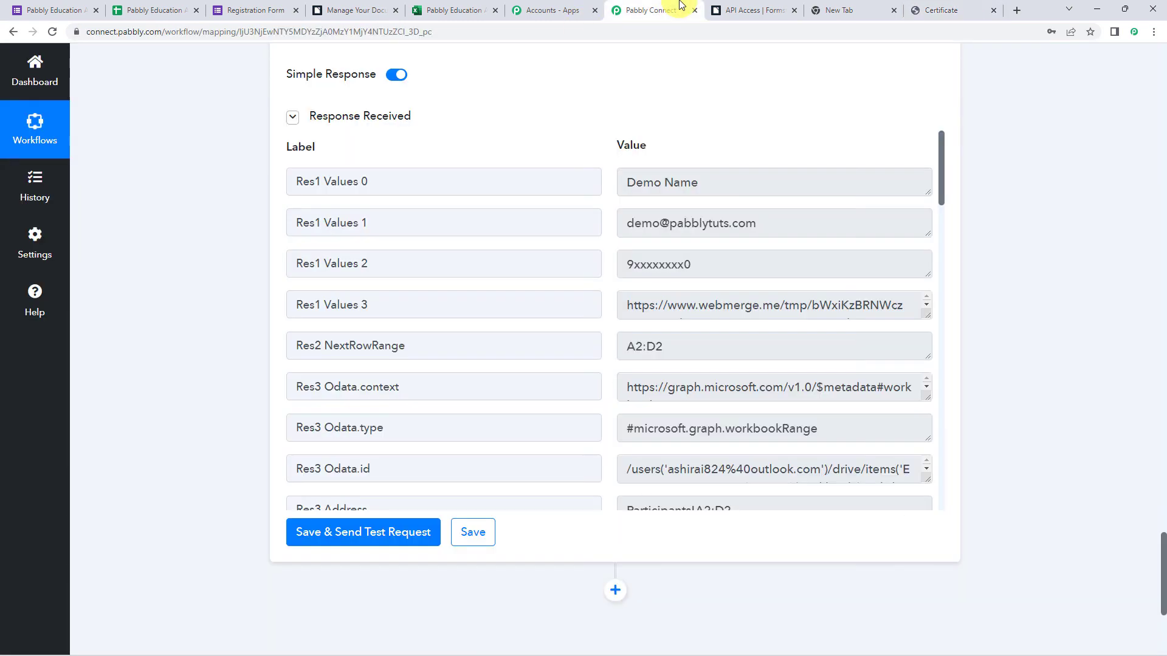
scroll(243, 294, up, 20)
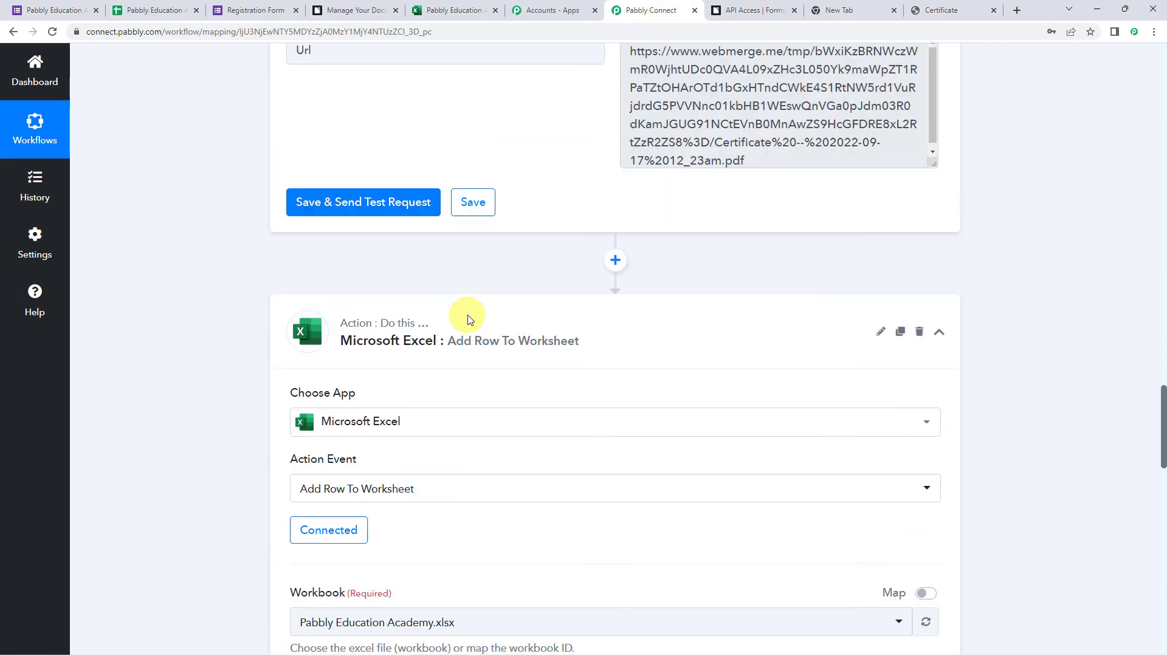
scroll(497, 358, up, 18)
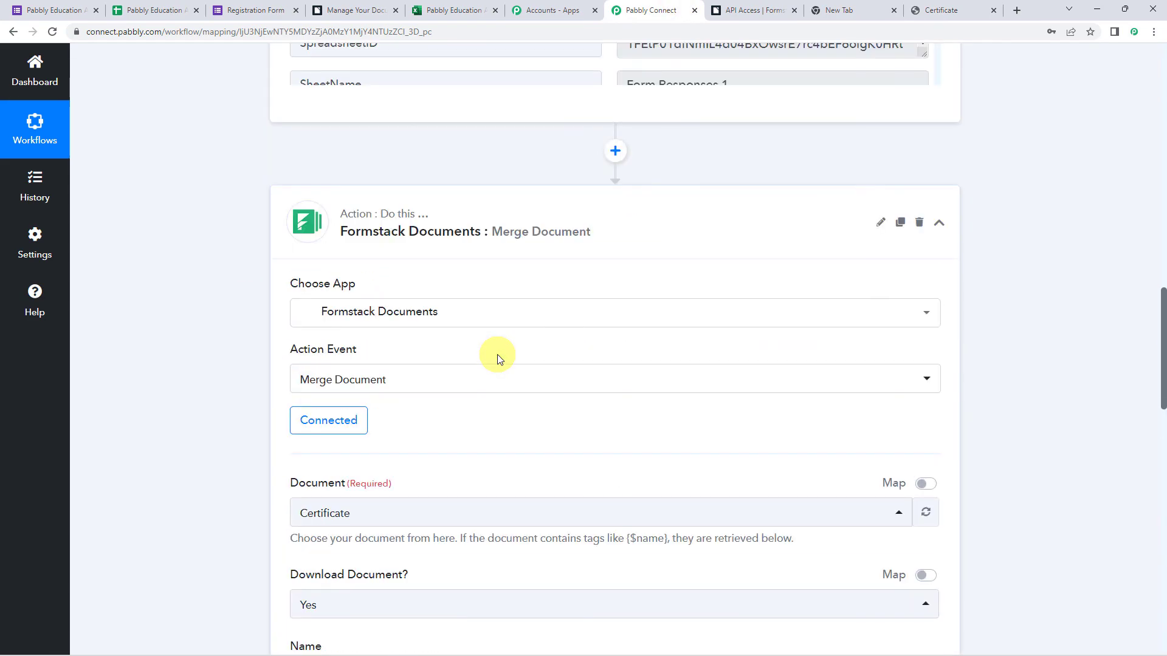
scroll(583, 219, up, 15)
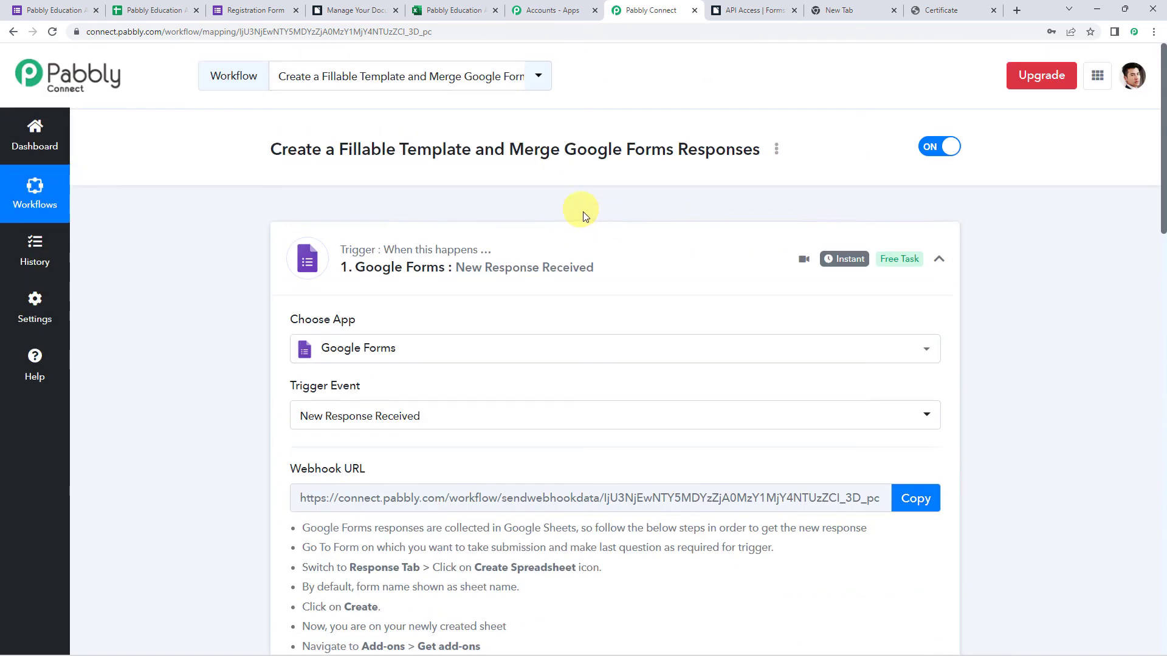
click(545, 241)
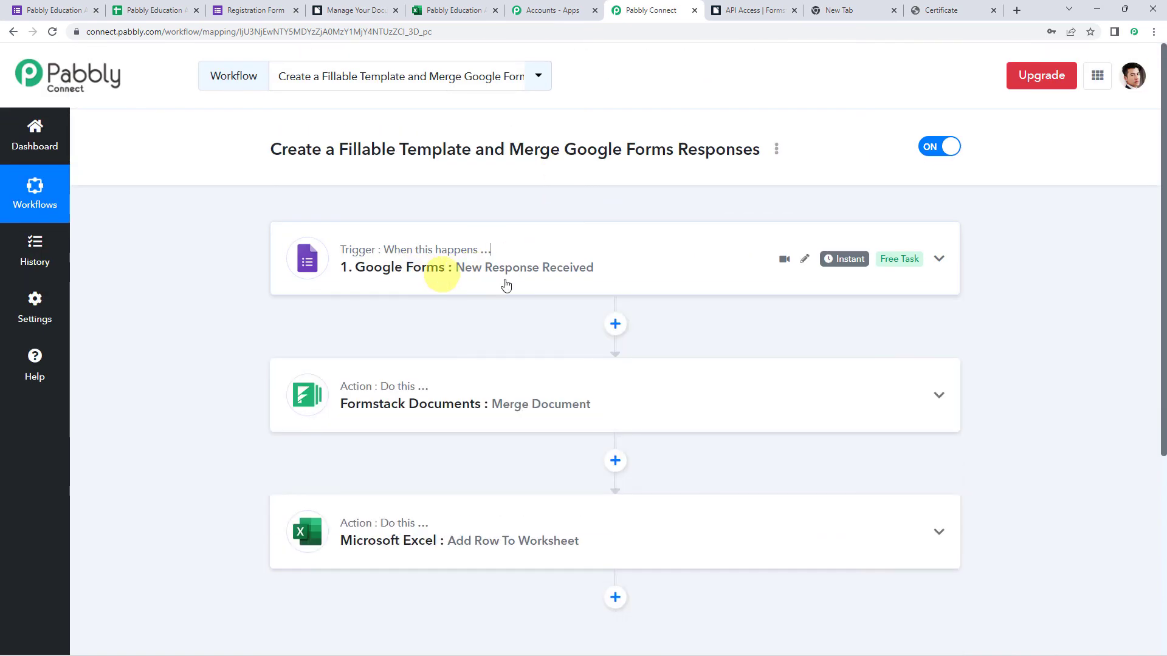